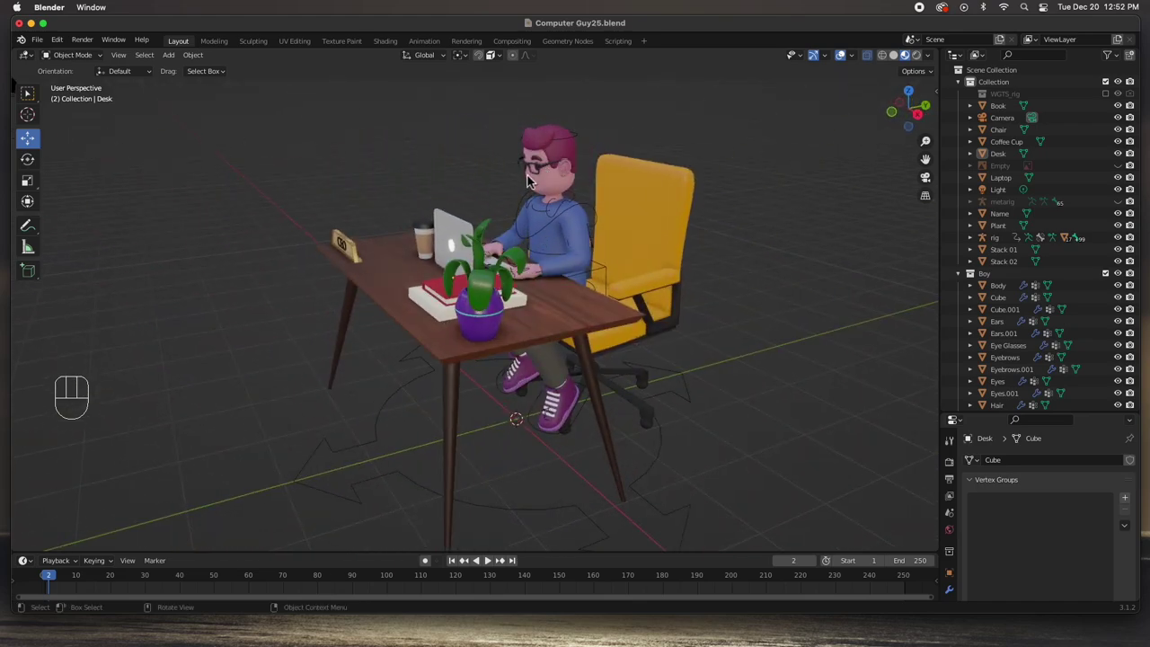
- Examine the finished seated character and desk setup from several angles and from the front
middle_drag(537, 243, 605, 223)
middle_drag(550, 285, 469, 334)
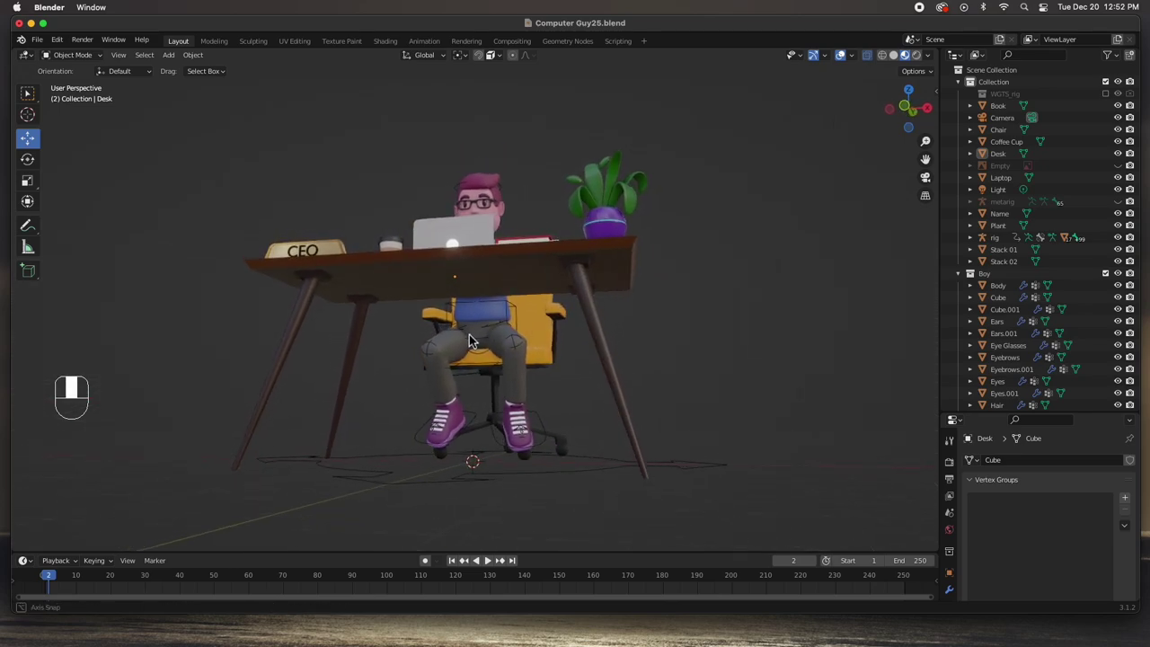
middle_drag(533, 375, 608, 274)
key(KP_1)
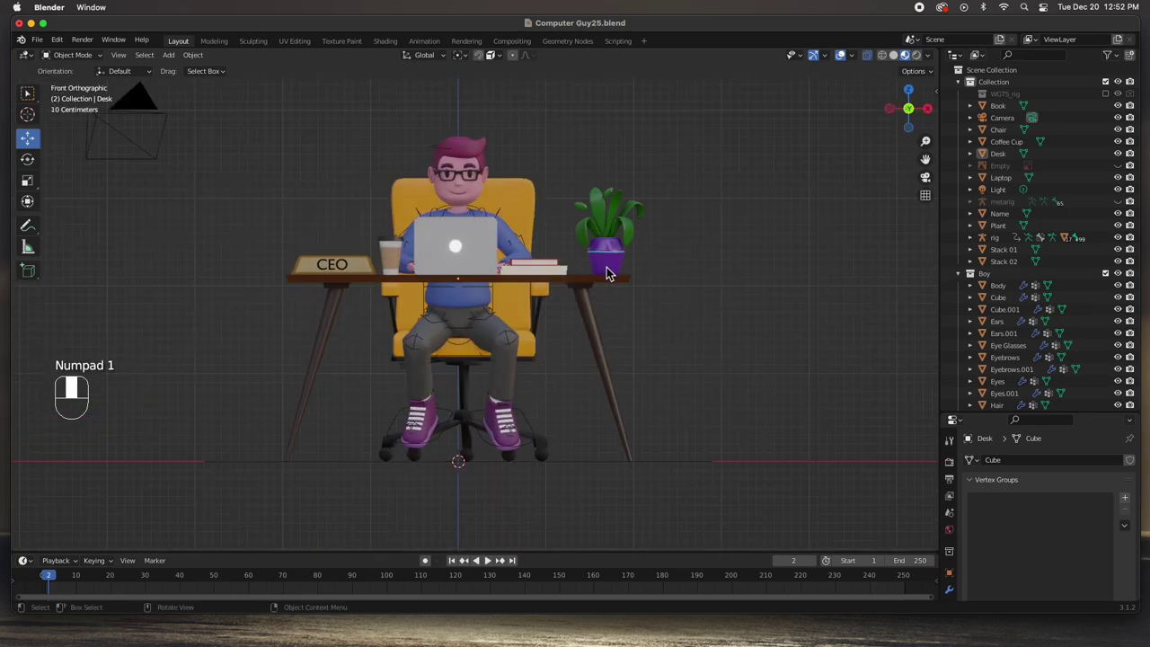
shift+middle_drag(584, 306, 502, 308)
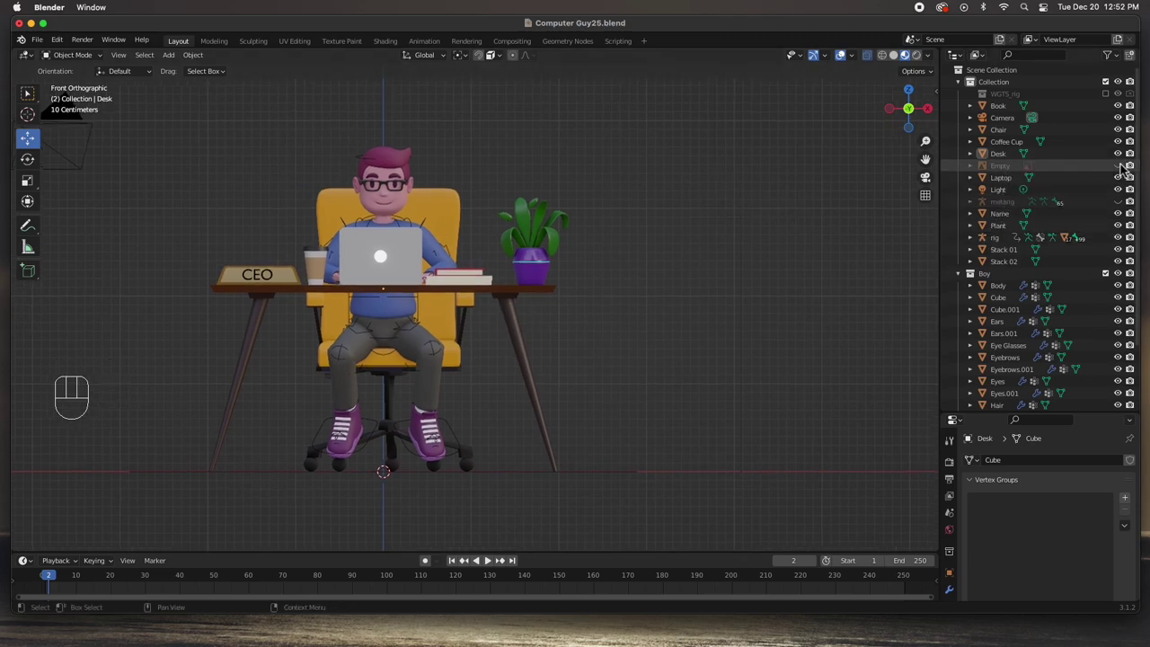
key(alt+h)
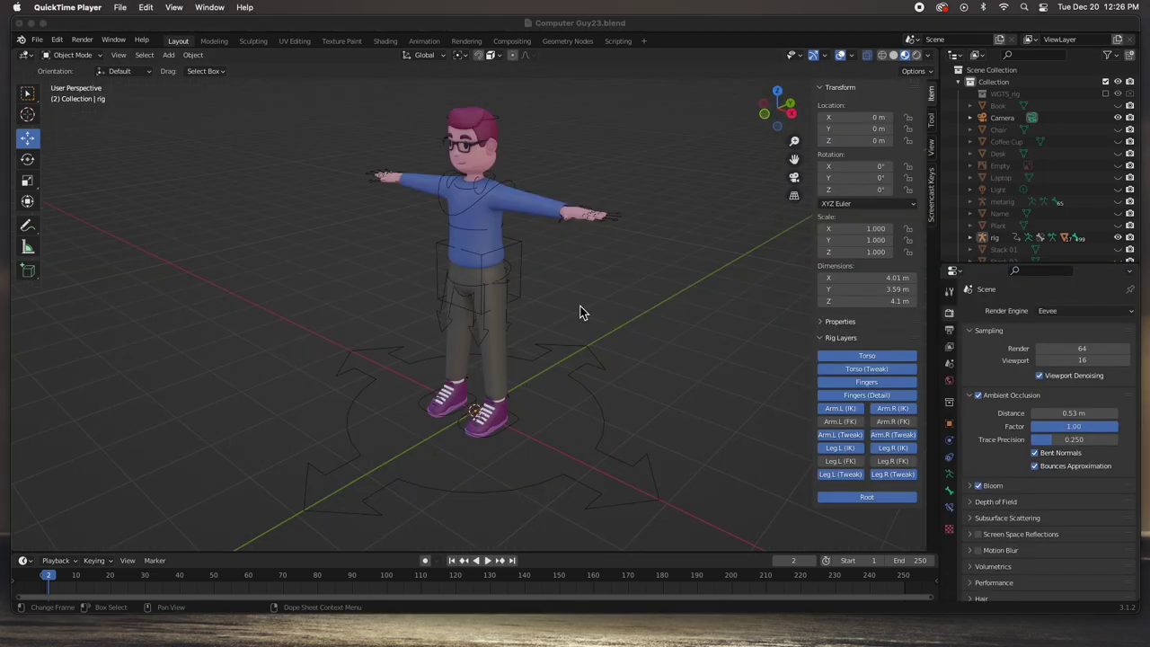
- Unhide the book, chair, coffee cup and desk around the T-posed character
click(521, 277)
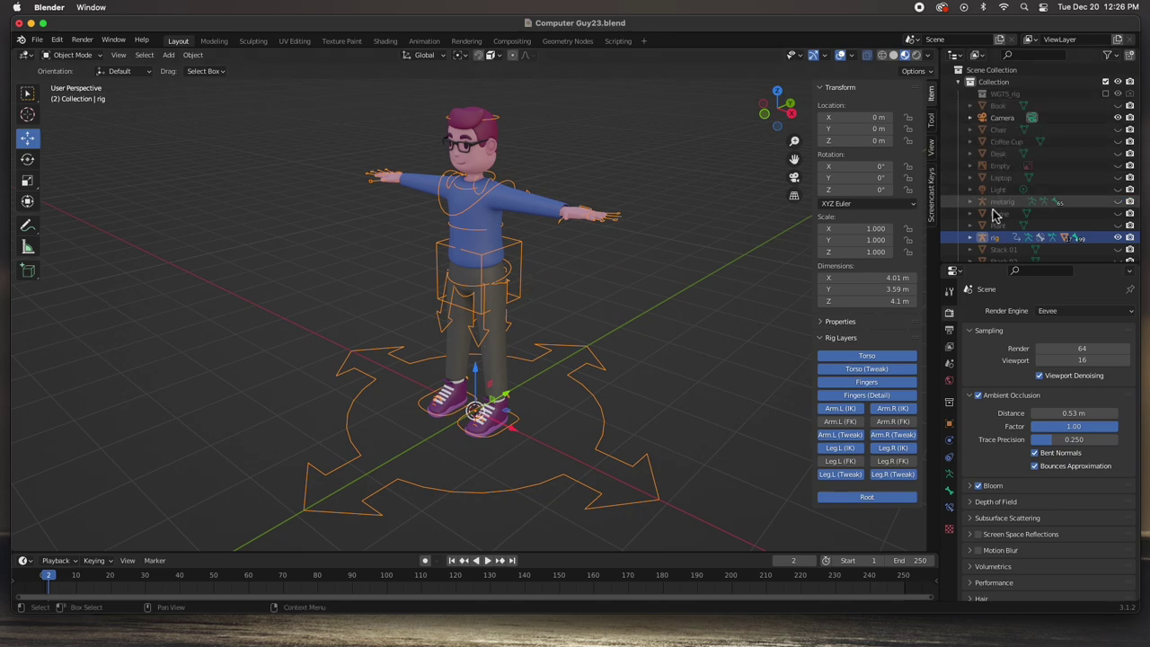
click(1118, 106)
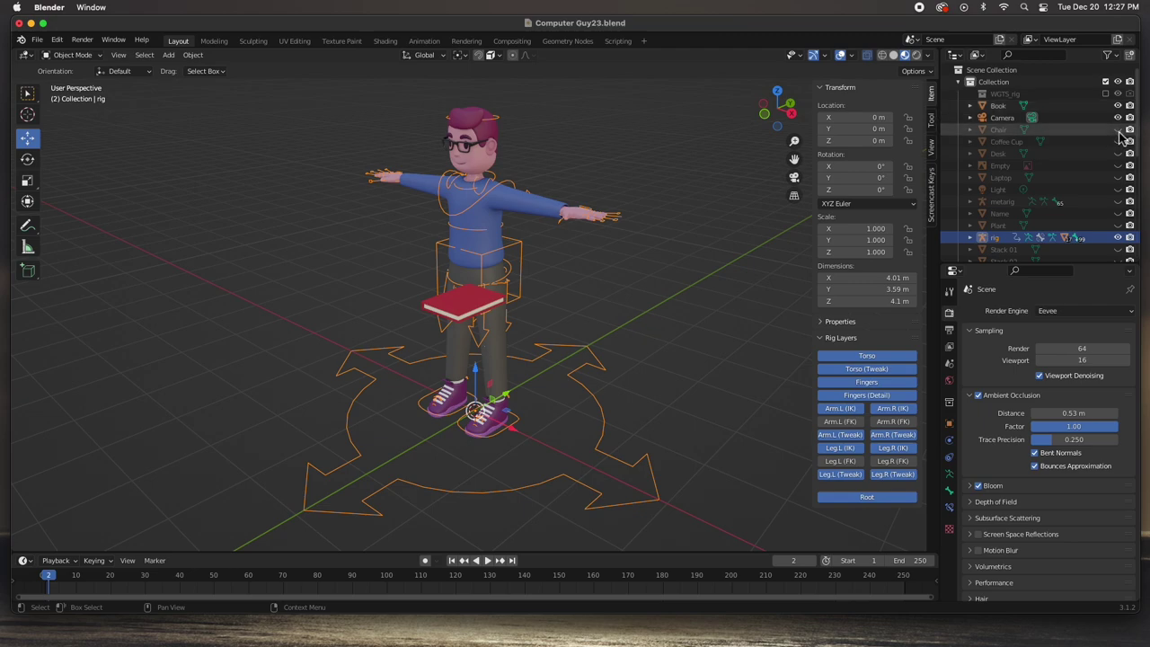
click(1119, 129)
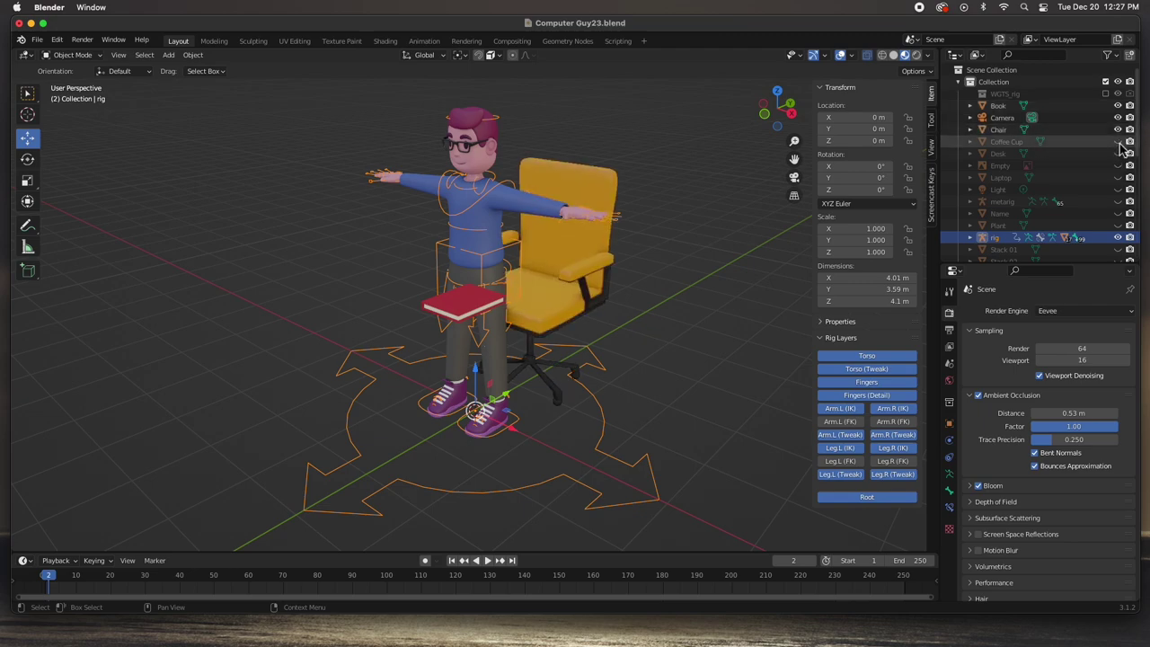
click(1118, 141)
click(1119, 154)
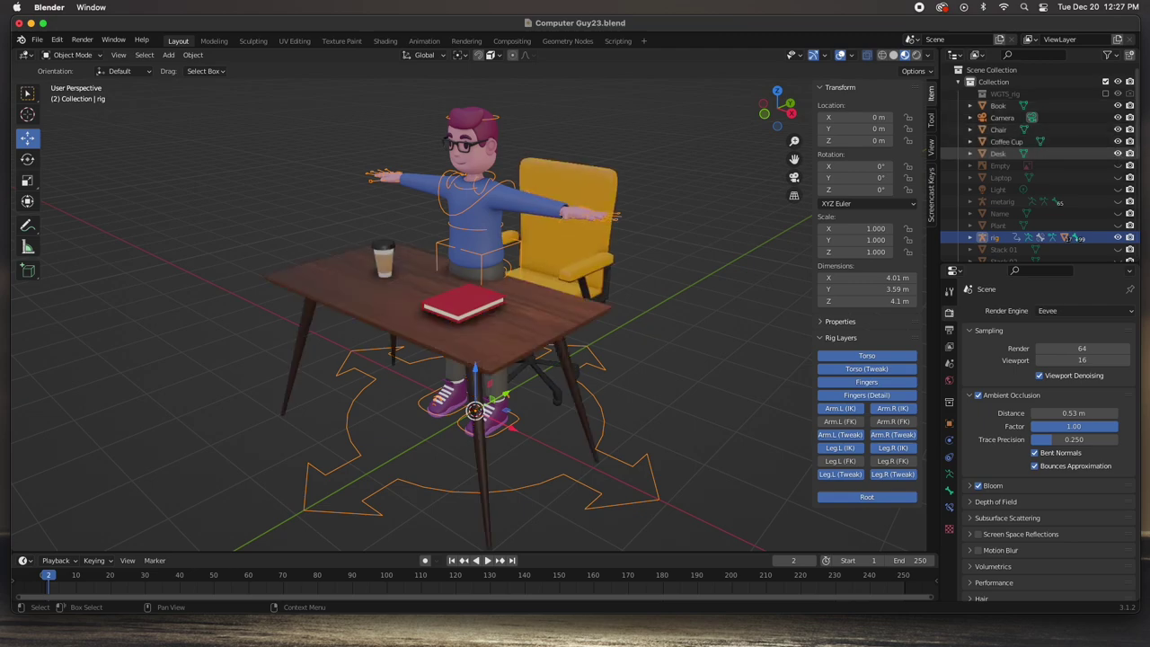
- Unhide the Empty reference image, laptop, light, name plate, plant, Stack 01 and Stack 02
click(1119, 165)
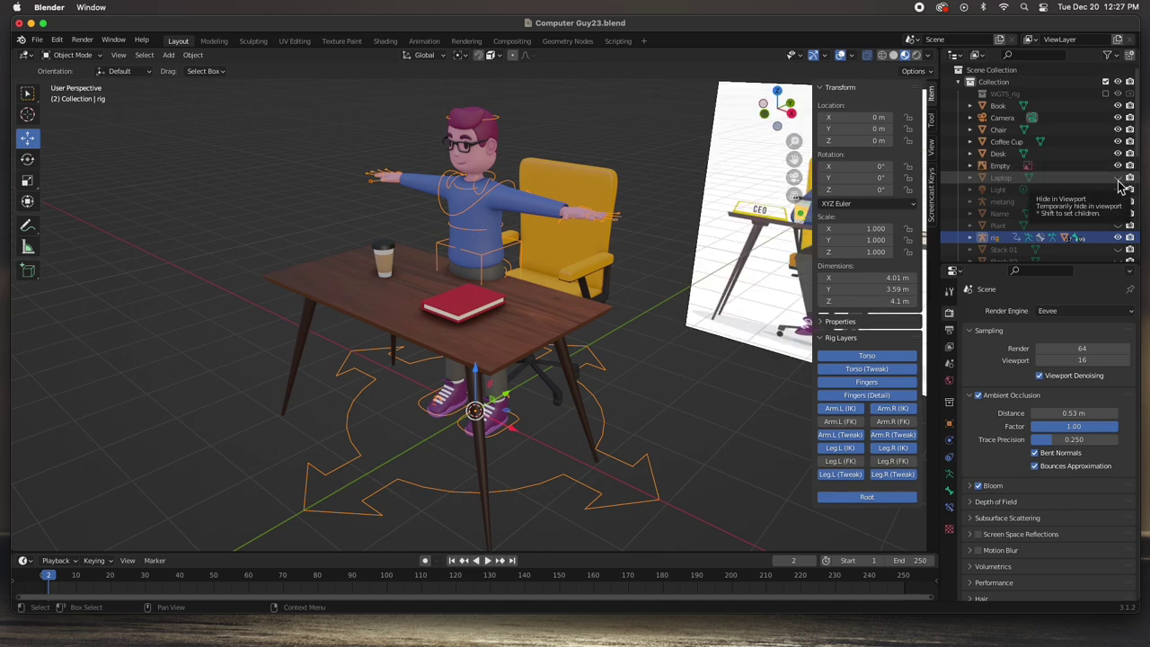
click(1118, 177)
click(1119, 190)
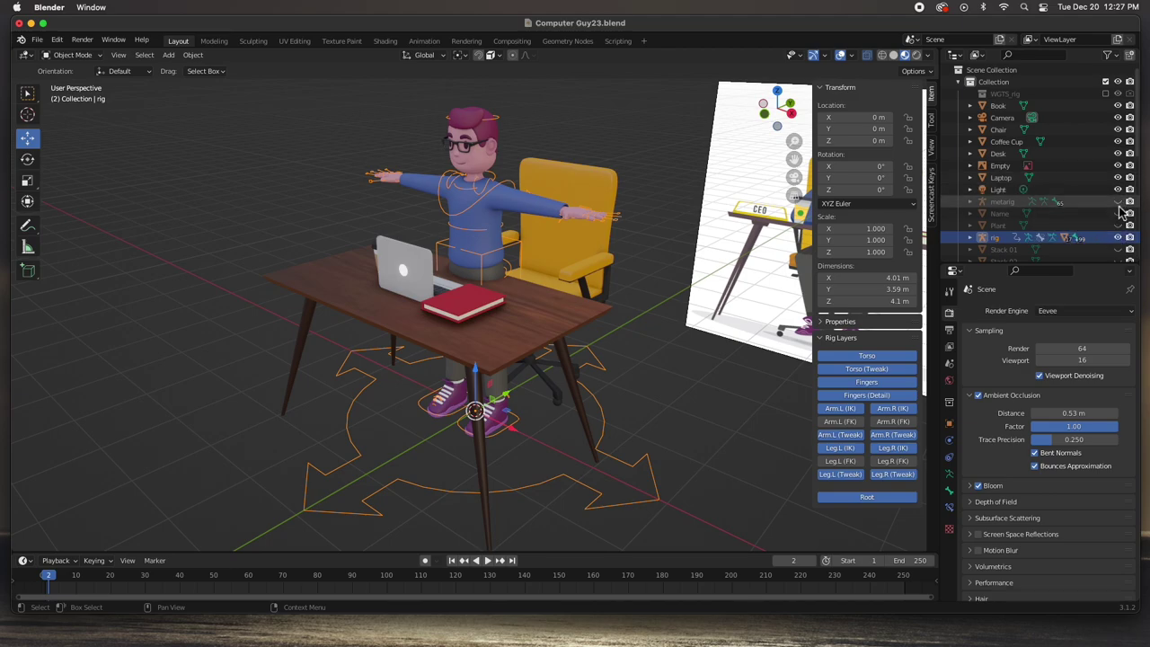
click(1119, 214)
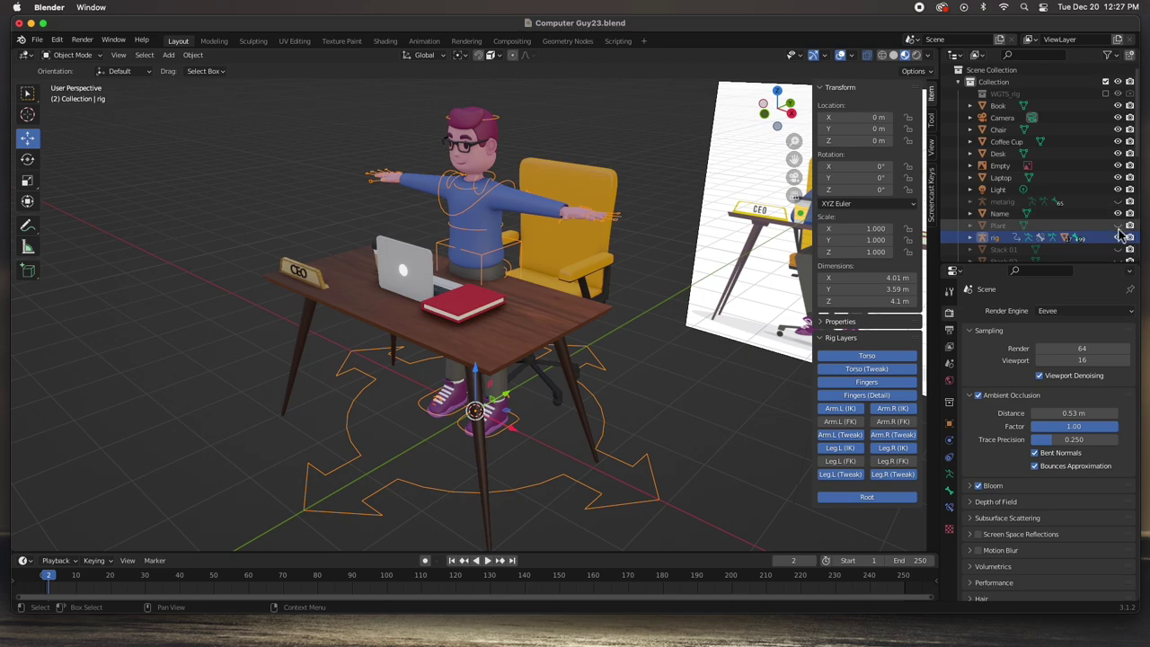
click(1119, 225)
scroll(1120, 216, down, 2)
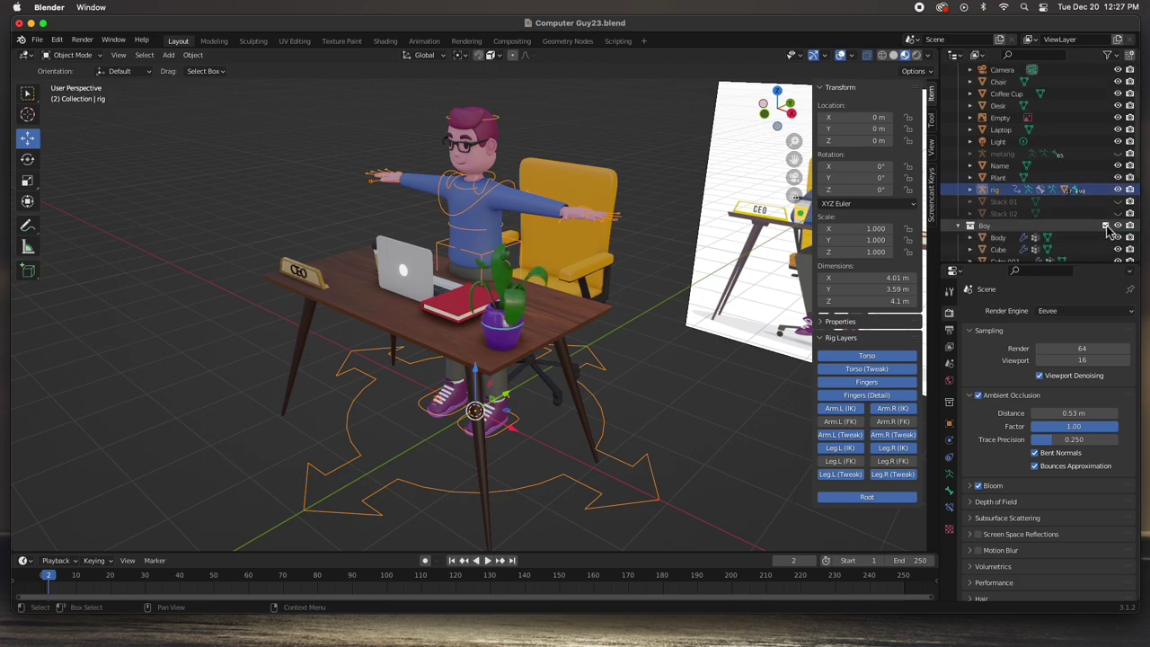
click(1119, 202)
click(1119, 214)
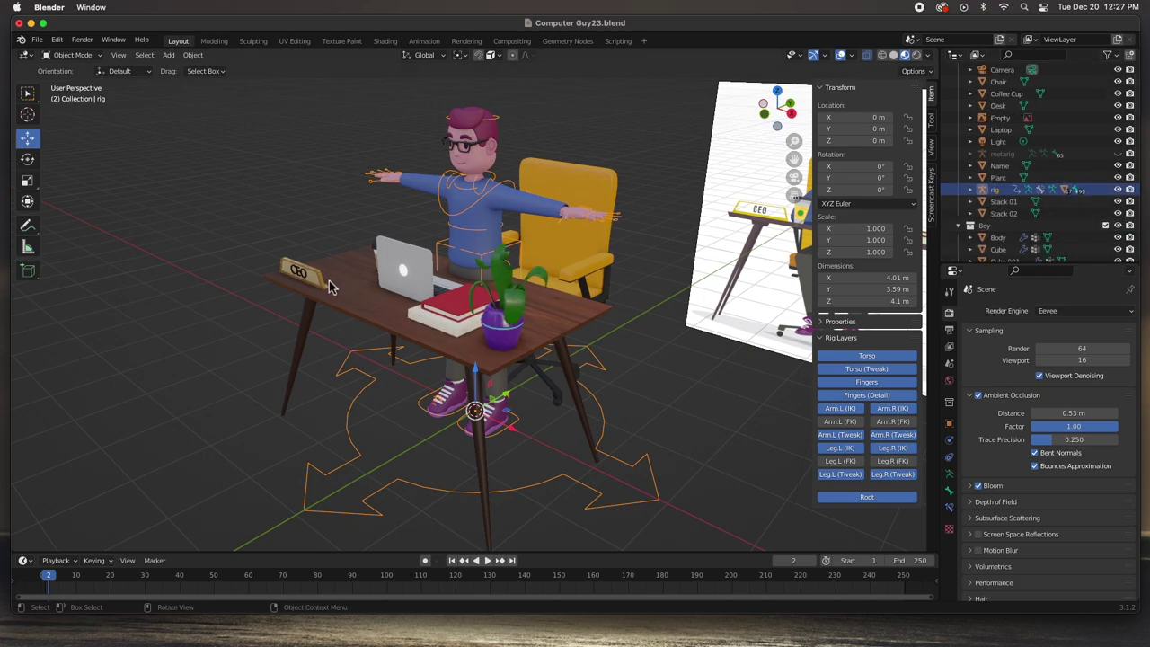
- Compare the T-posed character and desk set with the reference image from the side and the front
click(297, 189)
middle_drag(515, 323, 485, 274)
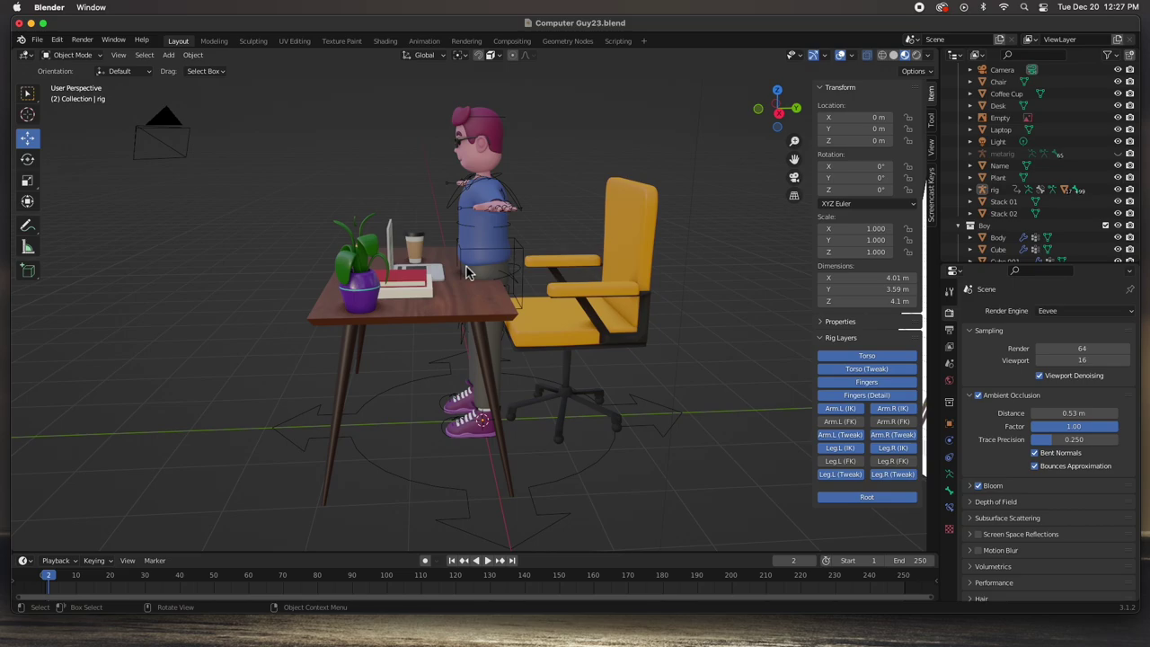
middle_drag(459, 267, 531, 301)
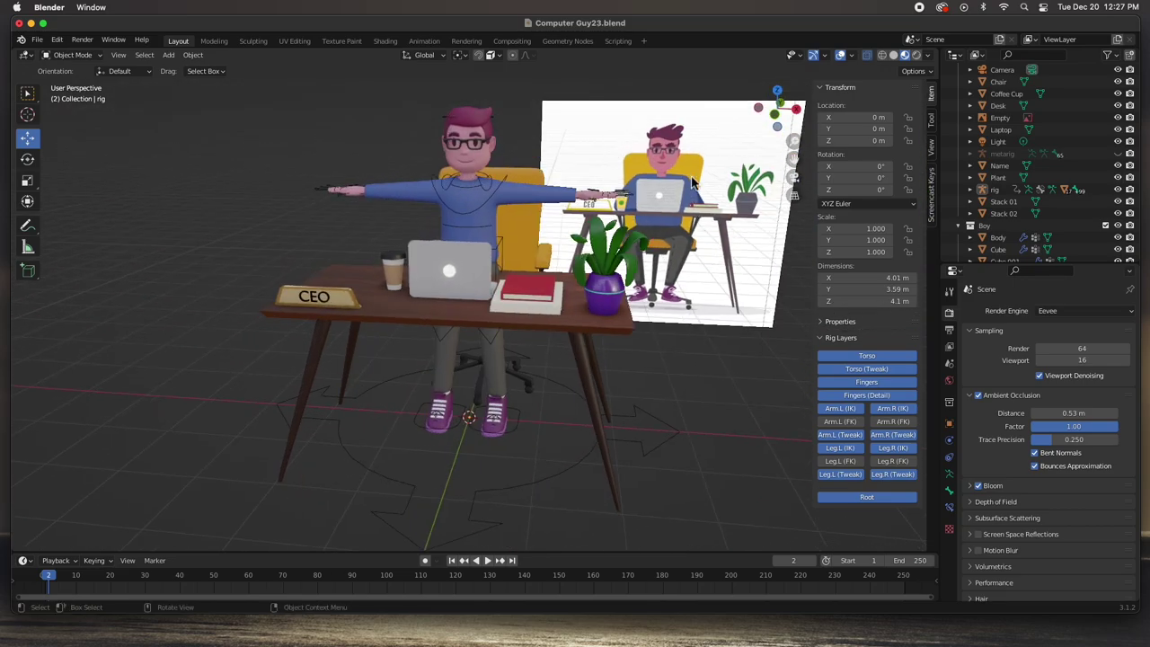
middle_drag(667, 223, 524, 261)
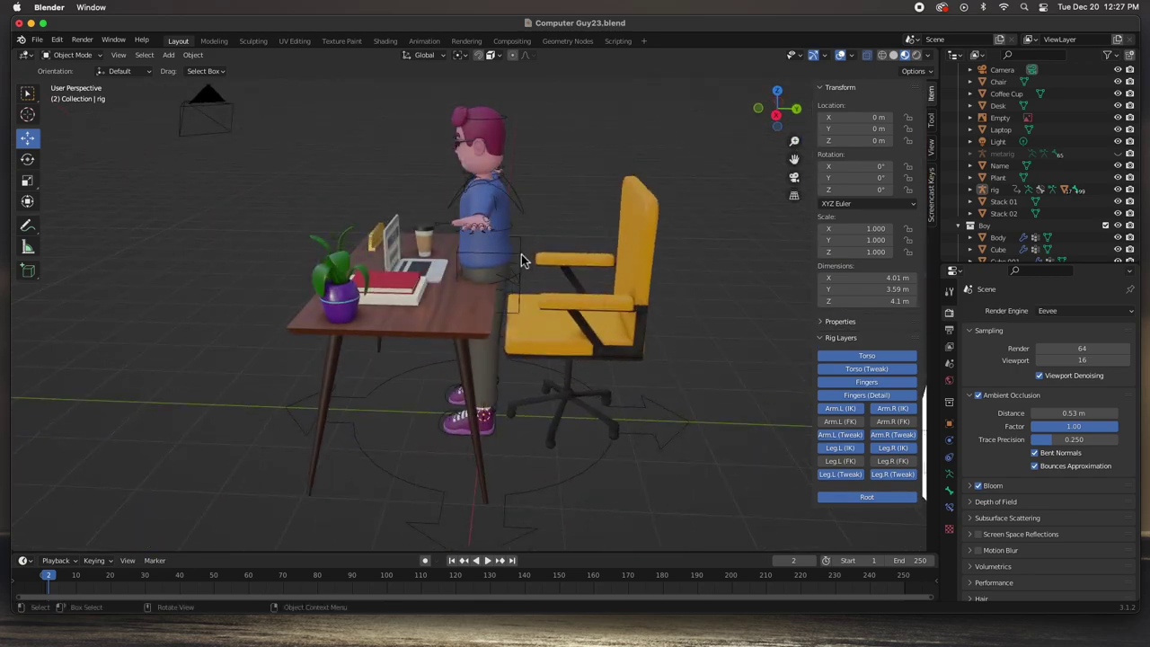
- Select the character's rig and hide the viewport sidebar
click(524, 261)
middle_drag(511, 300, 528, 253)
key(n)
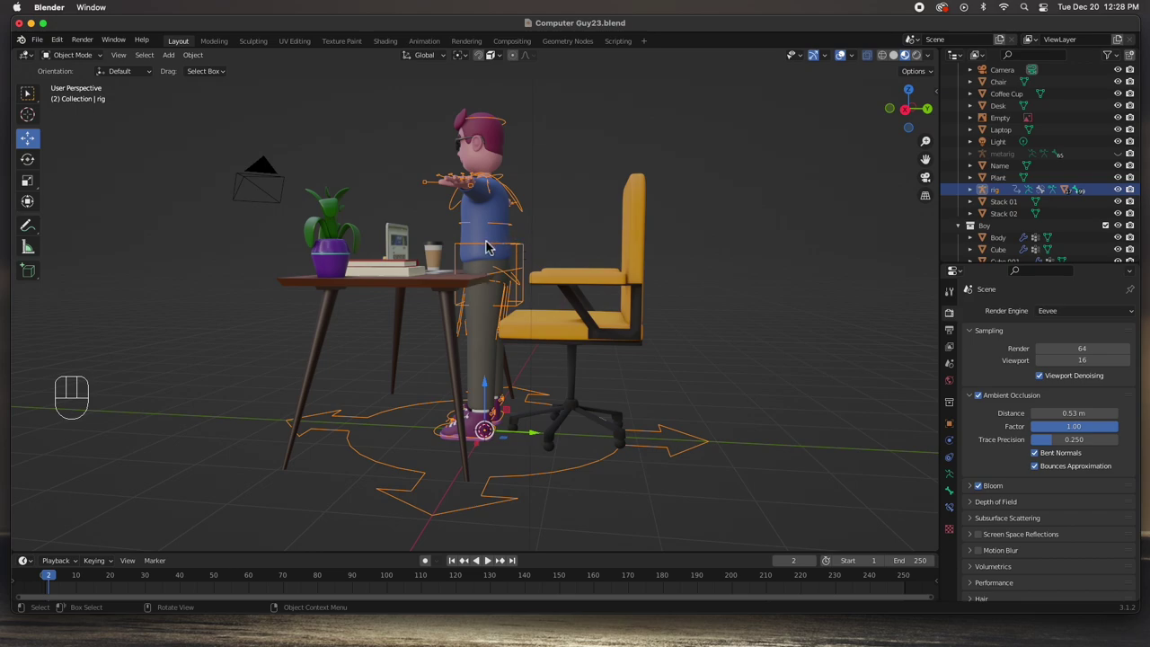
- Switch the rig into Edit Mode and back to Object Mode
key(Tab)
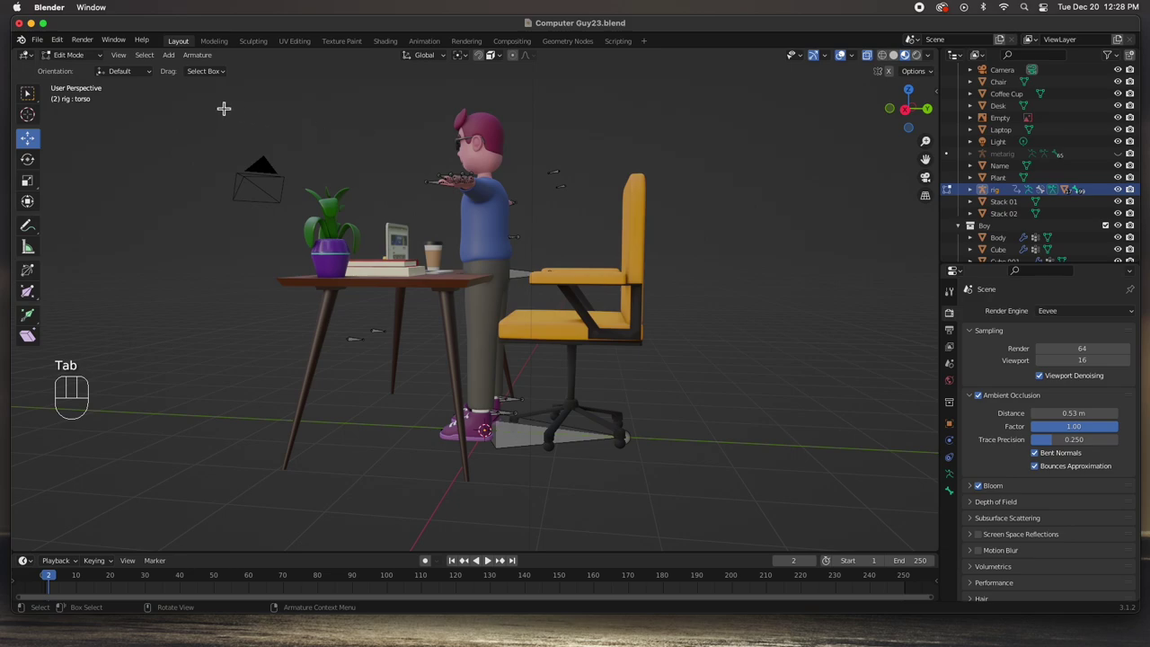
click(97, 55)
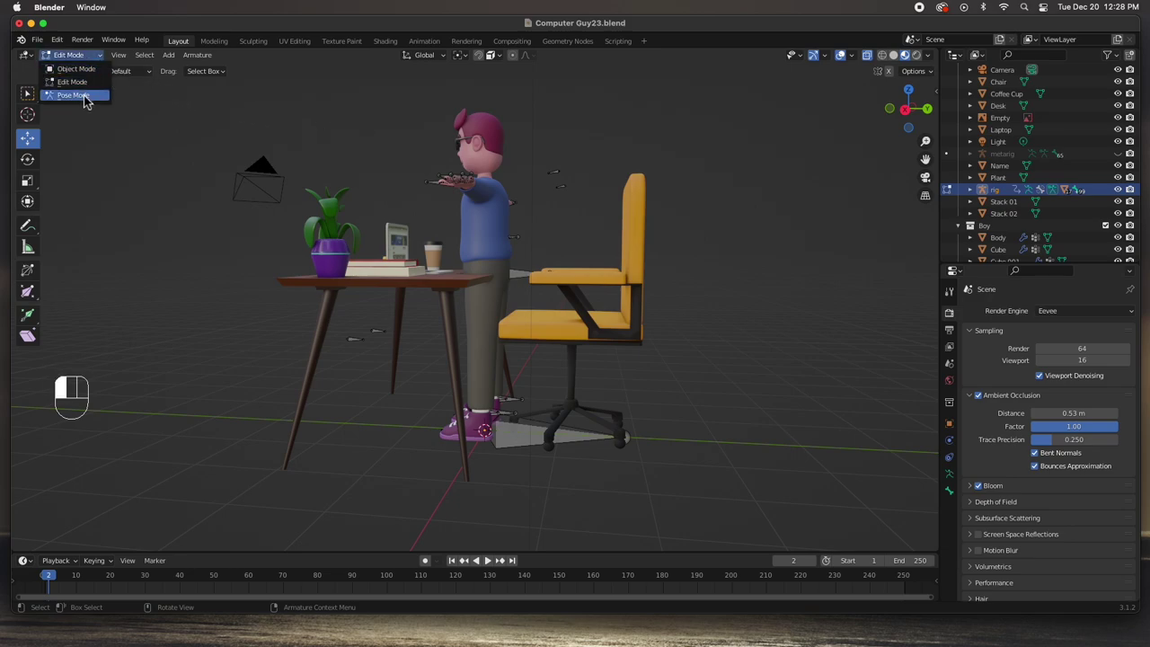
click(81, 70)
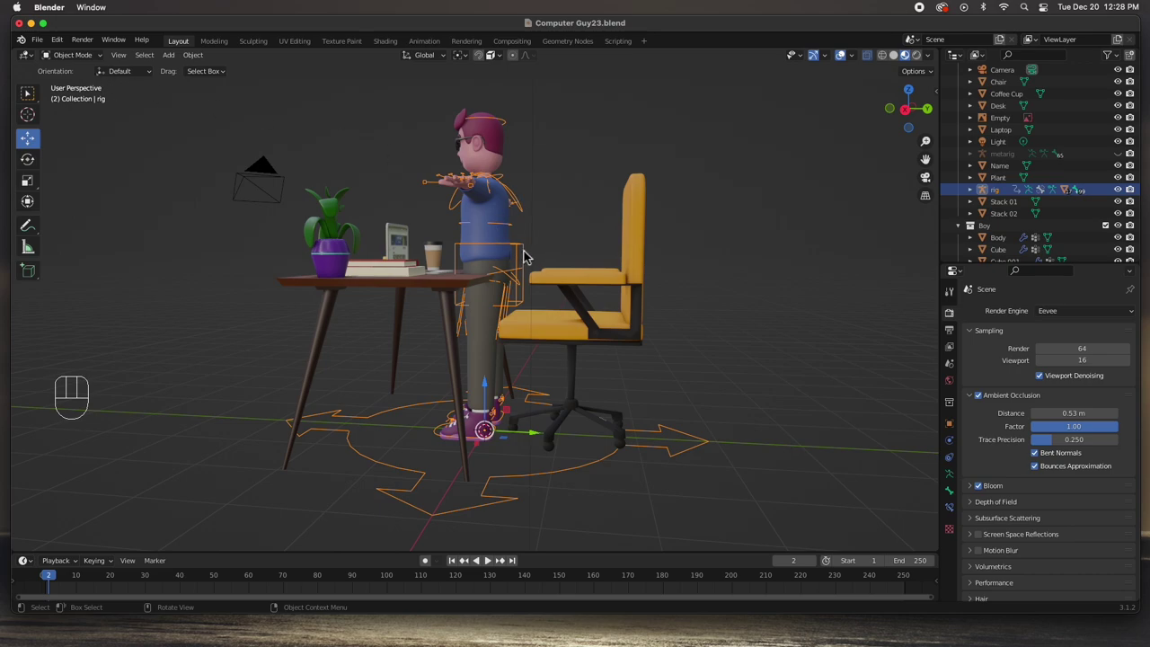
- Toggle the rig back and forth between Pose Mode and Object Mode
key(alt)
key(ctrl)
key(ctrl+Tab)
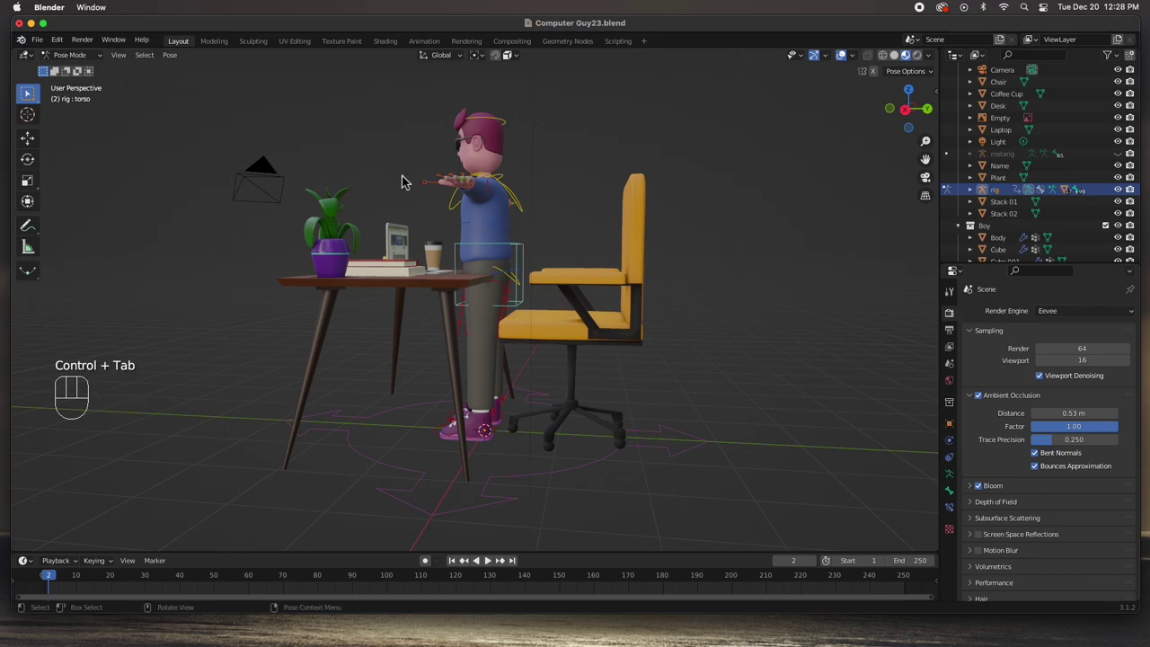
key(ctrl)
key(ctrl+Tab)
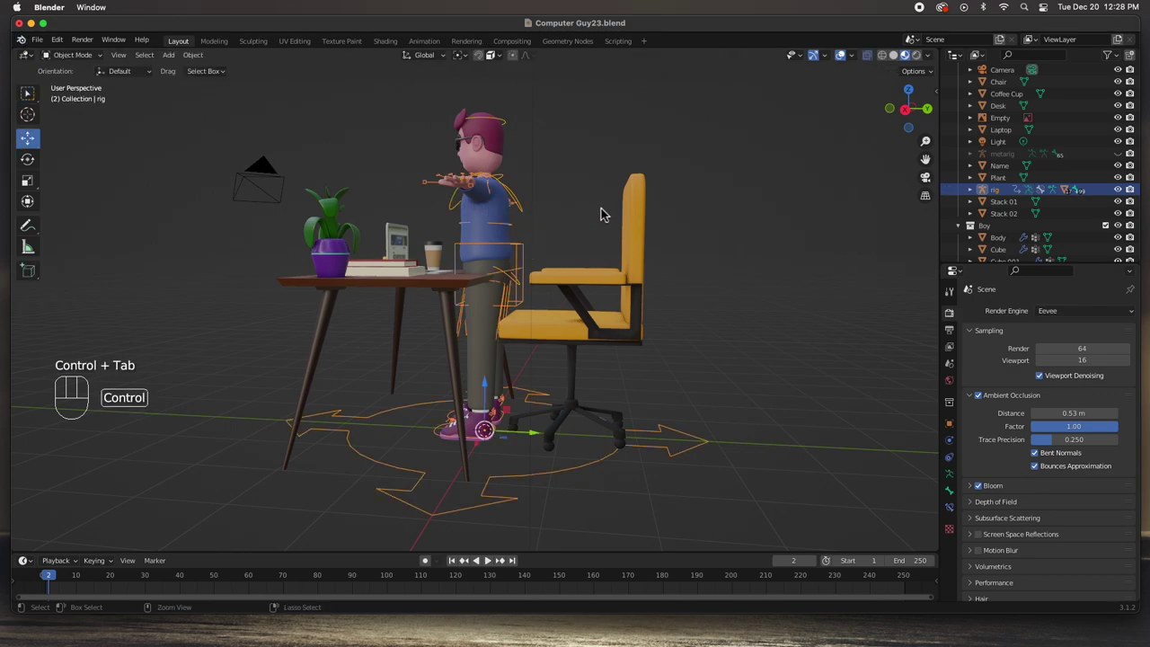
key(ctrl+Tab)
key(ctrl+Tab)
key(ctrl+Tab)
key(ctrl+Tab)
- Enter Edit Mode on the rig and switch from there to Pose Mode
key(Tab)
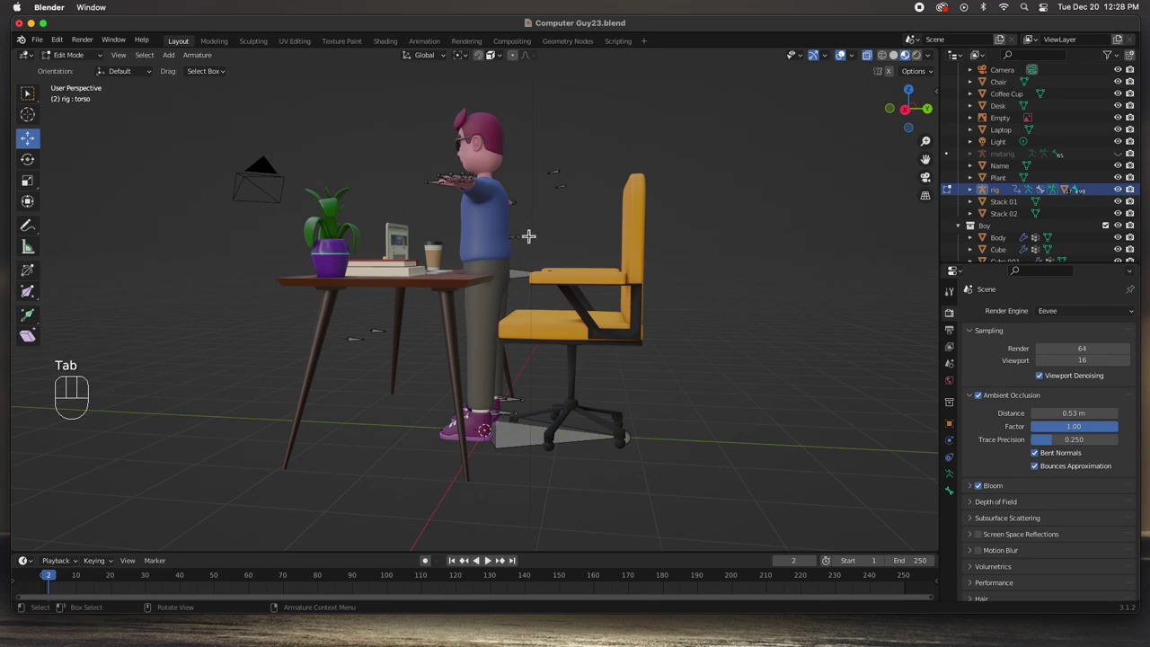
key(ctrl+Tab)
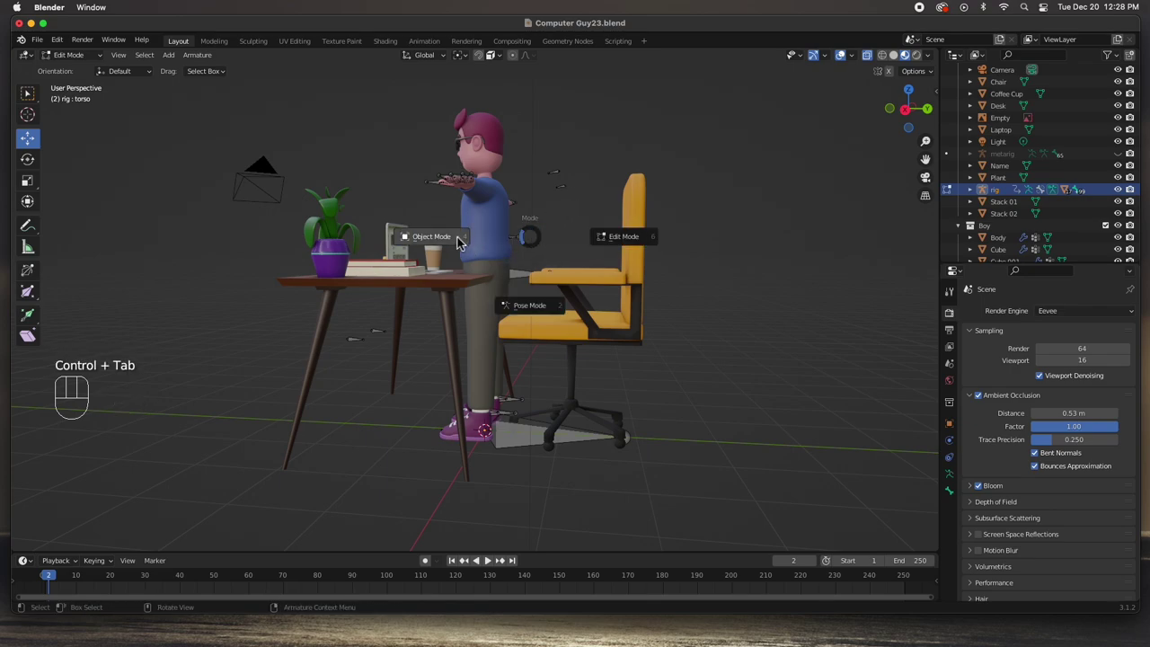
click(530, 303)
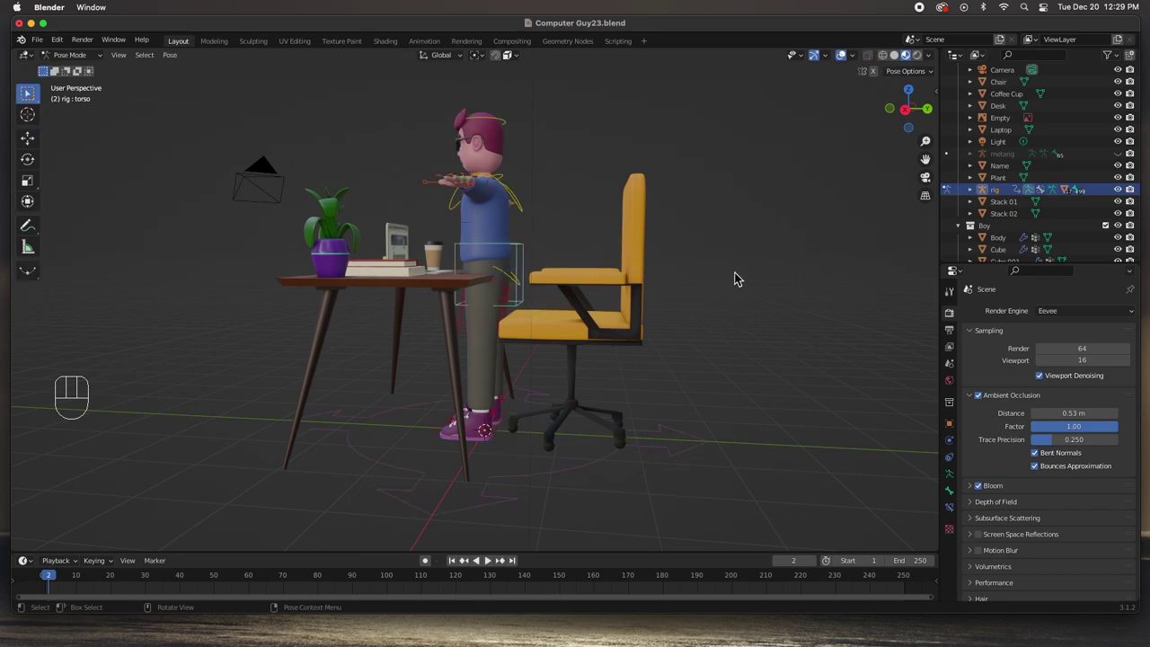
- In the right view, lower the torso control about 0.57 m and move it about 0.52 m along Y toward the chair
click(513, 254)
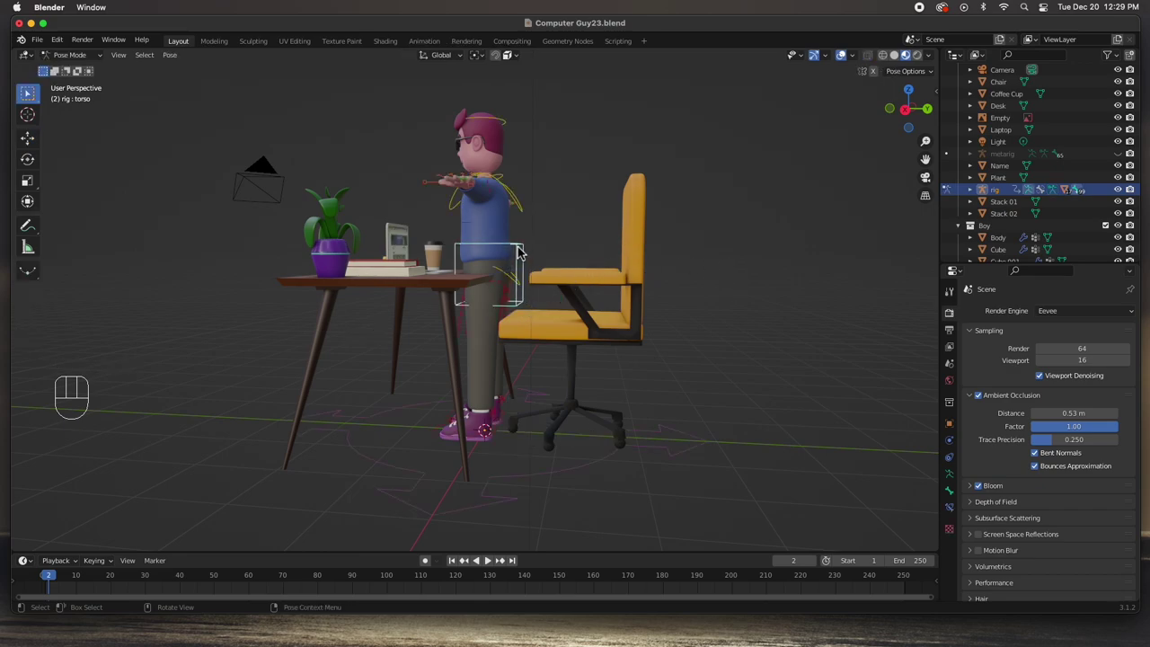
key(KP_3)
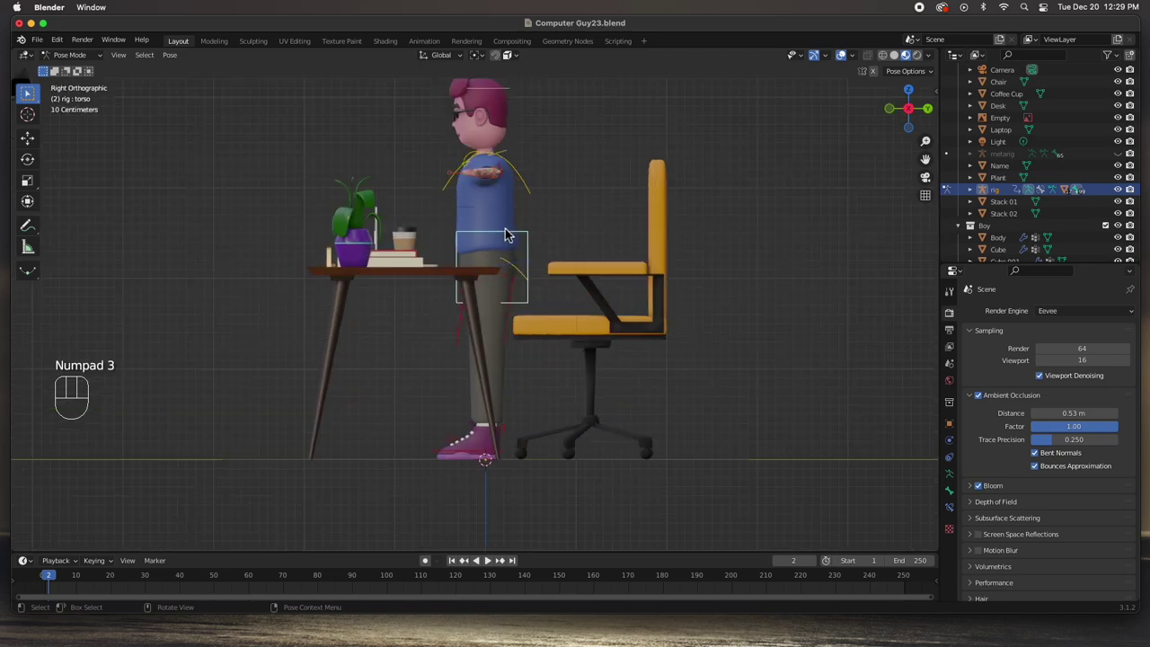
click(27, 138)
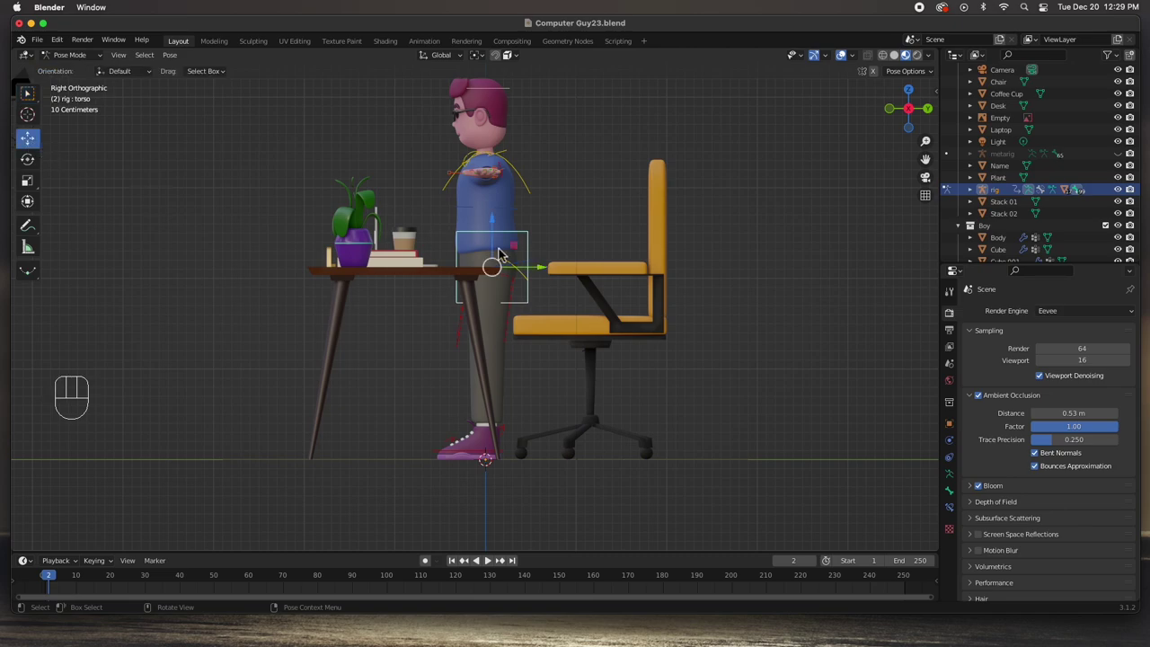
drag(493, 227, 503, 279)
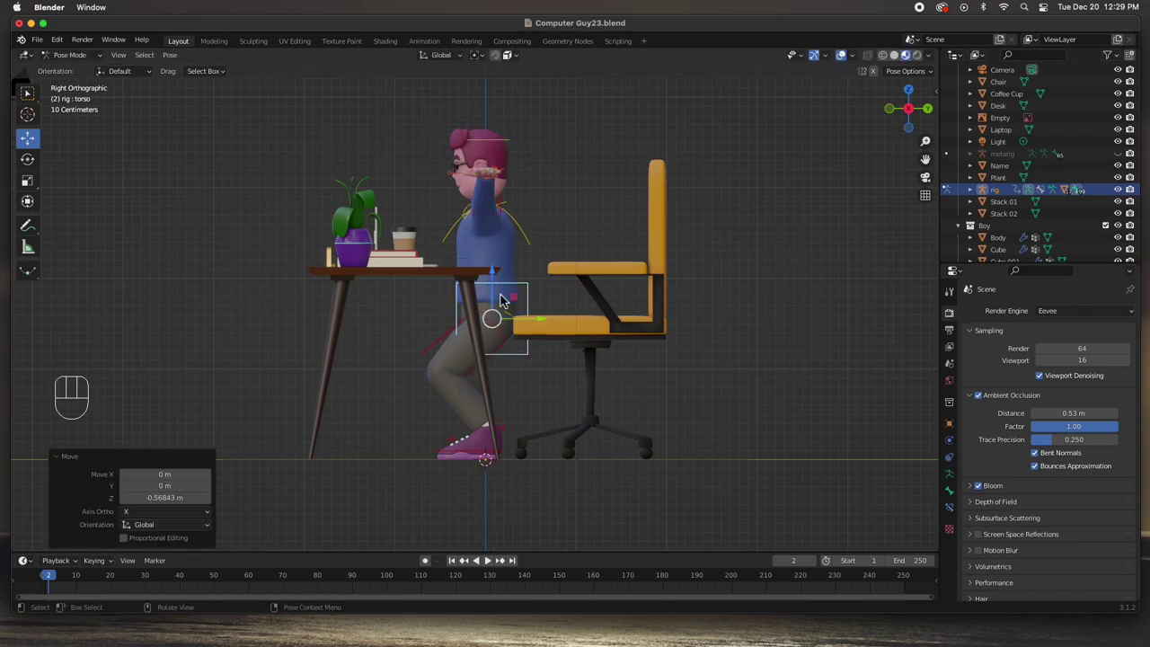
drag(490, 312, 595, 315)
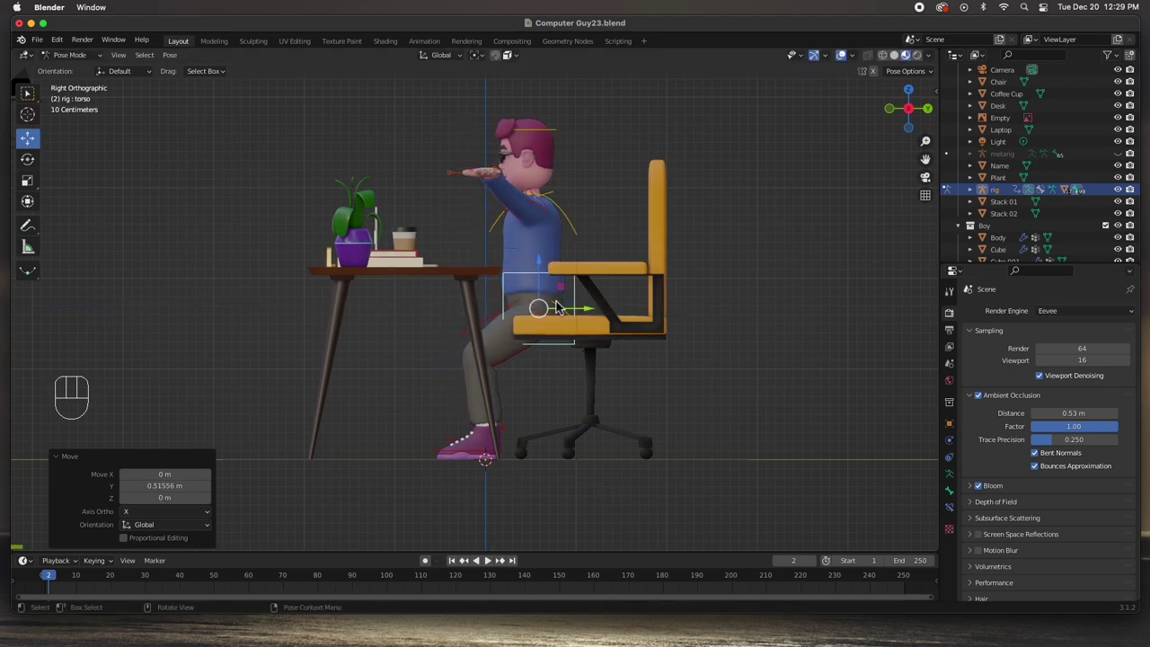
- Fine-tune the torso control's height and depth so the hips rest on the chair seat
middle_drag(490, 286, 456, 295)
middle_drag(532, 304, 553, 302)
mouse_move(551, 300)
mouse_down()
mouse_move(548, 275)
mouse_move(542, 284)
mouse_up()
middle_drag(541, 284, 582, 321)
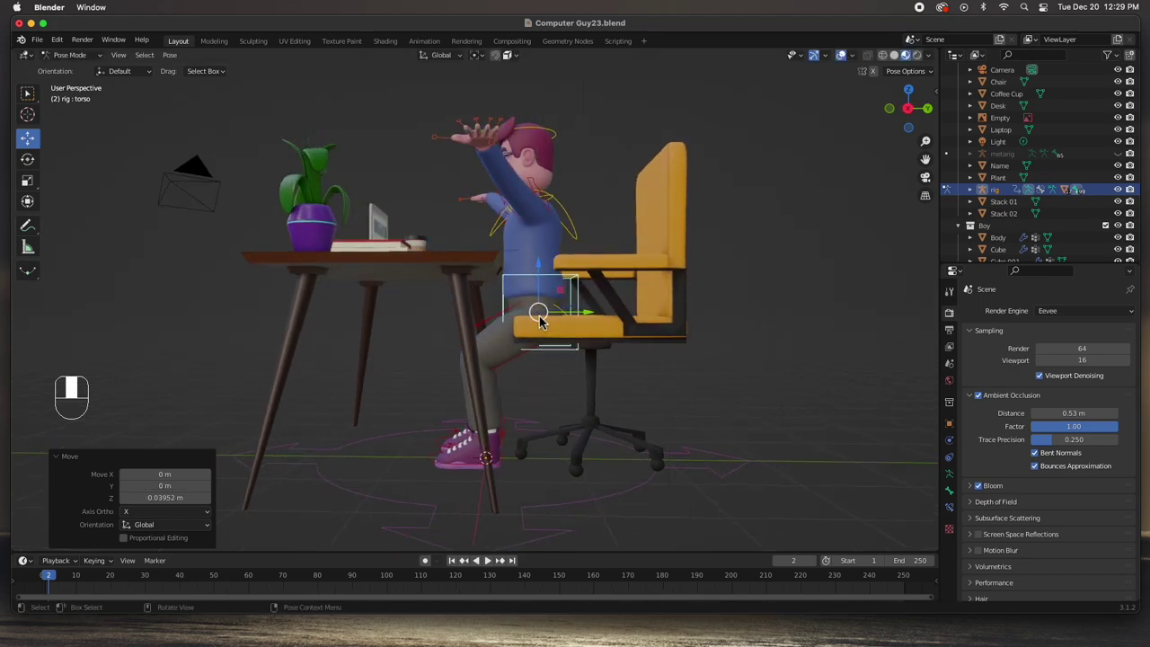
drag(594, 321, 593, 315)
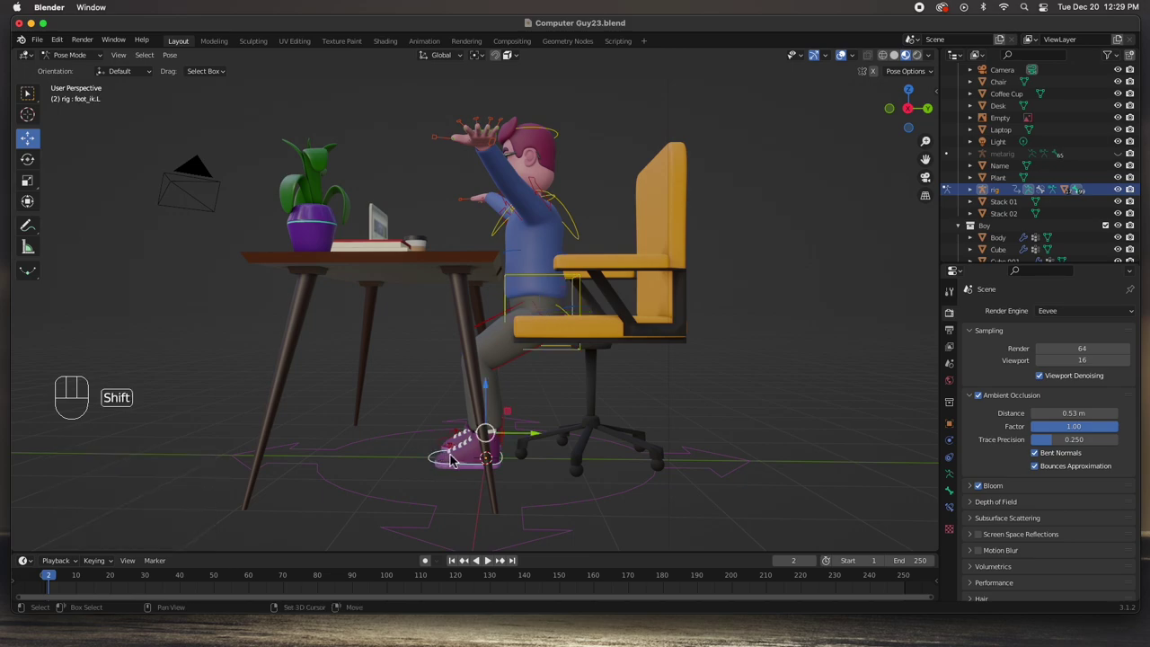
- Lift both foot IK controls off the floor, move them about 0.44 m along Y toward the chair, and raise them another 0.15 m
shift+click(447, 453)
drag(489, 398, 493, 368)
drag(531, 412, 566, 416)
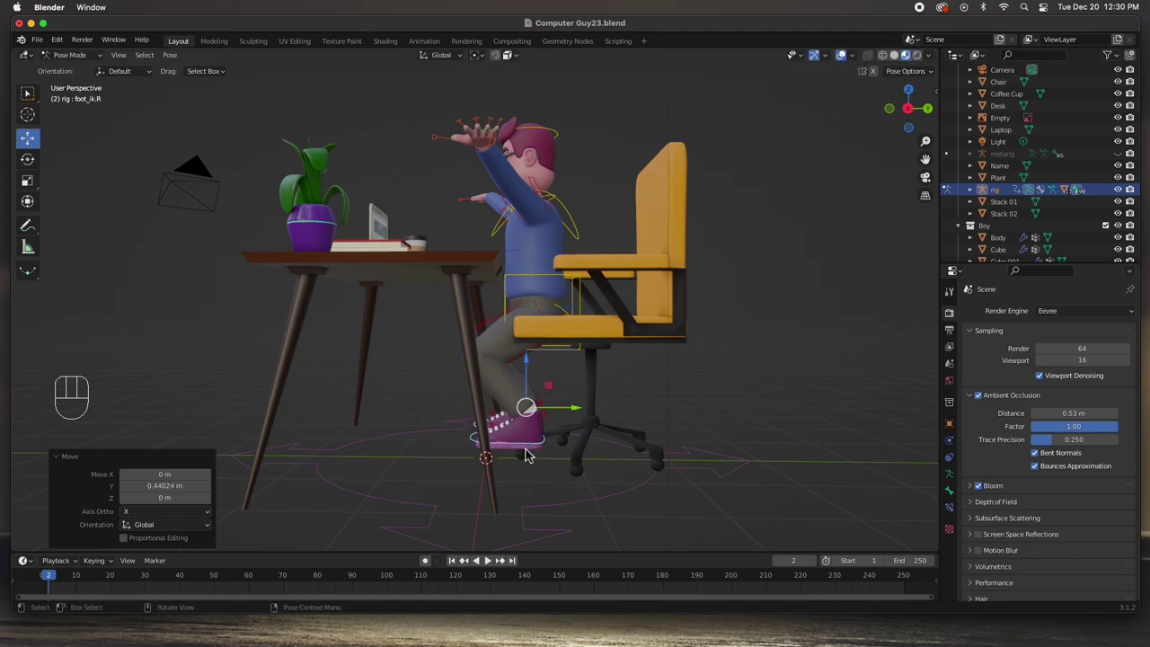
key(KP_3)
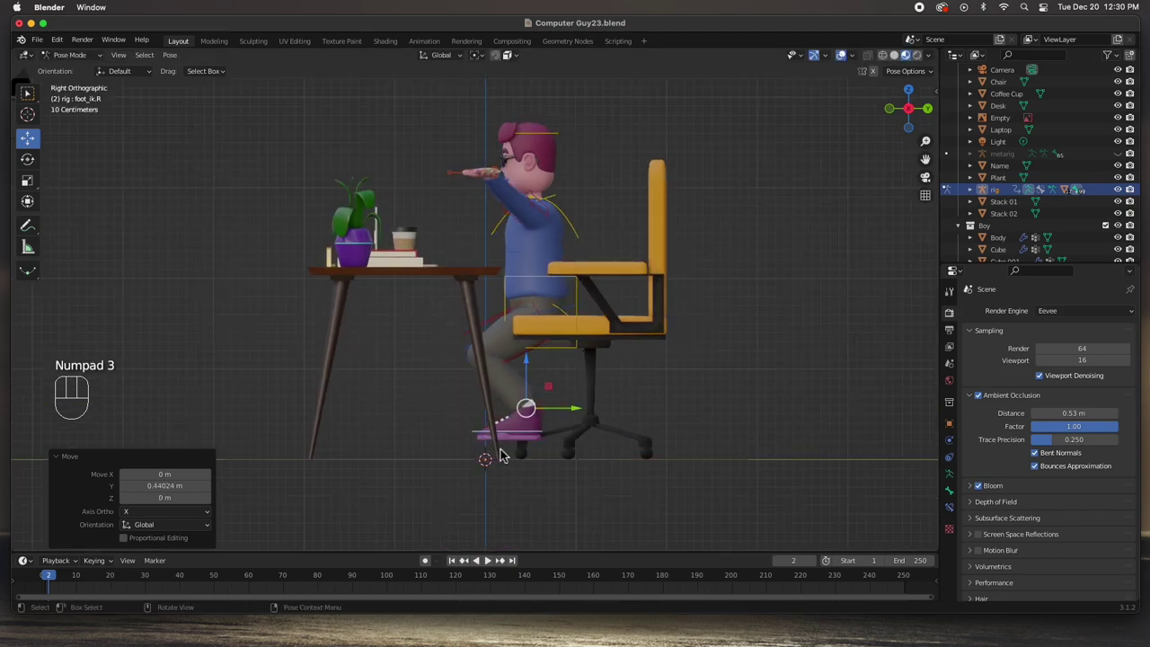
drag(528, 378, 527, 364)
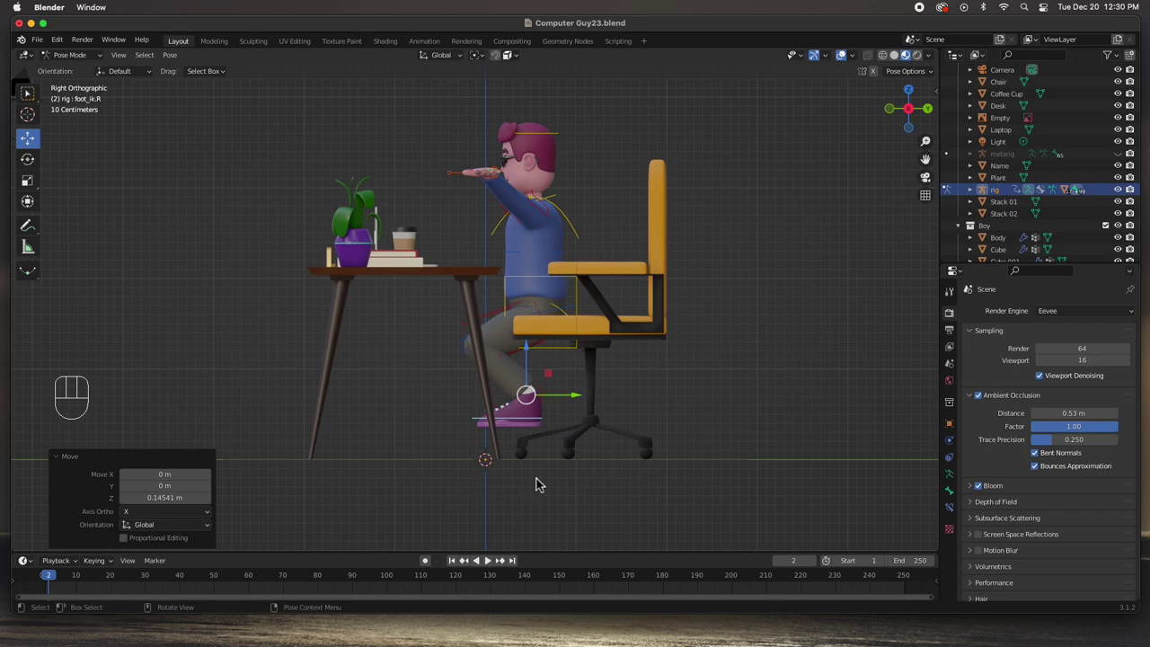
- Rotate both foot controls about -35.3° in the right view and move them about 0.14 m along negative Y toward the desk
key(r)
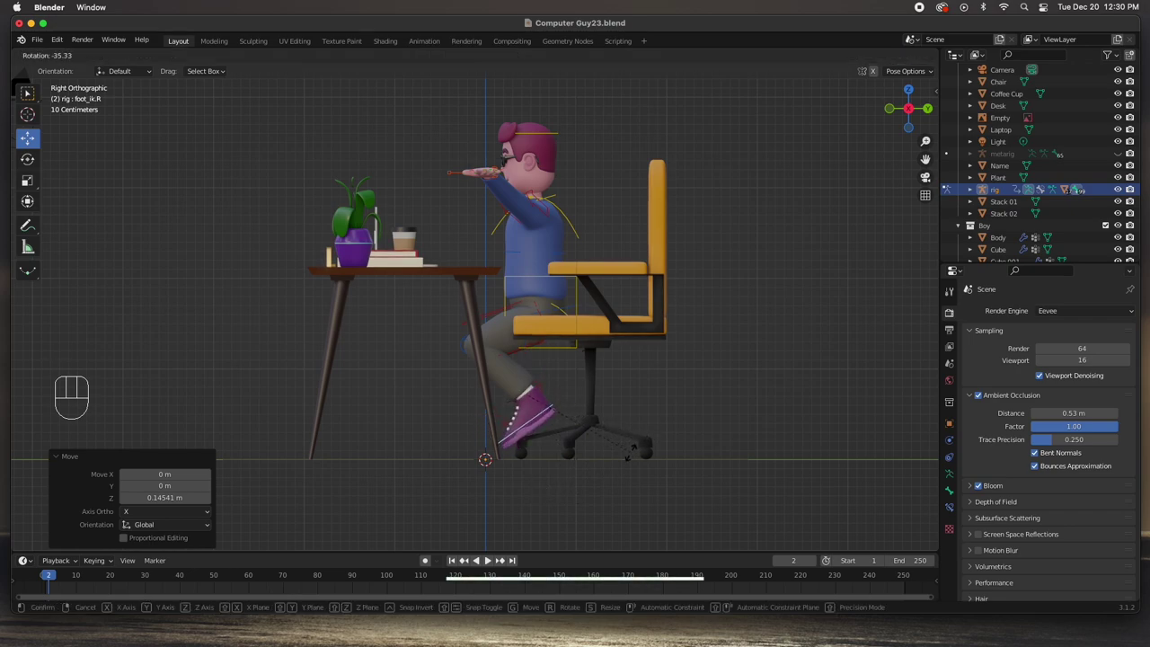
click(629, 454)
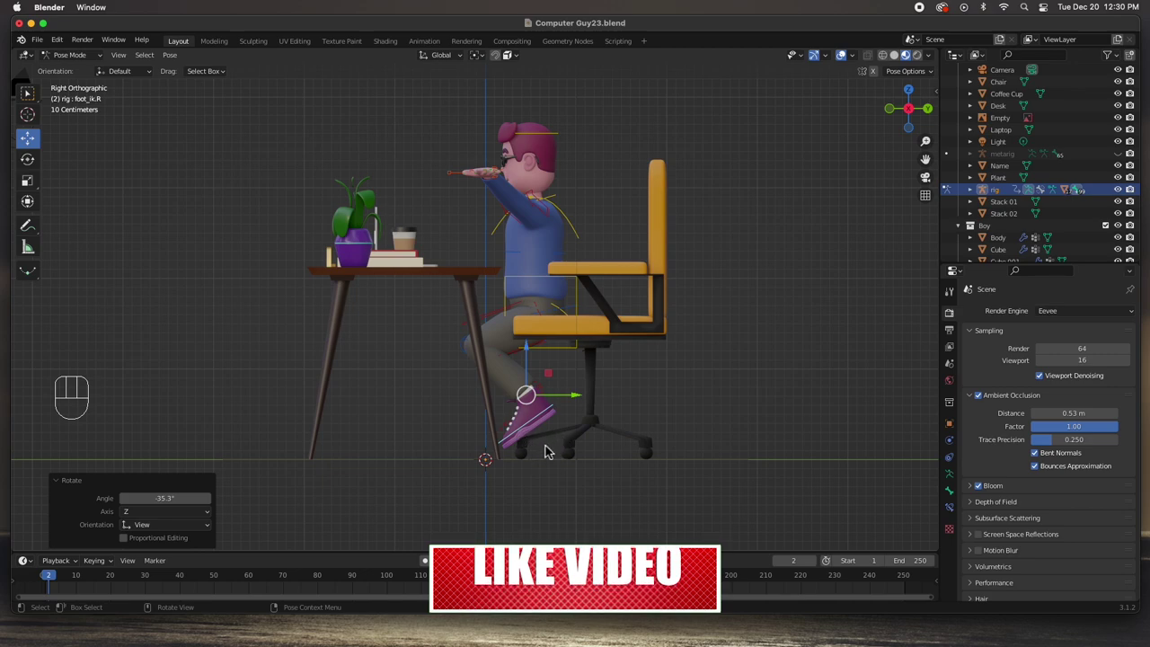
key(g)
key(y)
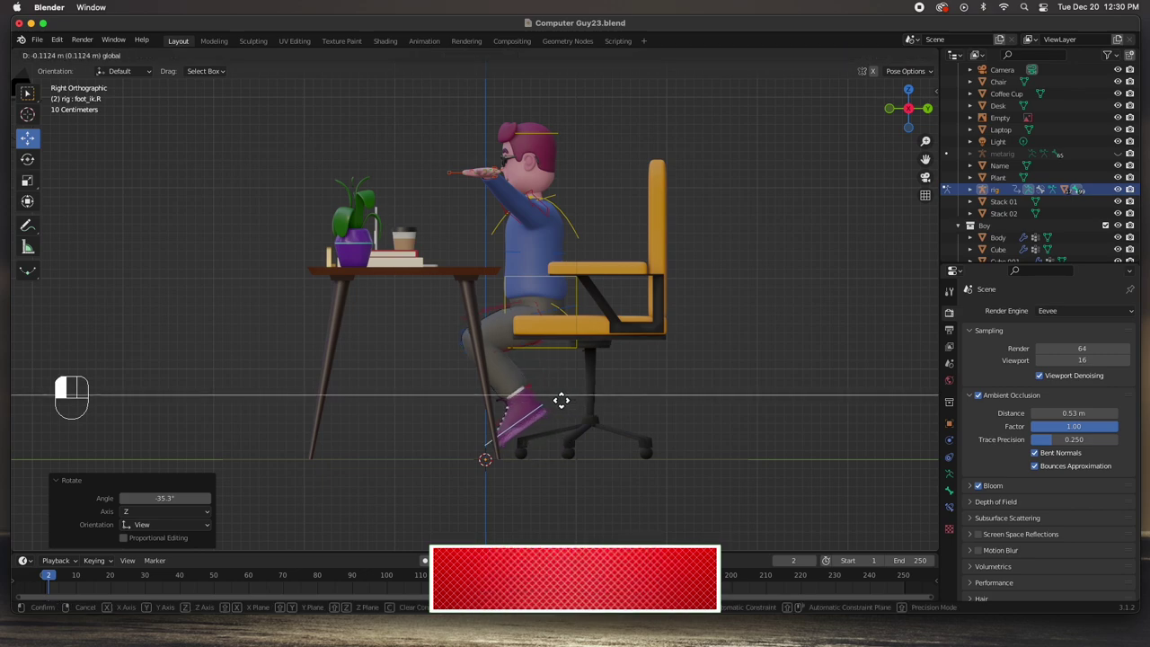
click(555, 394)
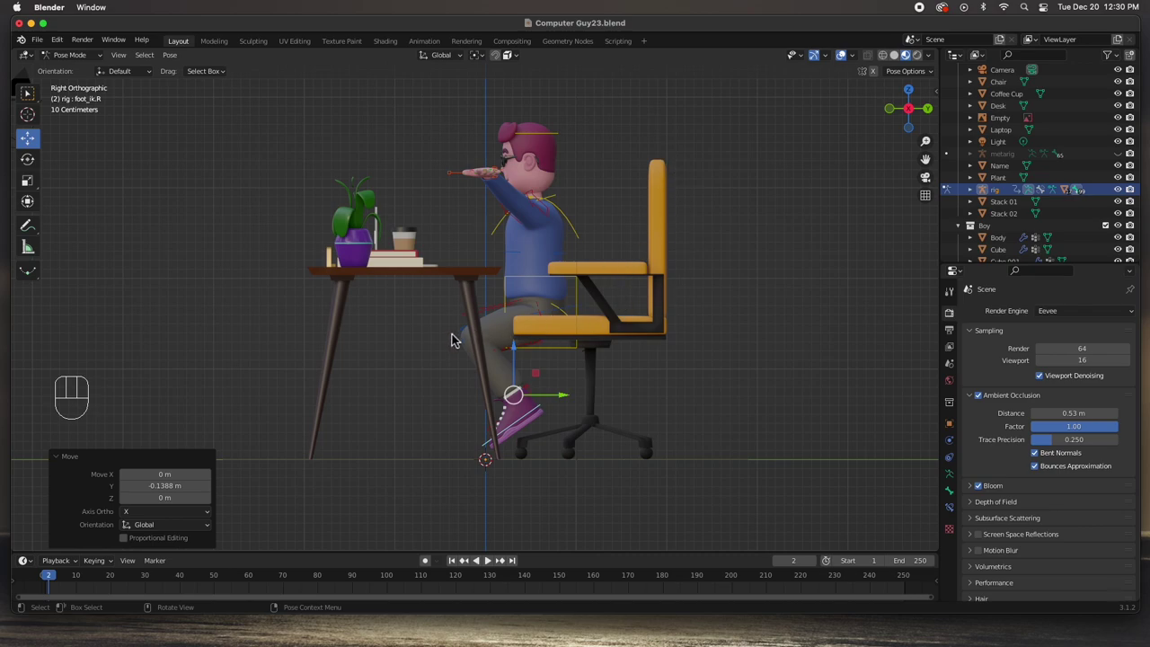
- Turn both feet outward, rotating the right foot control about -18.3° around Z and about 3.9° around Y
middle_drag(419, 333, 506, 350)
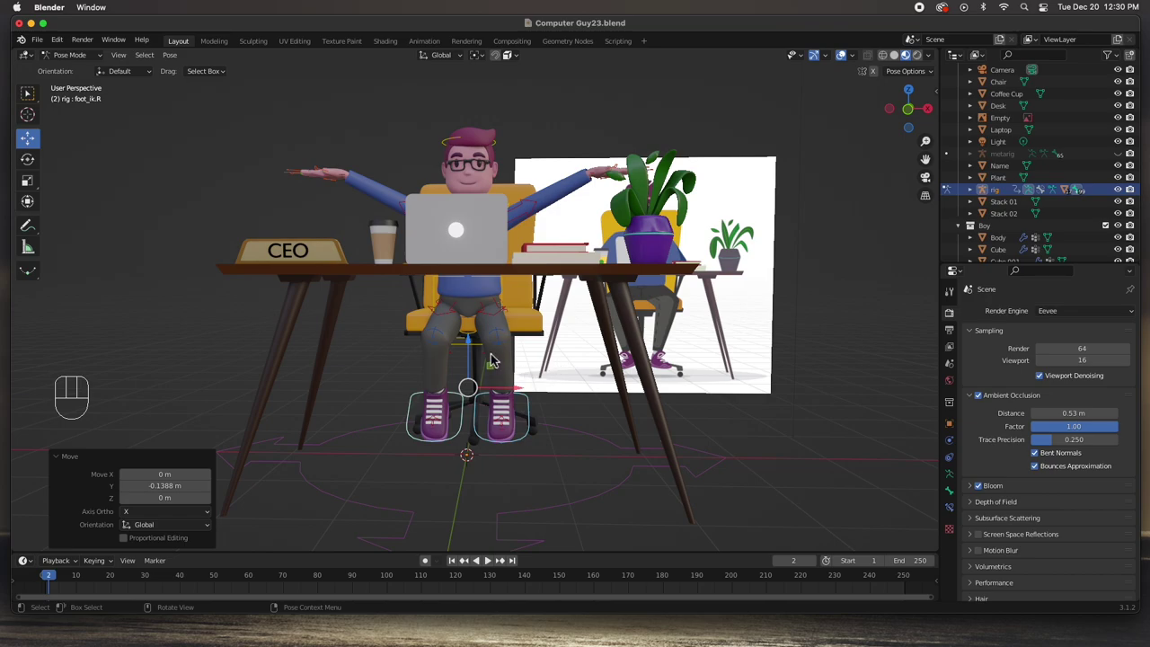
click(528, 414)
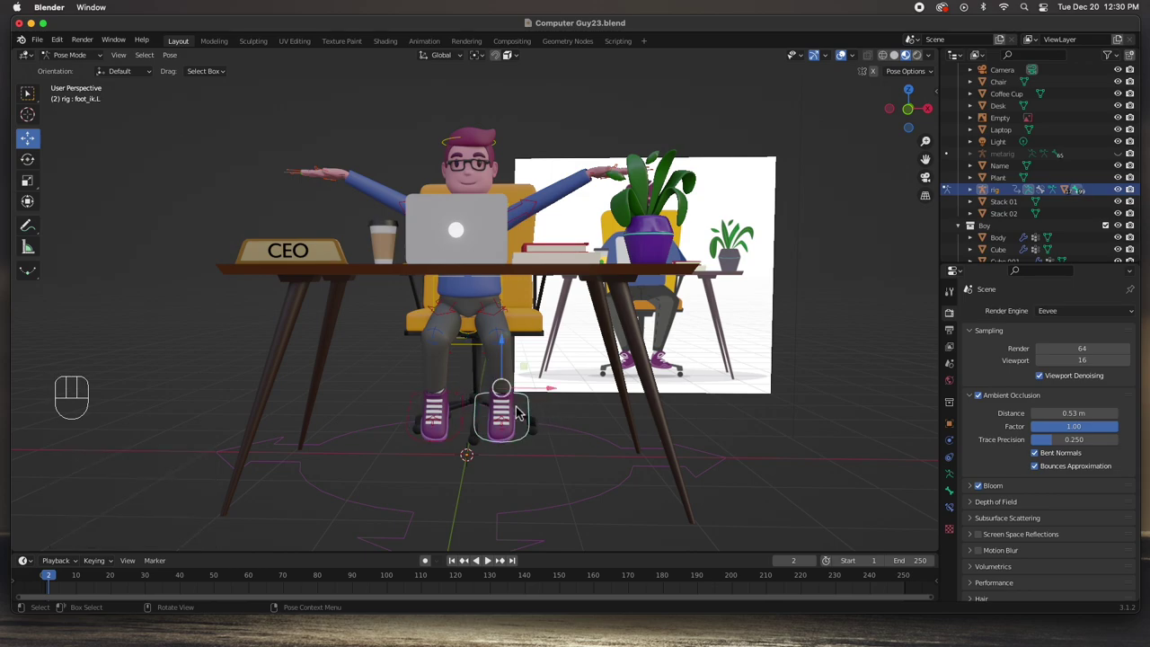
click(29, 162)
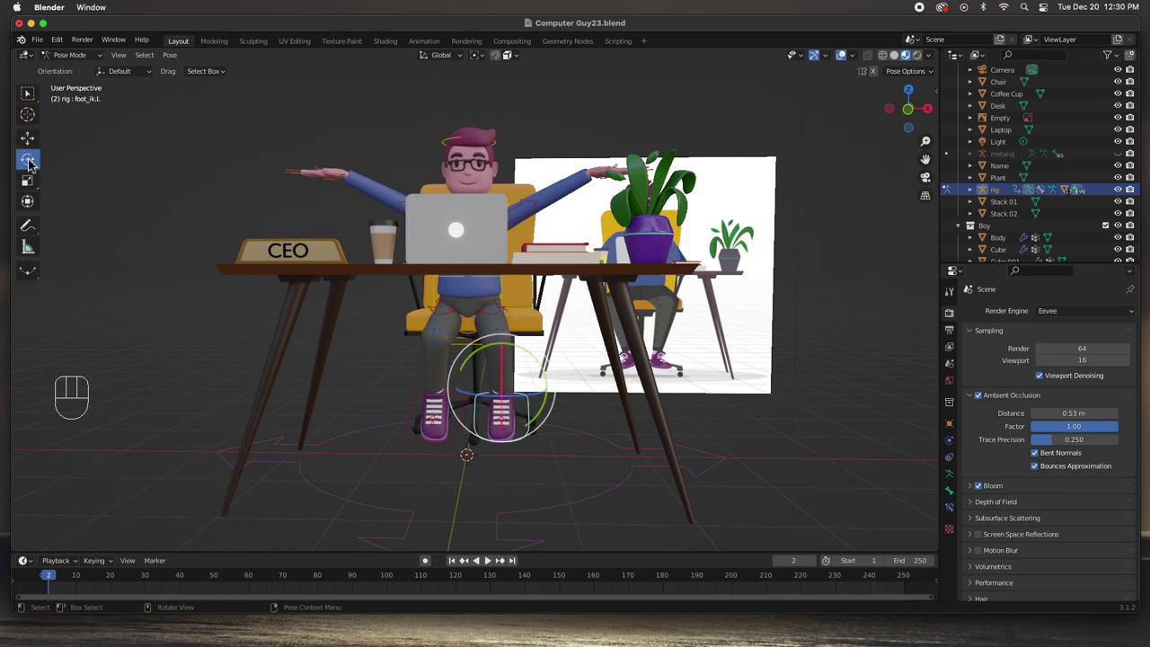
drag(490, 394, 534, 386)
click(411, 410)
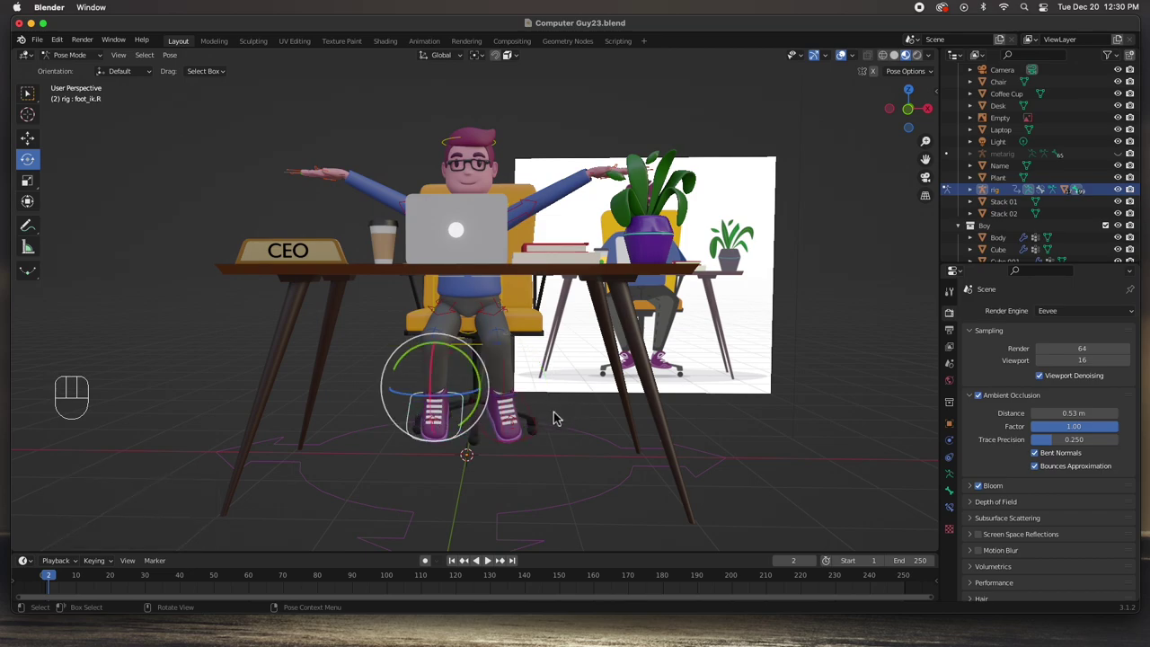
drag(452, 401, 429, 412)
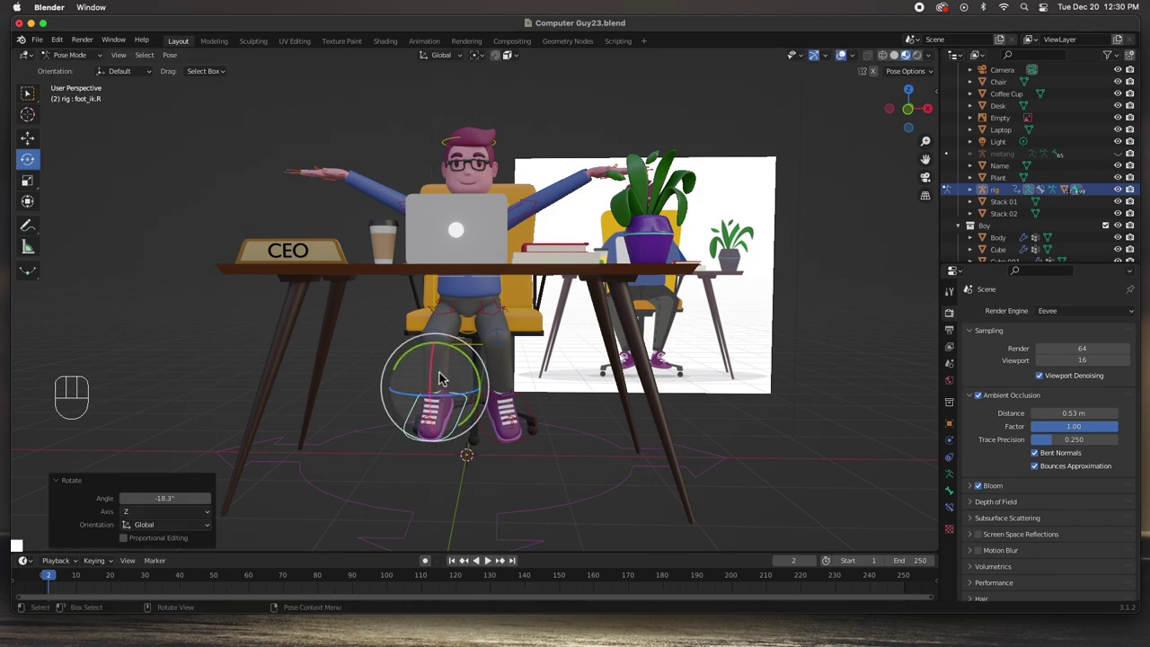
drag(436, 369, 474, 355)
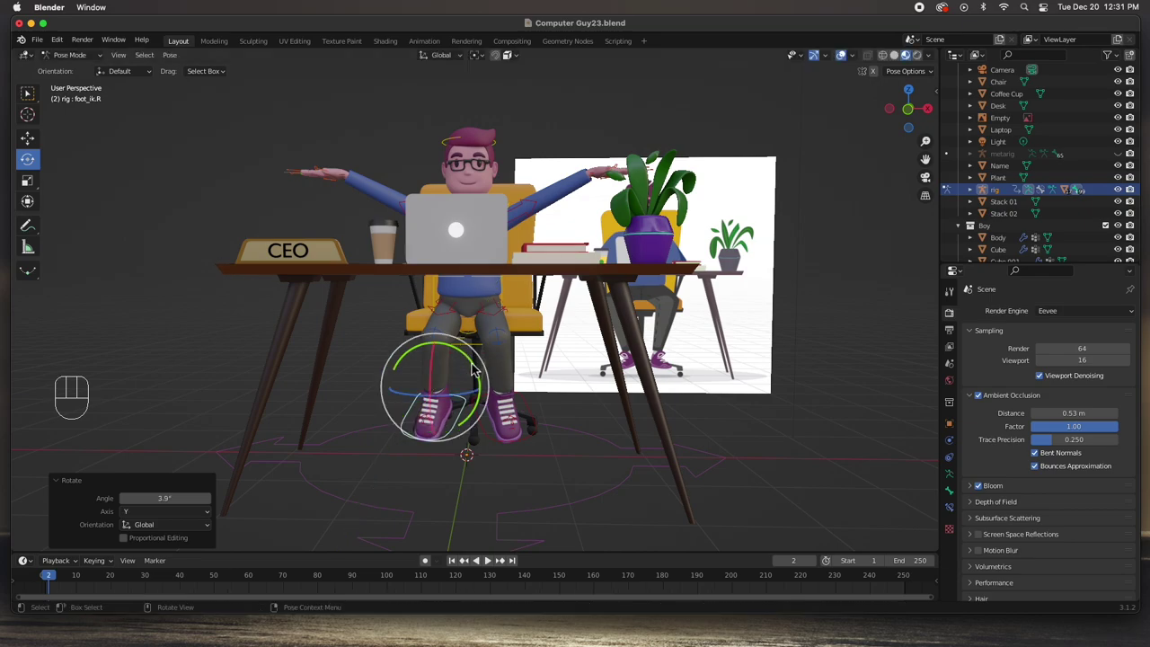
- Spread the knees by moving the left shin tweak control about 0.18 m and the right one about -0.12 m along X
click(542, 334)
key(shift+space)
key(g)
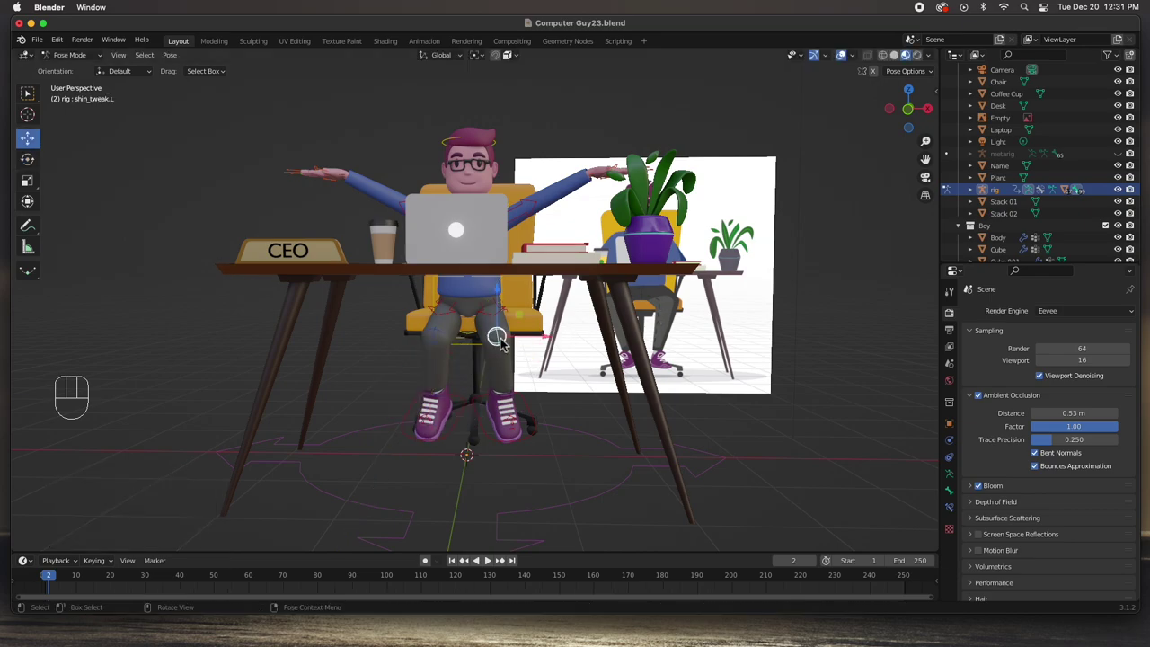
drag(545, 339, 560, 344)
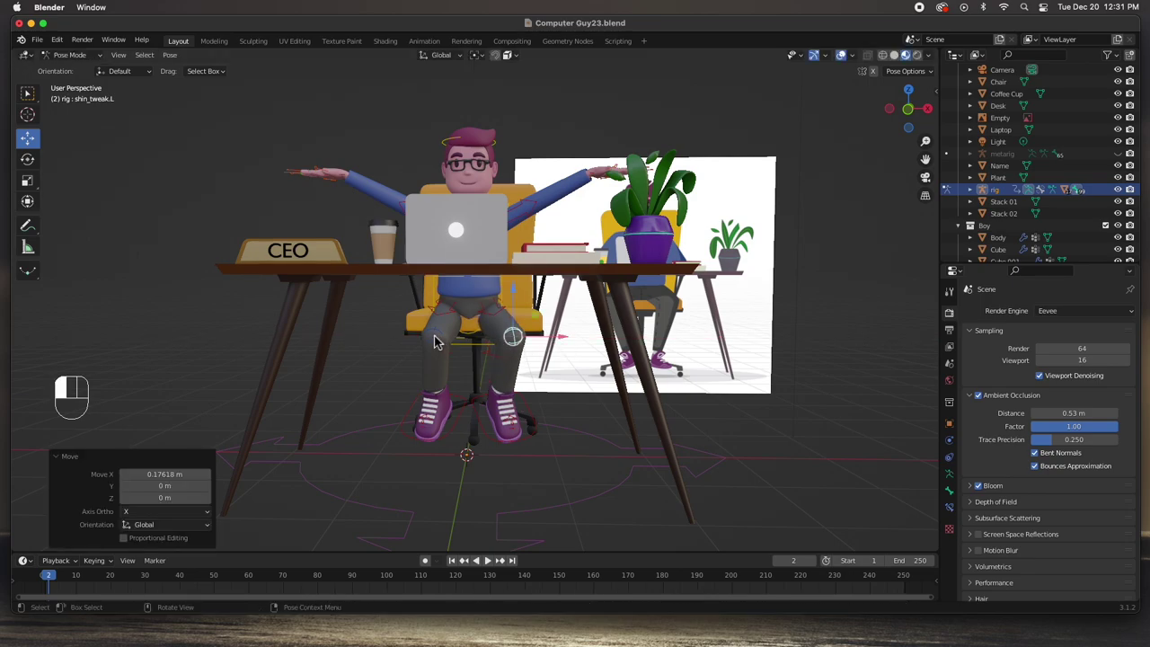
click(435, 342)
drag(460, 341, 455, 343)
- Lower the left hand IK control about 0.81 m and another 0.19 m along Z to rest on the desktop
middle_drag(455, 342, 501, 462)
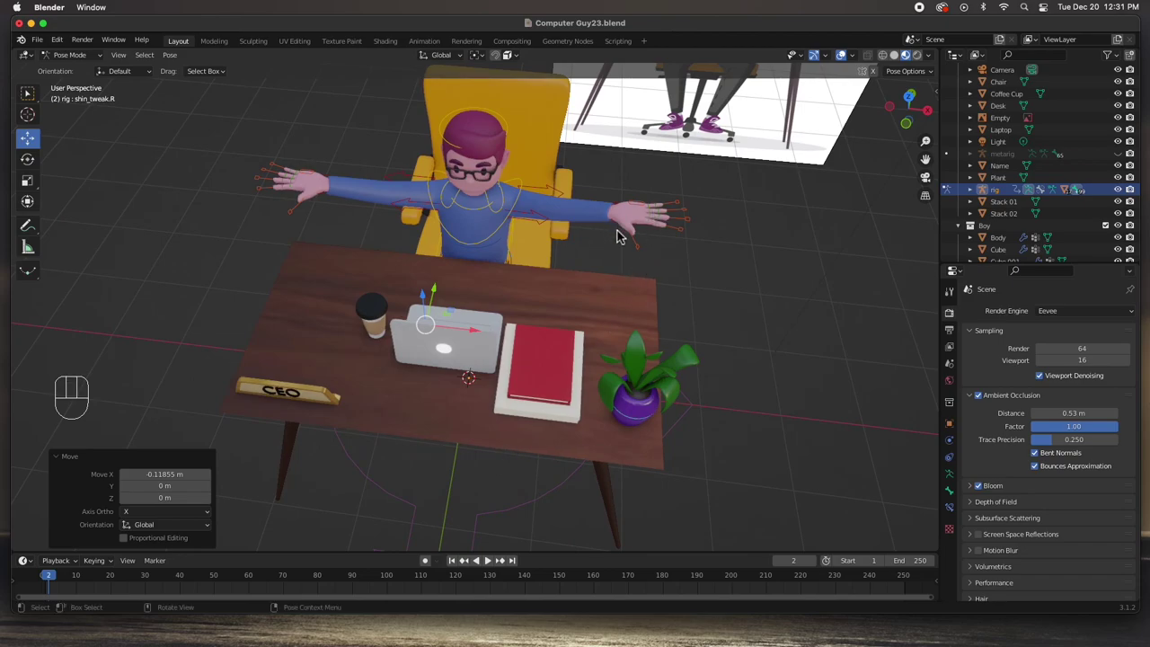
scroll(617, 235, up, 1)
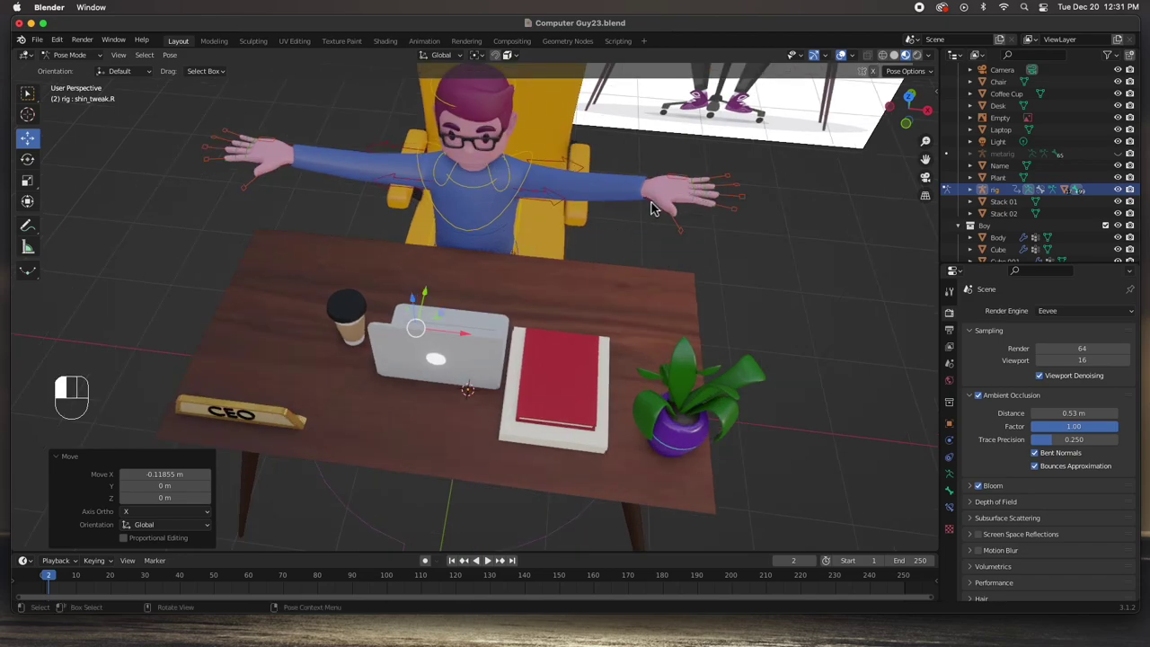
click(653, 209)
middle_drag(685, 260, 683, 247)
drag(647, 121, 637, 215)
key(KP_3)
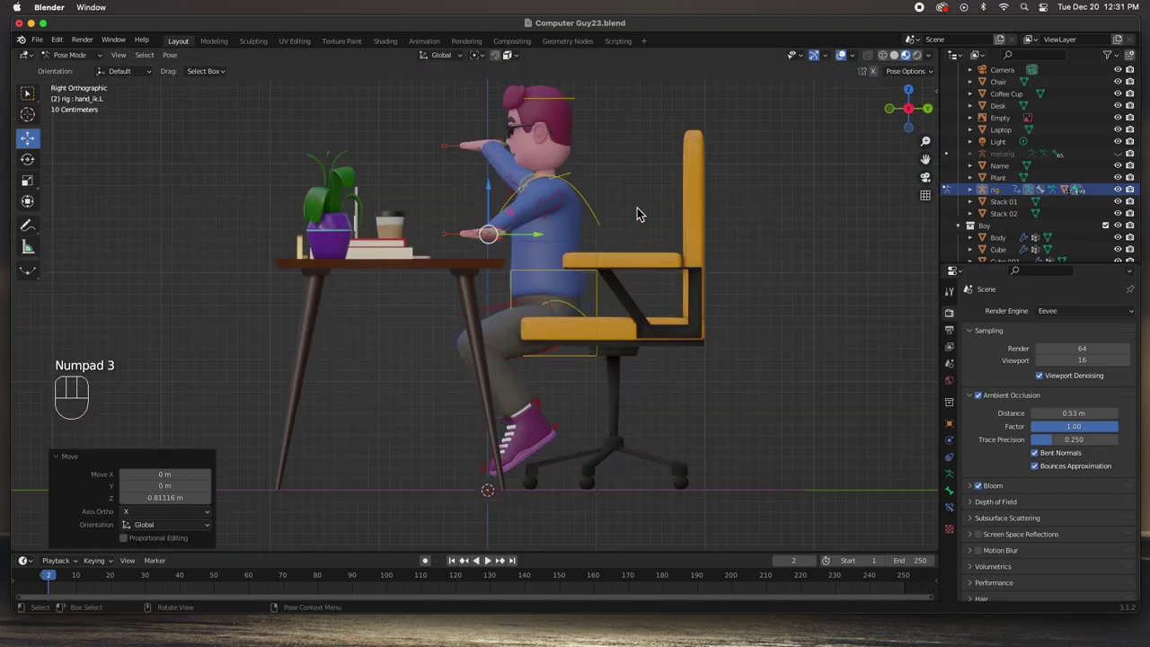
drag(485, 205, 454, 258)
- Bring the left hand inward, rotate it toward the laptop in the top view, and shift it about -0.17 m in X and -0.11 m in Y
middle_drag(454, 259, 622, 332)
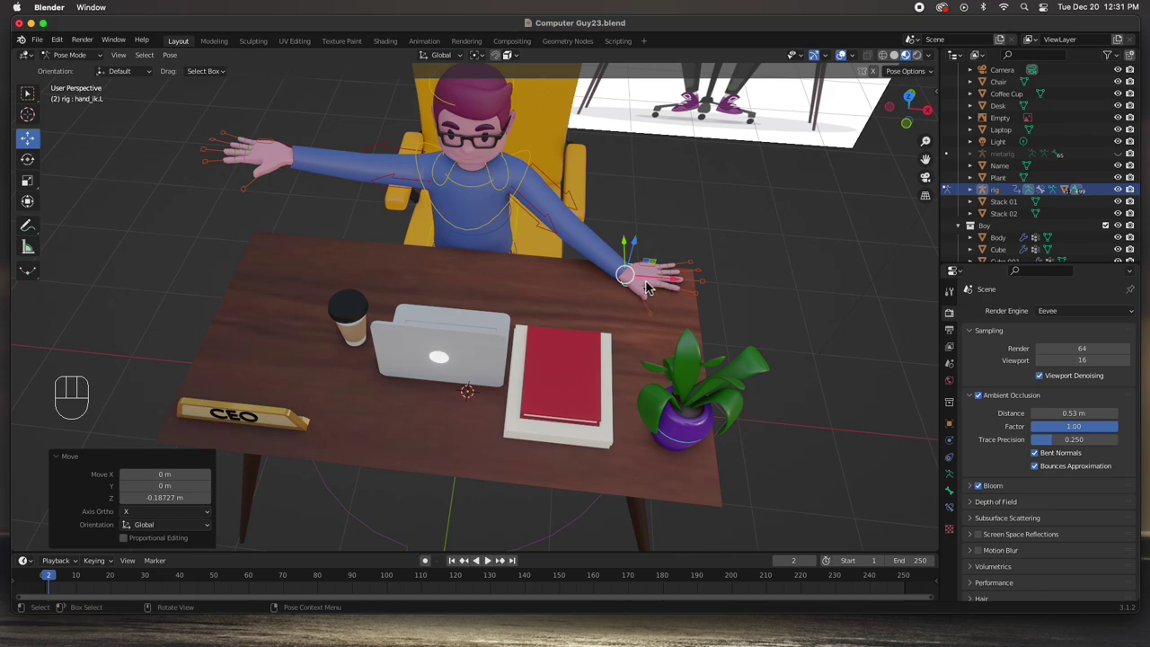
drag(659, 283, 576, 278)
key(super+z)
key(KP_7)
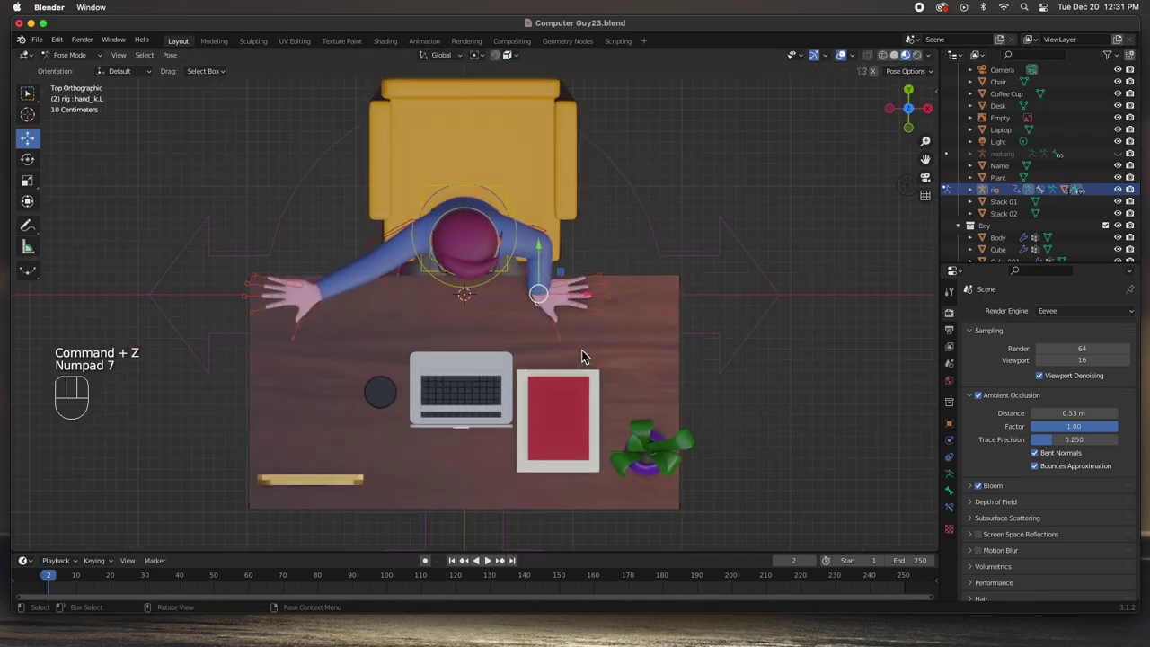
key(r)
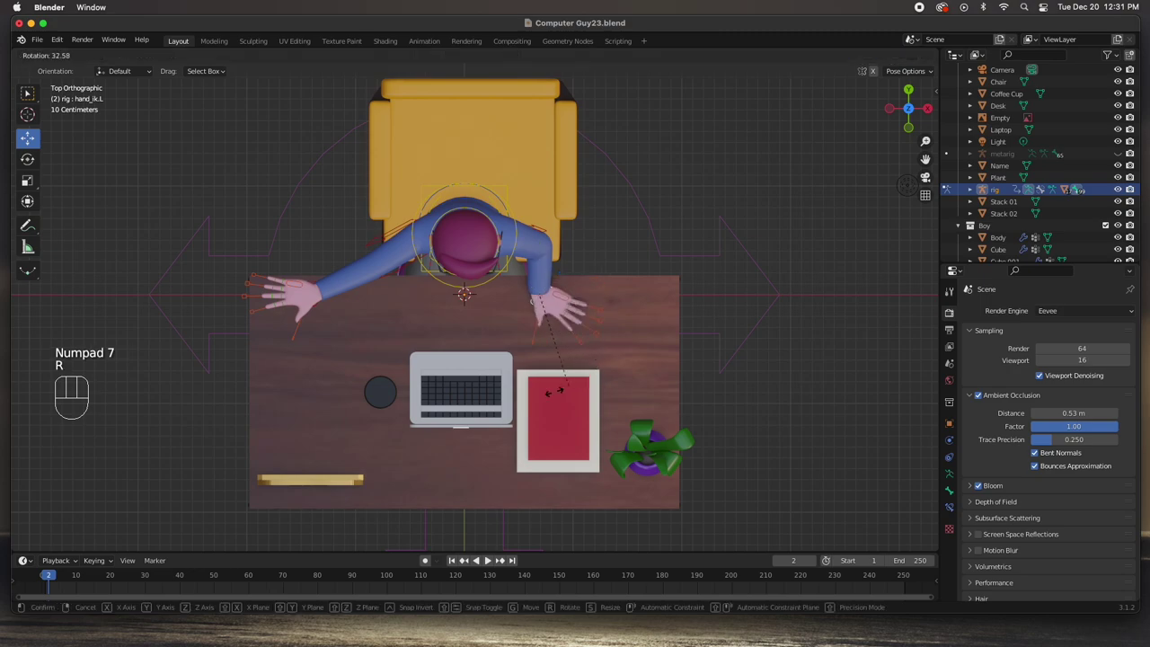
click(418, 381)
drag(538, 295, 517, 314)
- Move the left forearm tweak control about 0.07 m outward, about 0.03 m back inward along X, and about 0.02 m down
middle_drag(539, 355, 548, 236)
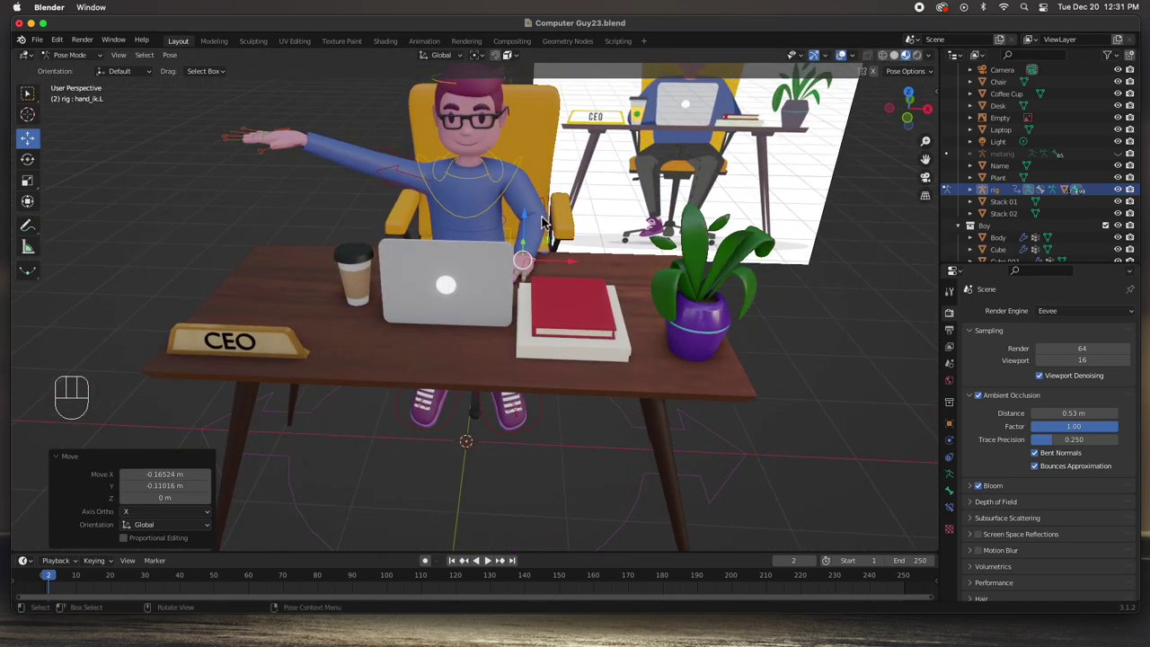
click(542, 223)
drag(537, 199, 585, 234)
key(KP_1)
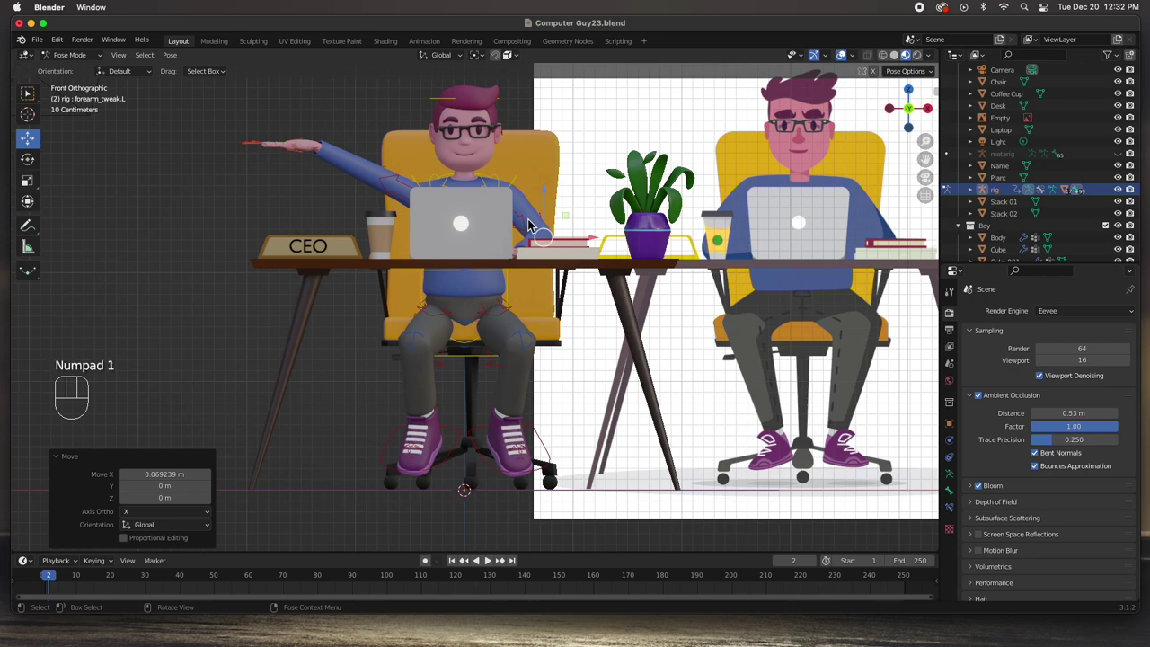
drag(584, 242, 582, 244)
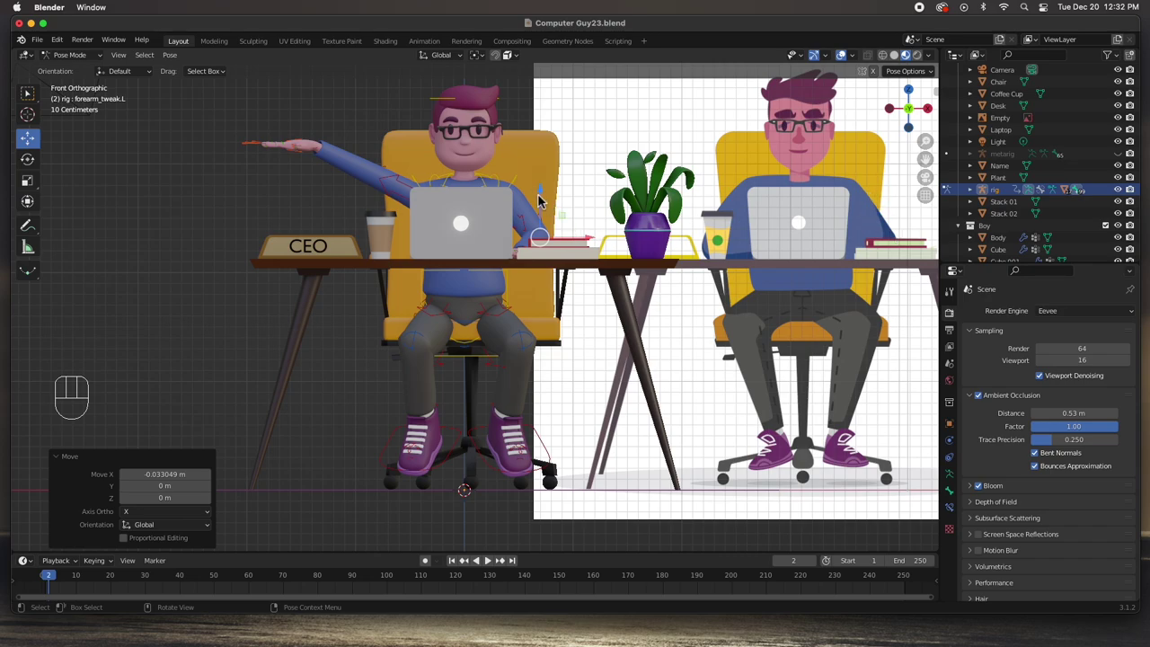
drag(539, 198, 421, 204)
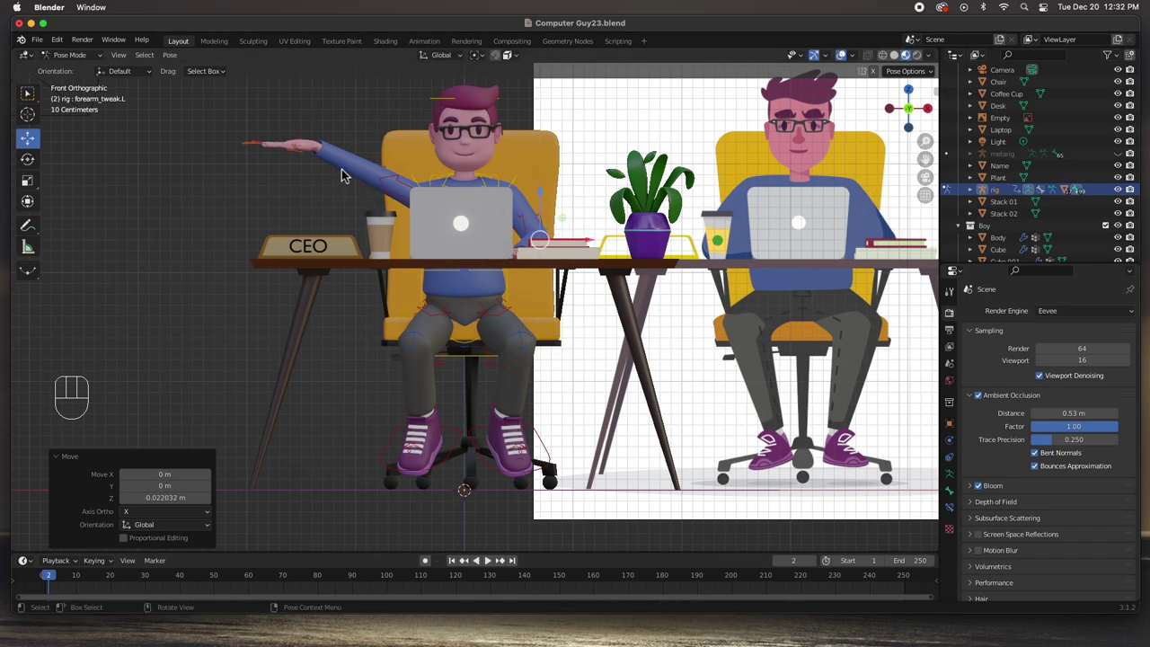
- Lower the right hand IK control about 0.96 m to the desktop and move it about 1 m along X toward the laptop
click(315, 162)
middle_drag(315, 162, 527, 328)
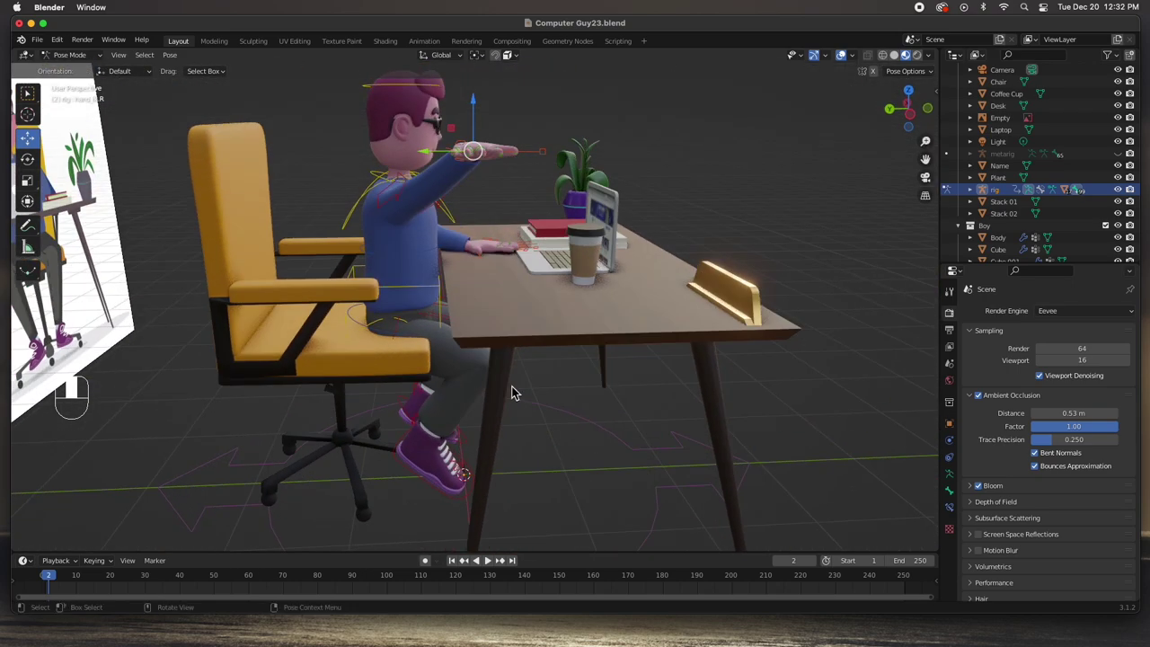
drag(472, 106, 468, 256)
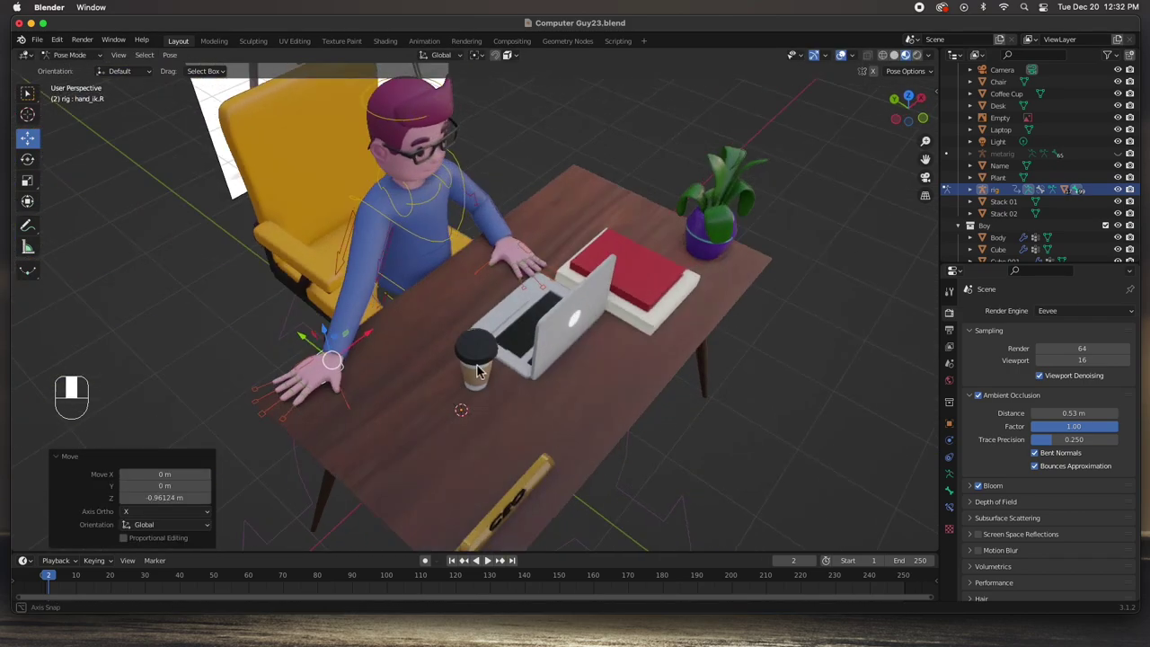
middle_drag(477, 371, 306, 271)
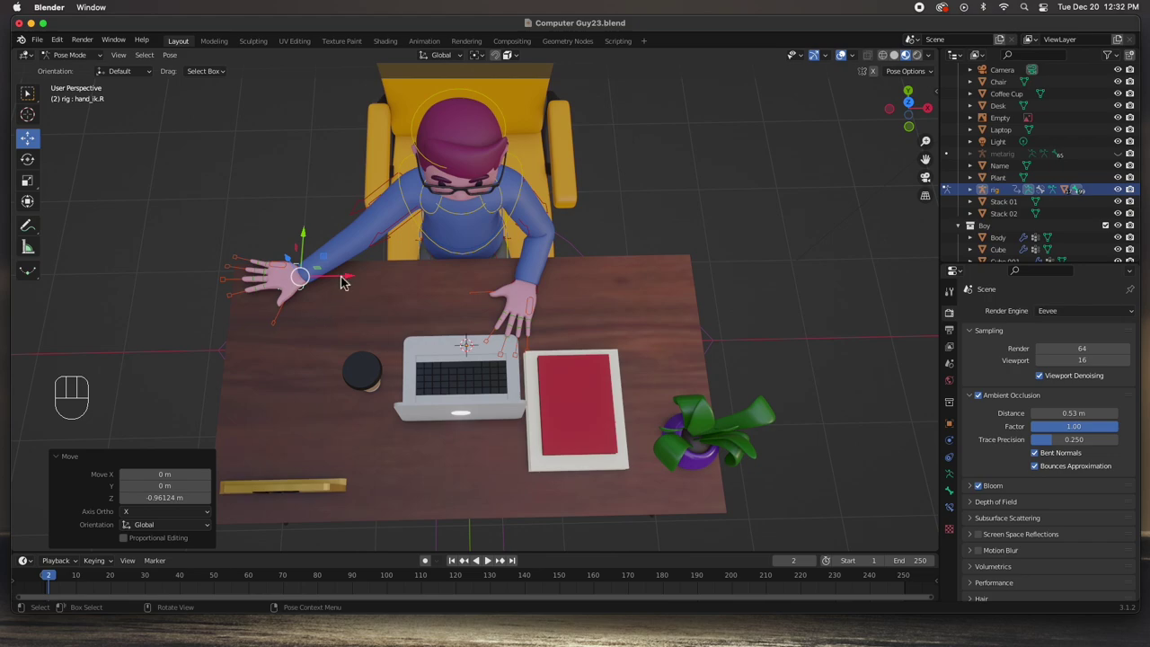
key(g)
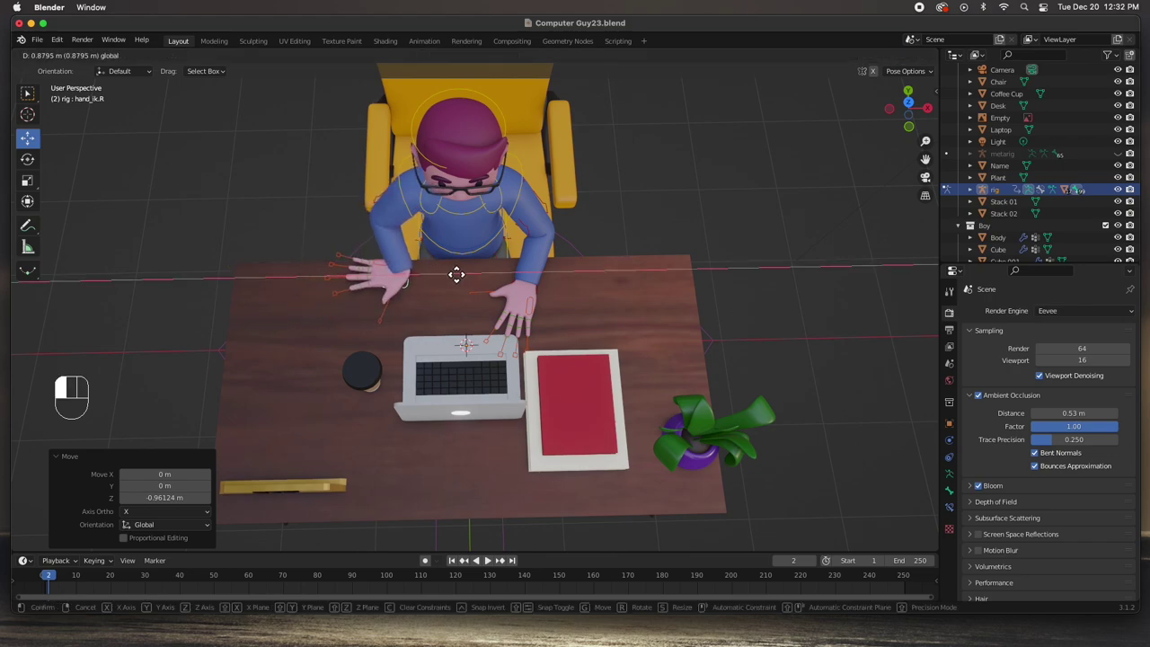
click(465, 277)
- Rotate the right hand about -114° in the top view and shift it about -0.10 m in X and -0.08 m in Y
key(KP_7)
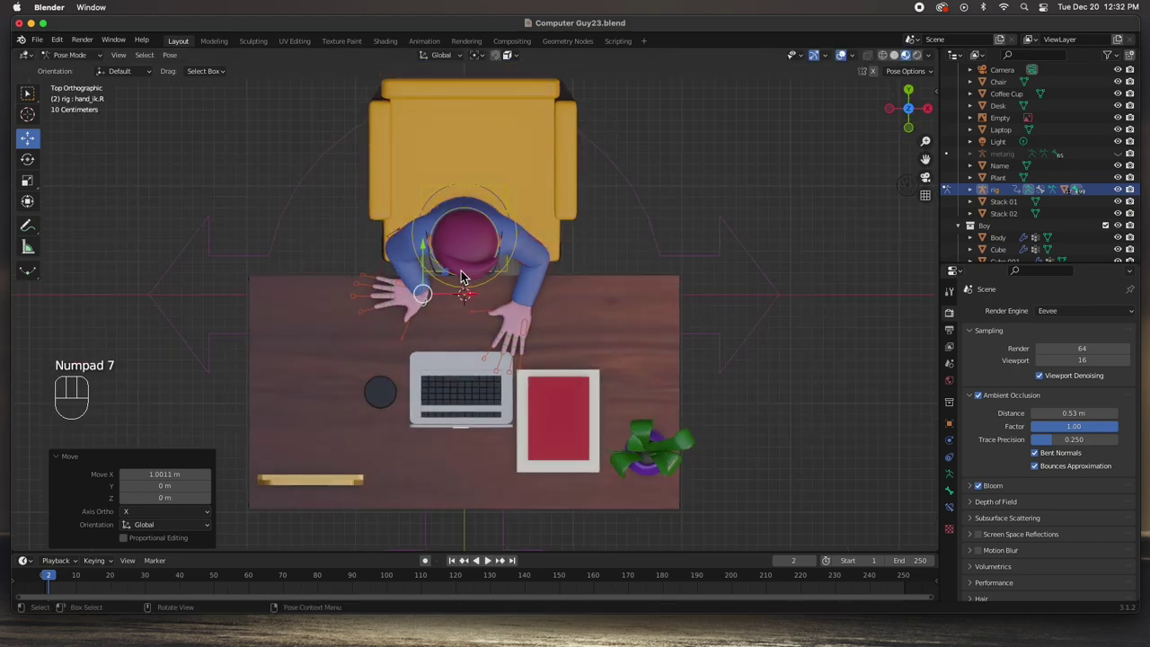
key(r)
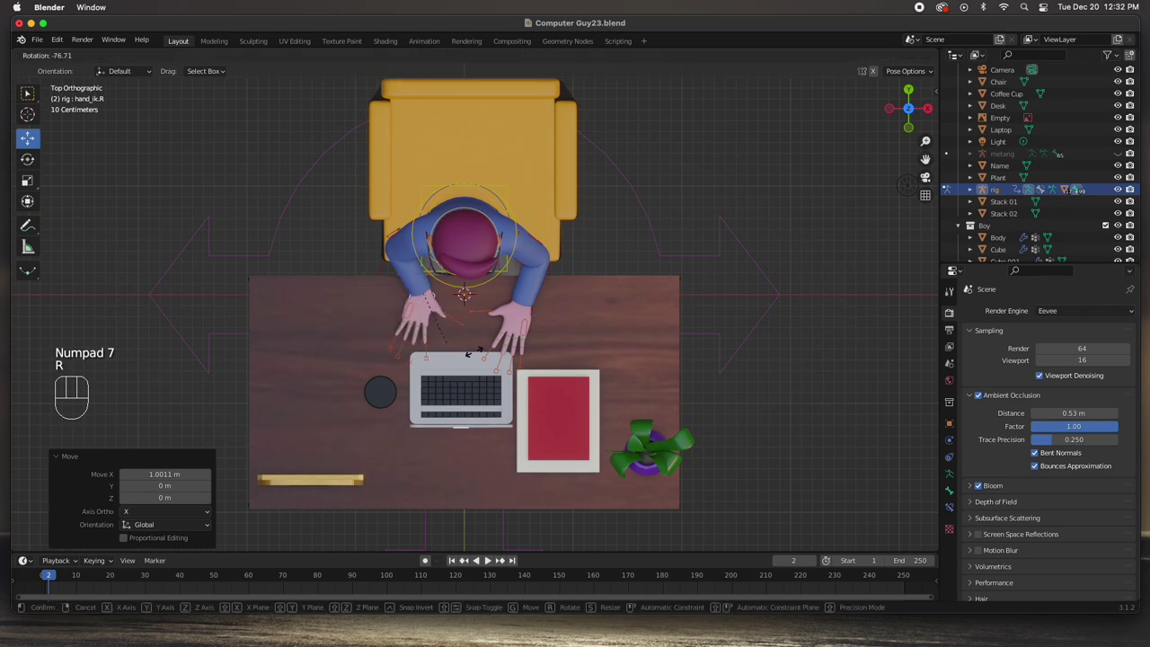
click(421, 285)
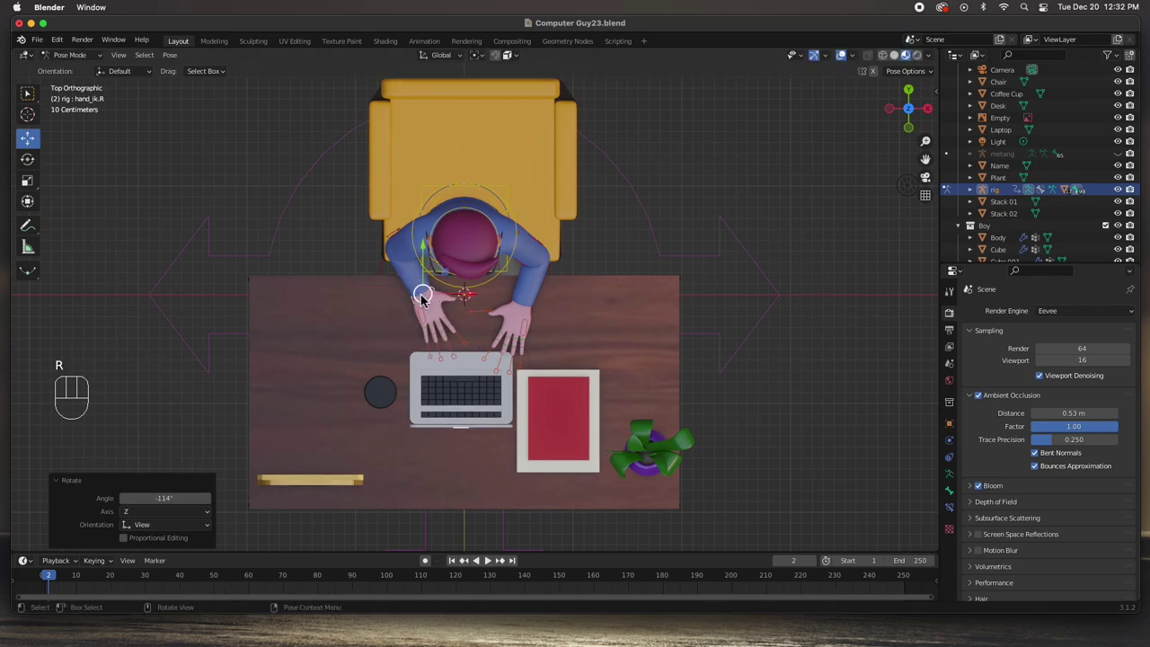
drag(422, 301, 411, 308)
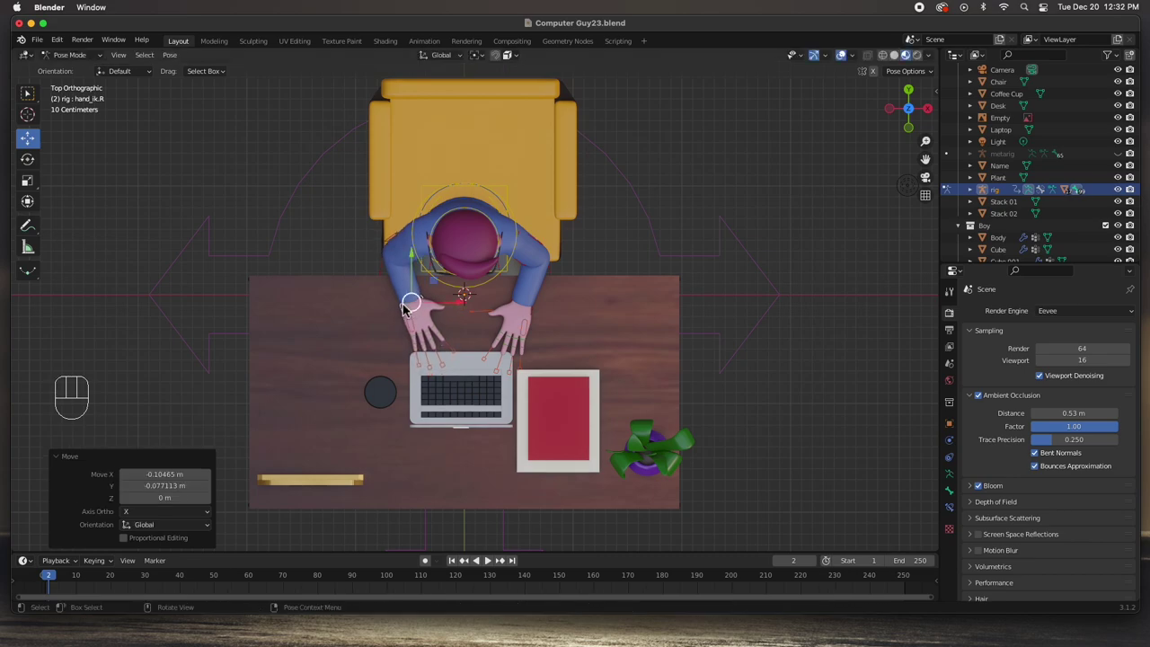
- Lower the right forearm tweak control about 0.13 m in the front view, shifting it about -0.01 m along X
middle_drag(411, 308, 394, 222)
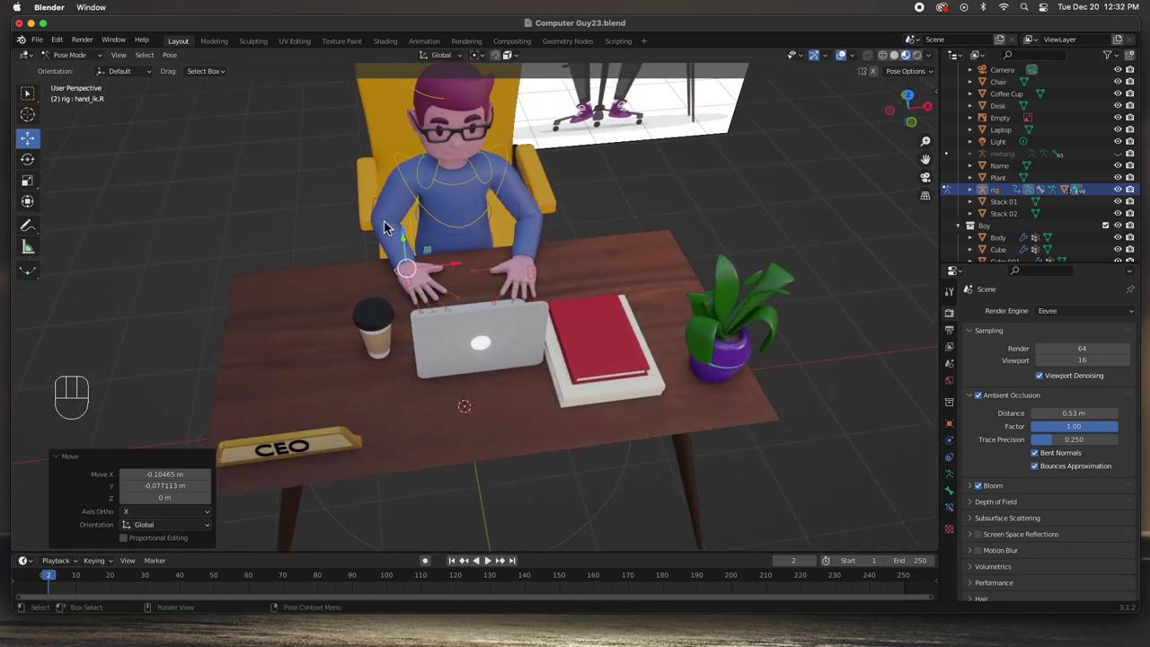
click(384, 227)
key(KP_1)
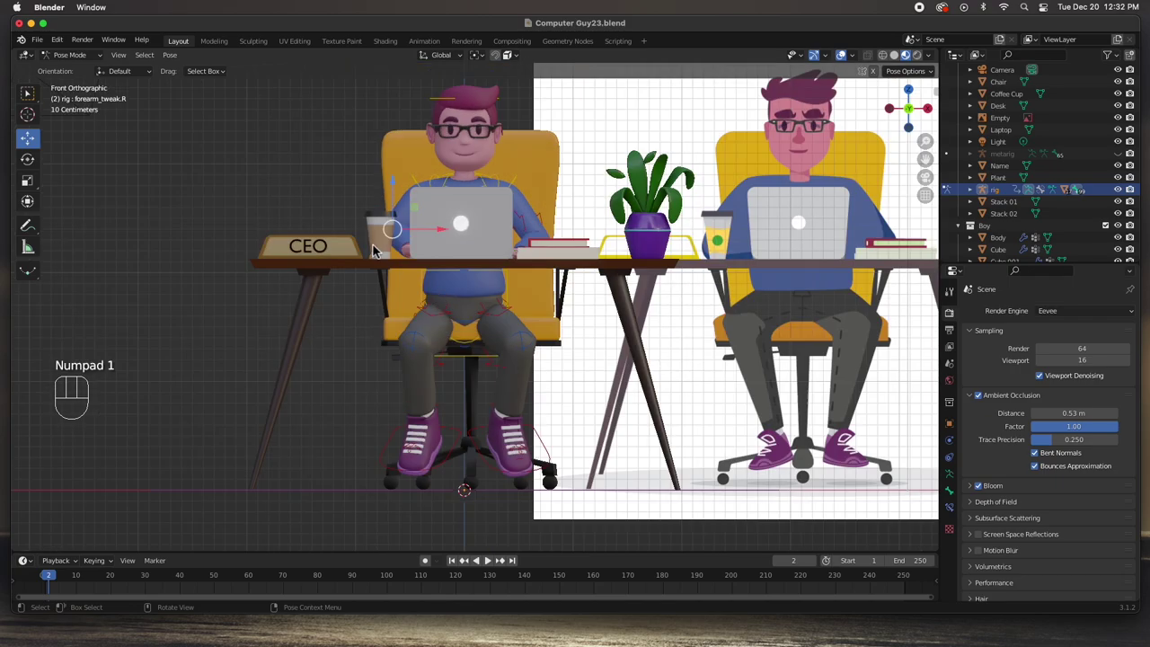
mouse_move(401, 237)
mouse_down()
mouse_move(401, 258)
mouse_move(394, 248)
mouse_up()
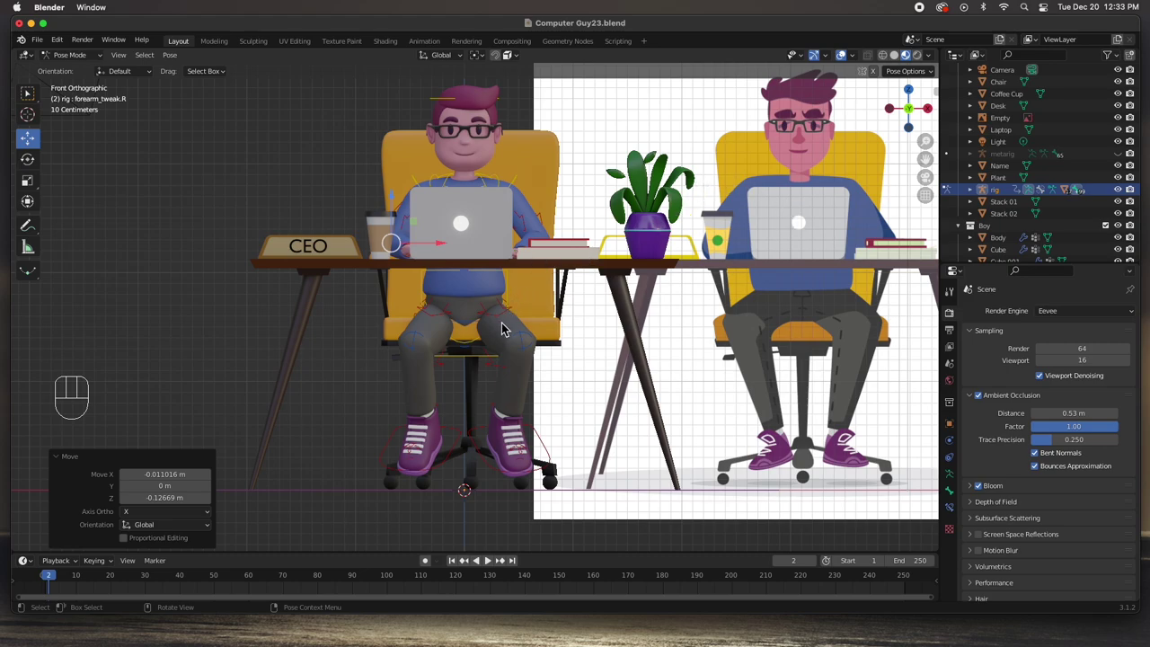
- Switch the rig from Pose Mode back to Object Mode
middle_drag(501, 274, 477, 342)
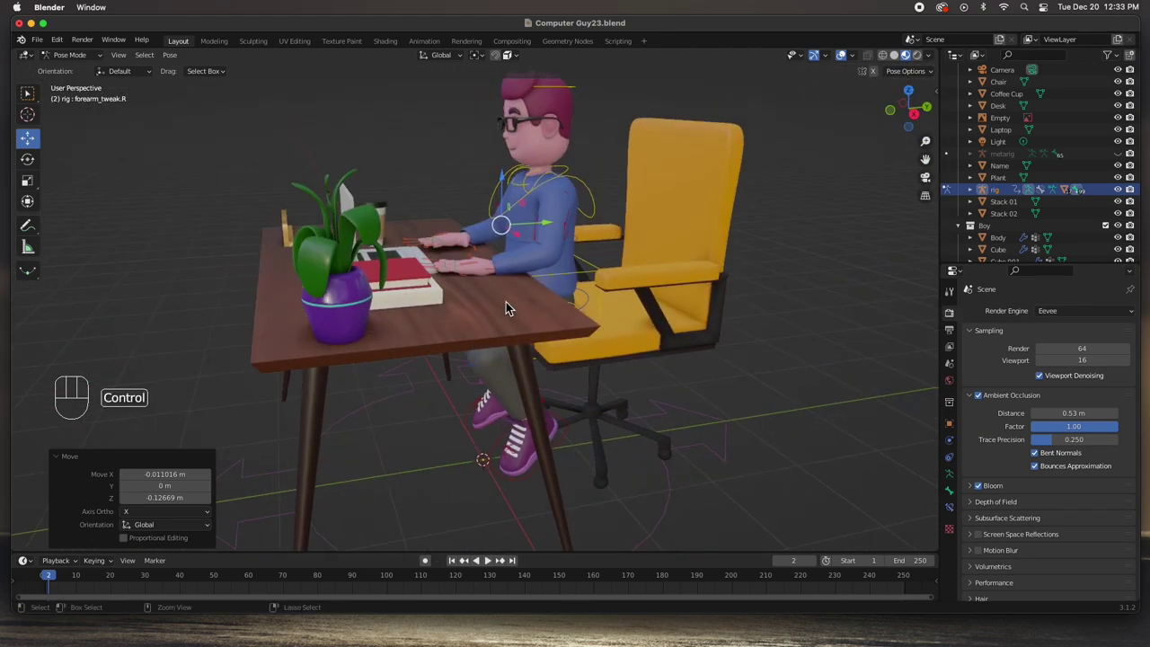
key(ctrl+Tab)
click(609, 157)
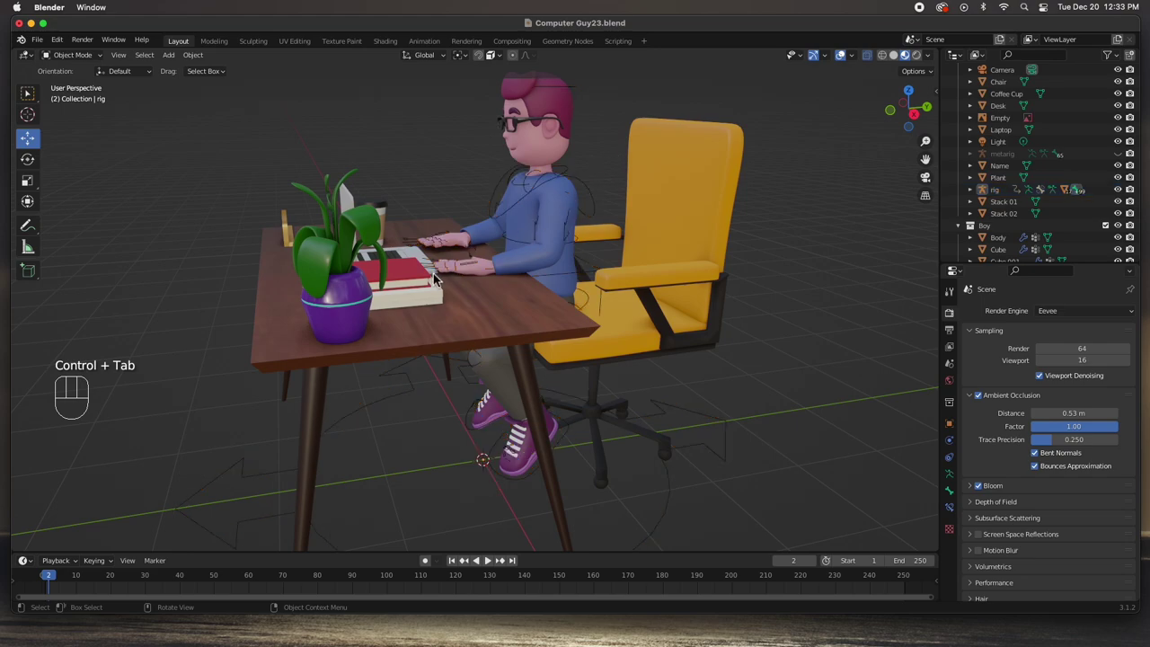
- Move the laptop about 0.33 m along Y toward the character so it sits under his hands
click(406, 259)
middle_drag(407, 258, 436, 295)
drag(447, 261, 478, 275)
middle_drag(478, 275, 778, 329)
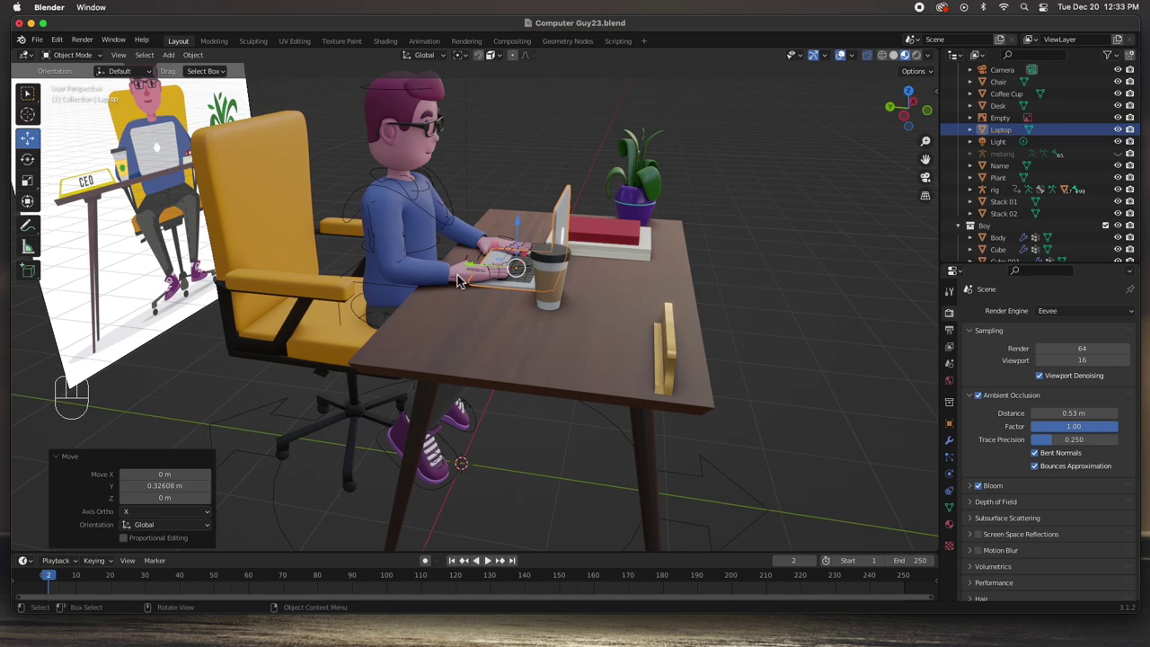
- Put the character rig in Pose Mode and curl the left index finger by scaling its master control to about 0.854
click(435, 224)
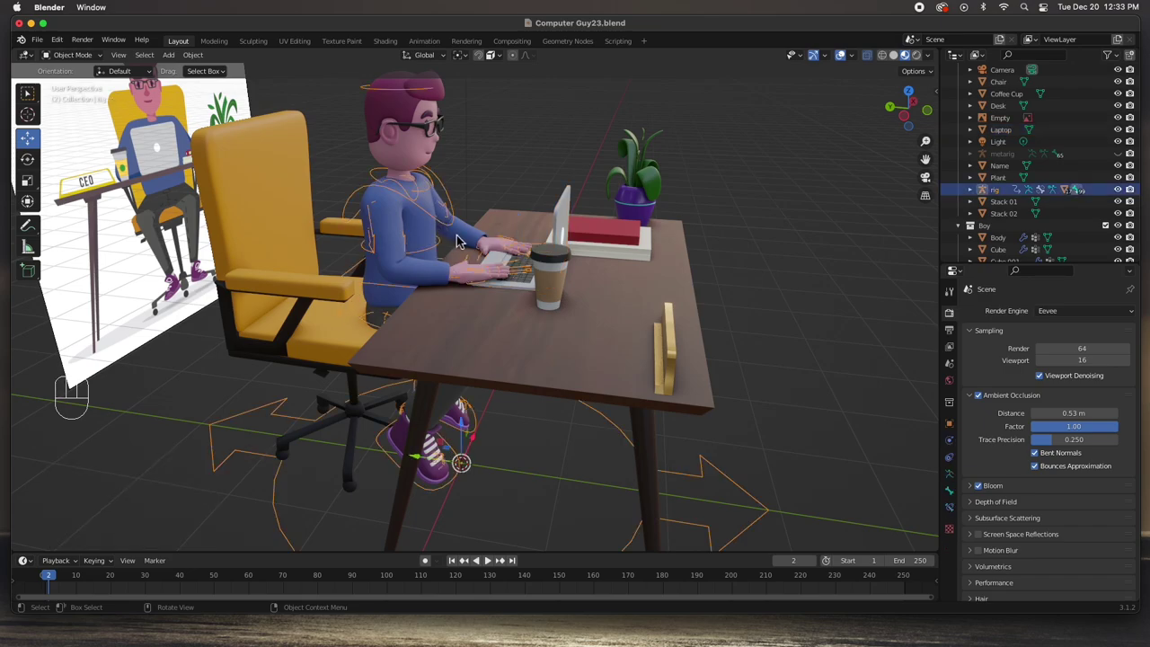
key(ctrl+Tab)
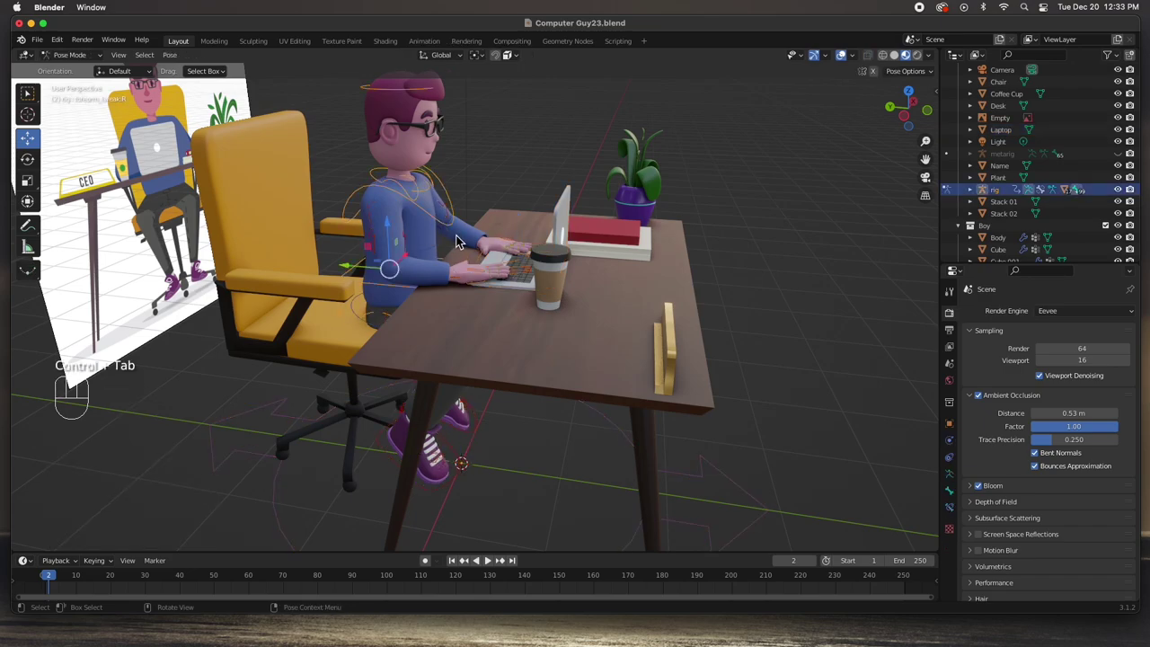
scroll(532, 278, up, 6)
middle_drag(610, 288, 394, 289)
click(357, 219)
key(KP_Decimal)
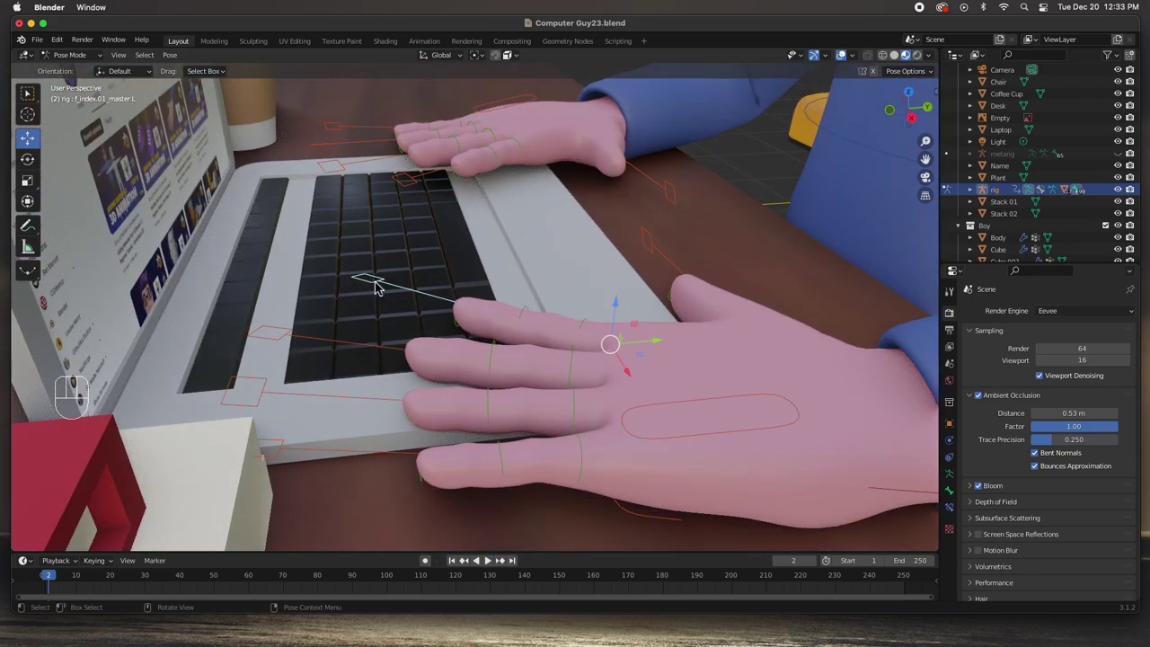
key(s)
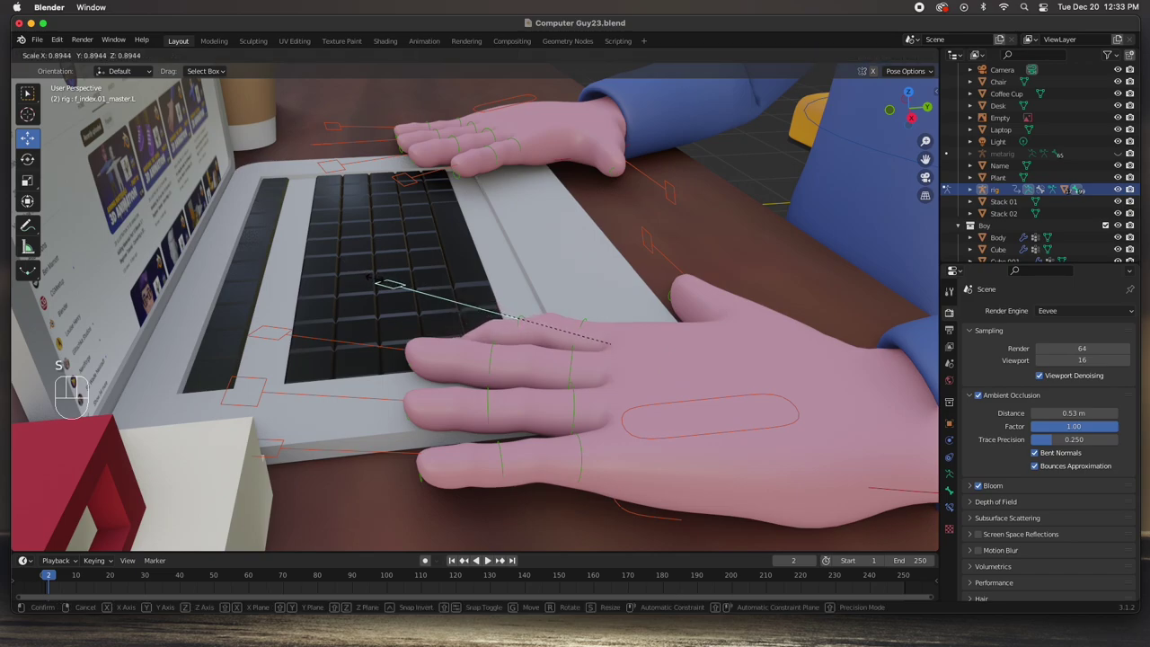
click(387, 288)
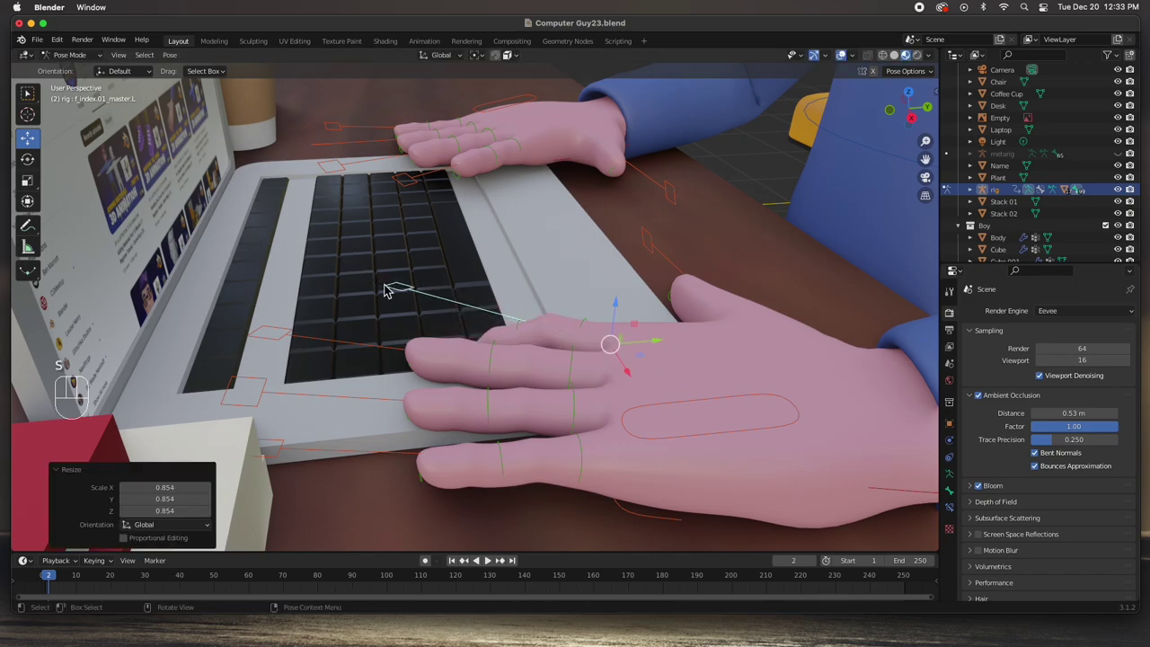
- Rotate the left index finger's master control freely by about -17.2° and -2.86°
click(27, 159)
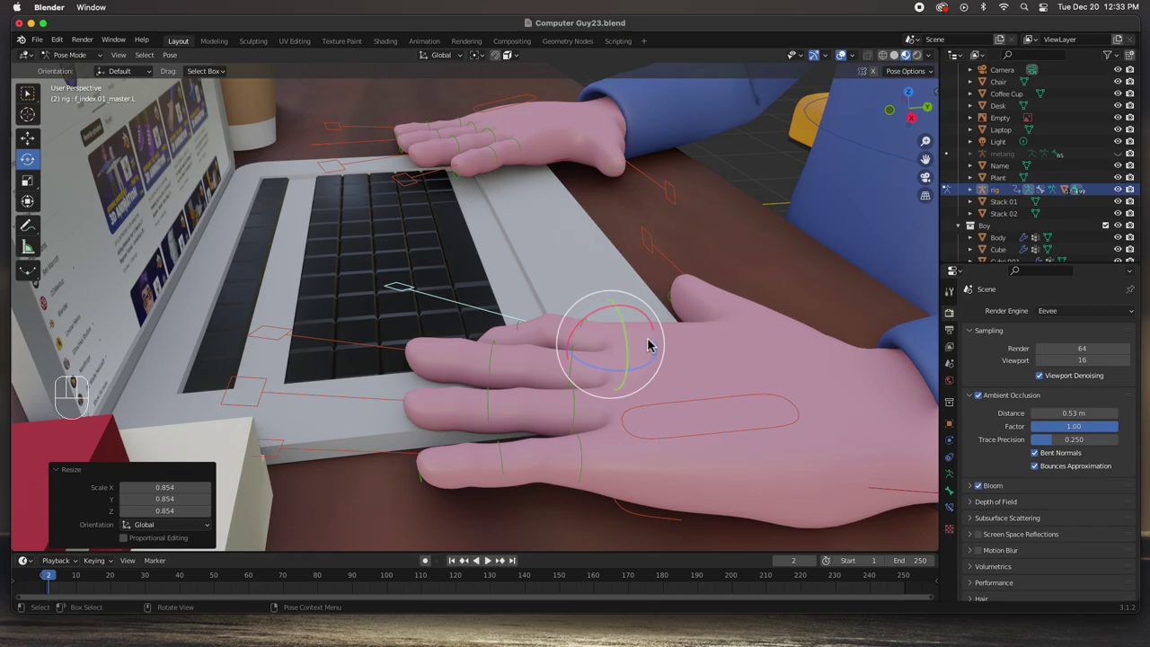
middle_drag(606, 333, 755, 331)
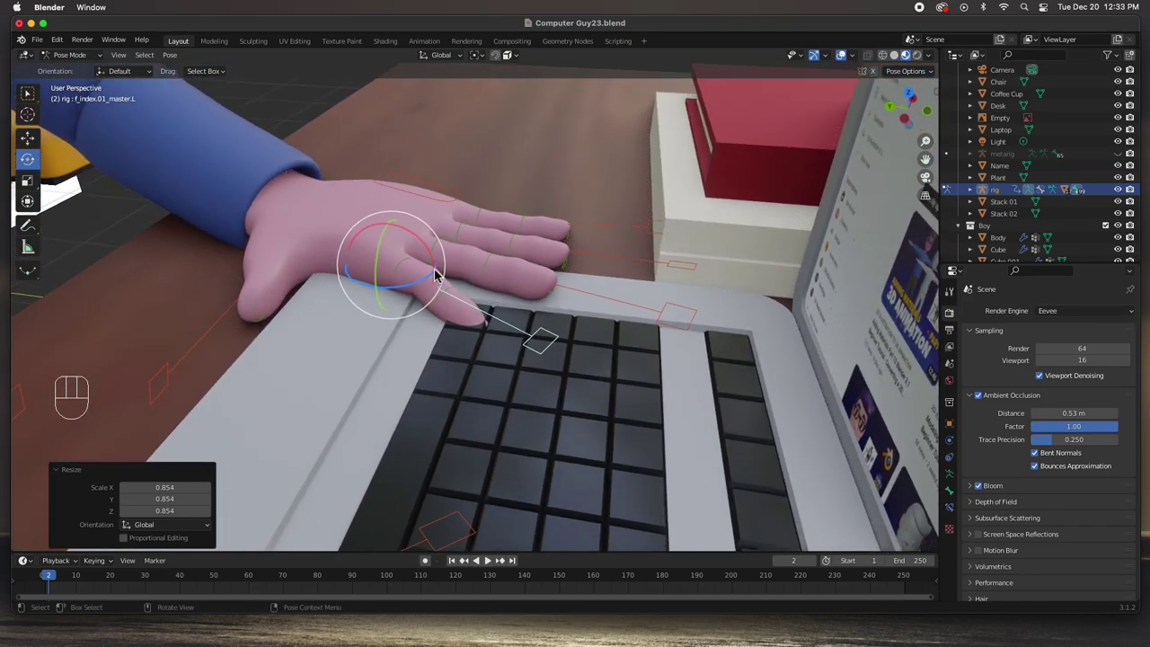
drag(408, 257, 403, 237)
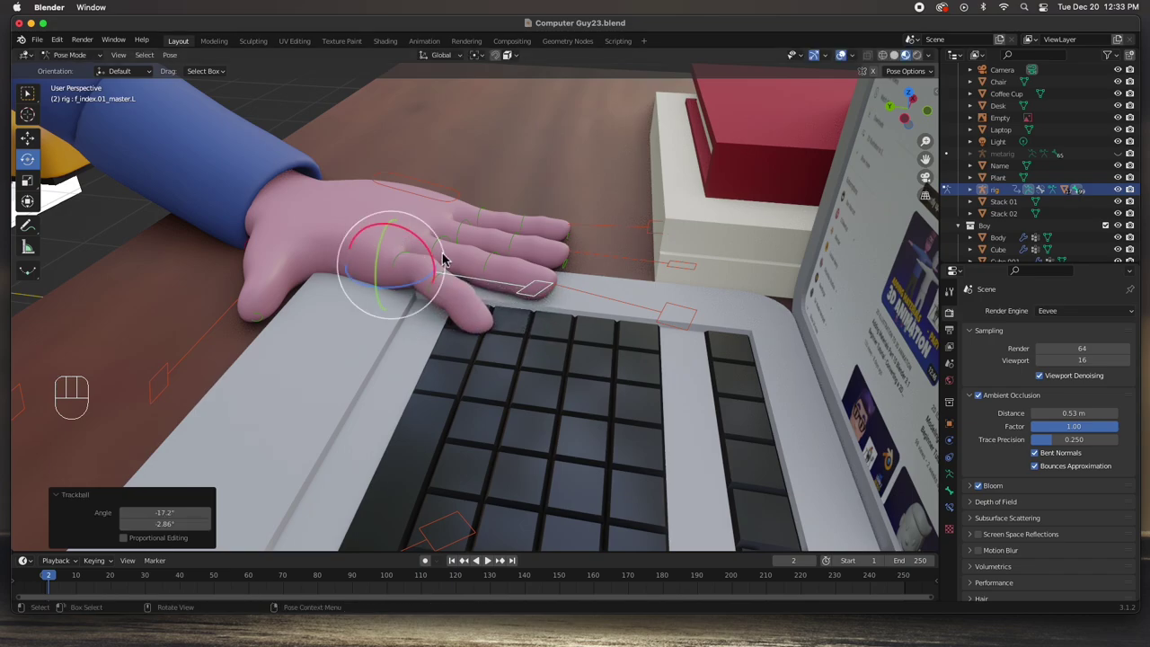
- Rotate the left hand IK control about 7.11° around X and raise it about 0.039 m
click(259, 241)
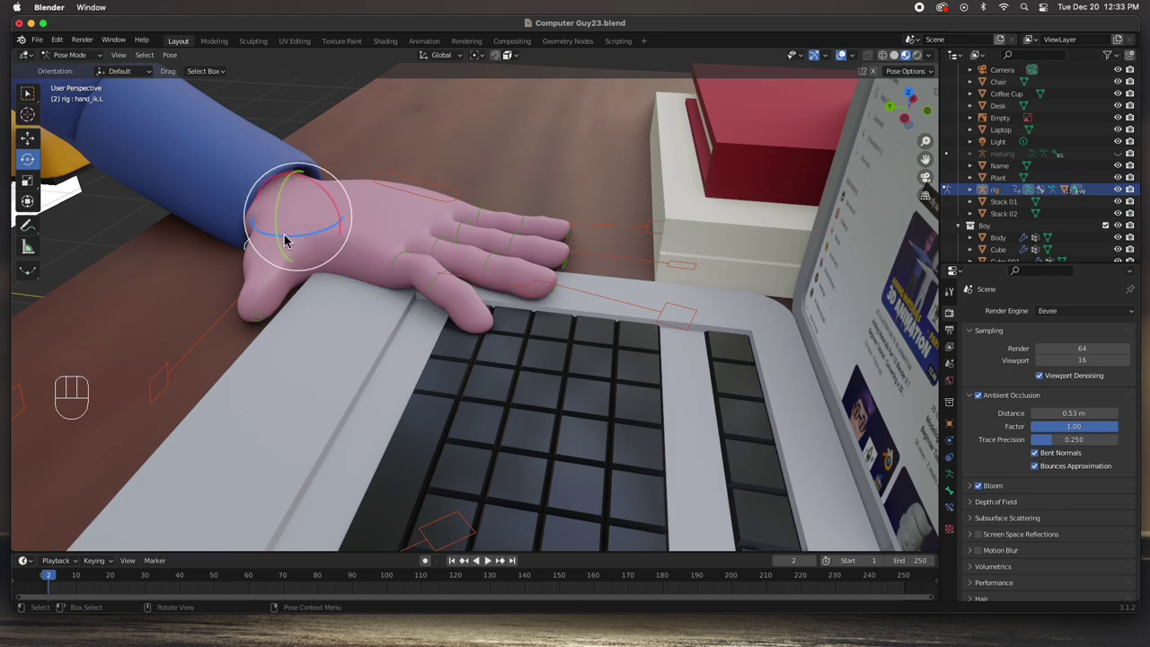
drag(329, 198, 325, 196)
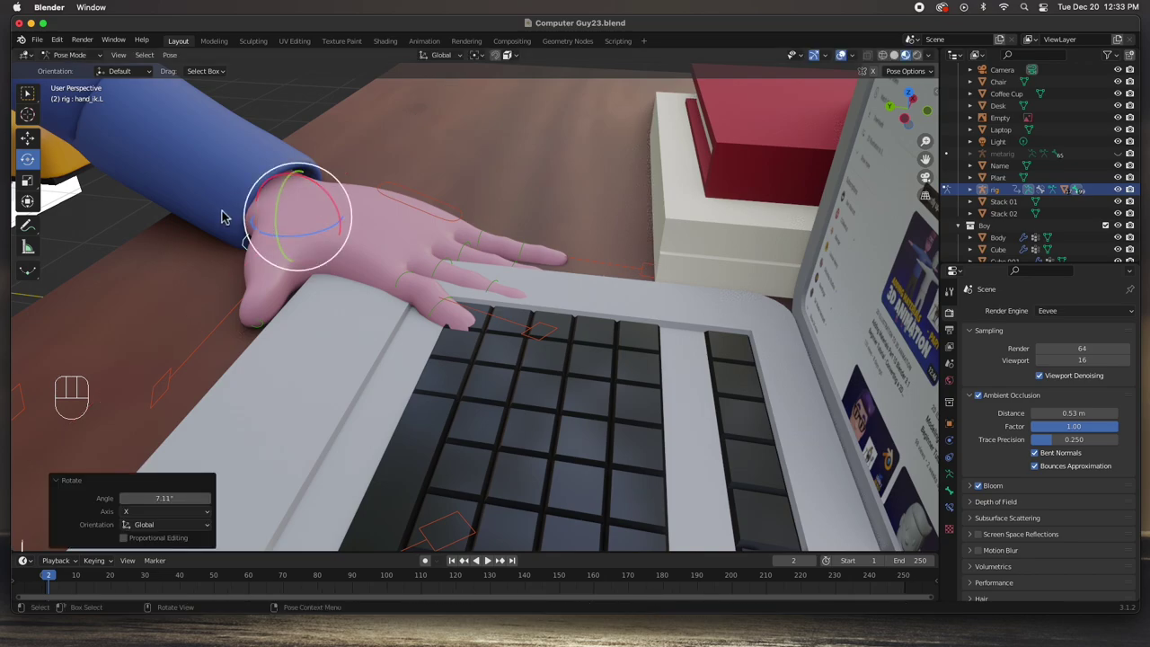
click(27, 138)
drag(287, 191, 294, 160)
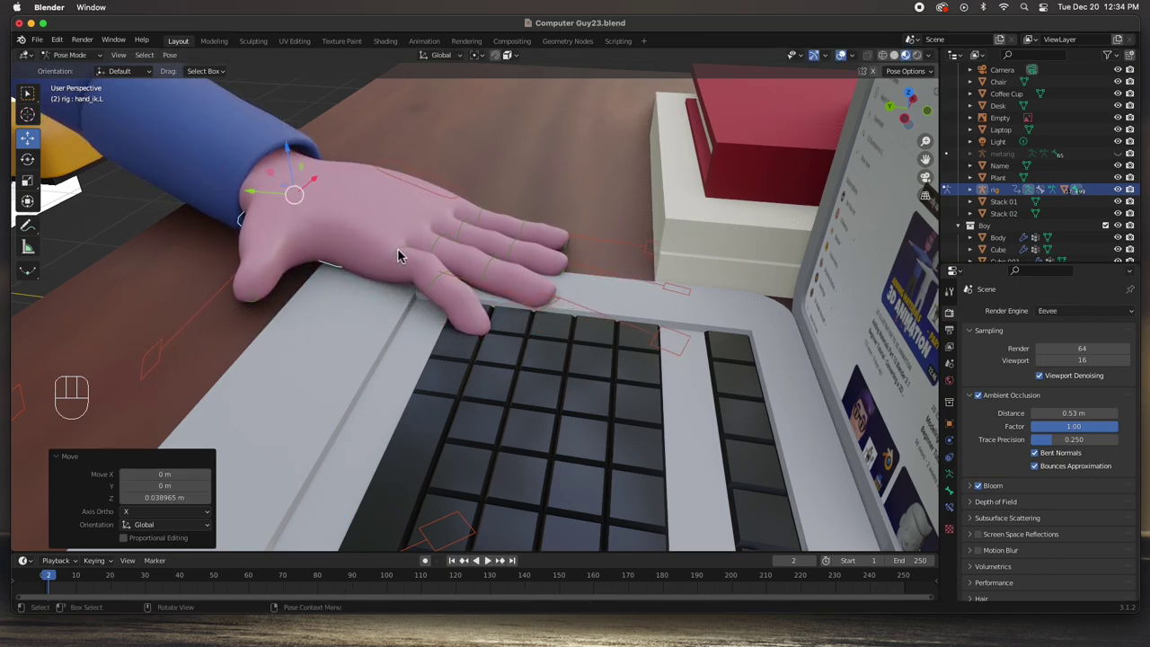
- Rotate the left index finger's master control about -0.96° in the current view
click(511, 299)
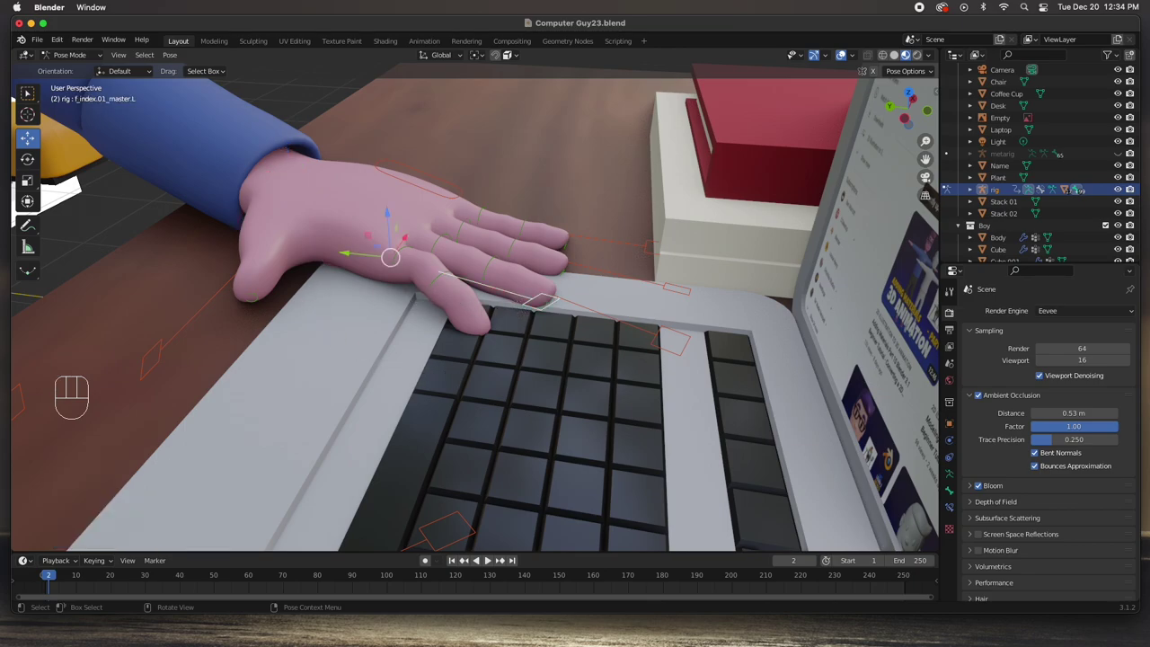
key(r)
click(446, 365)
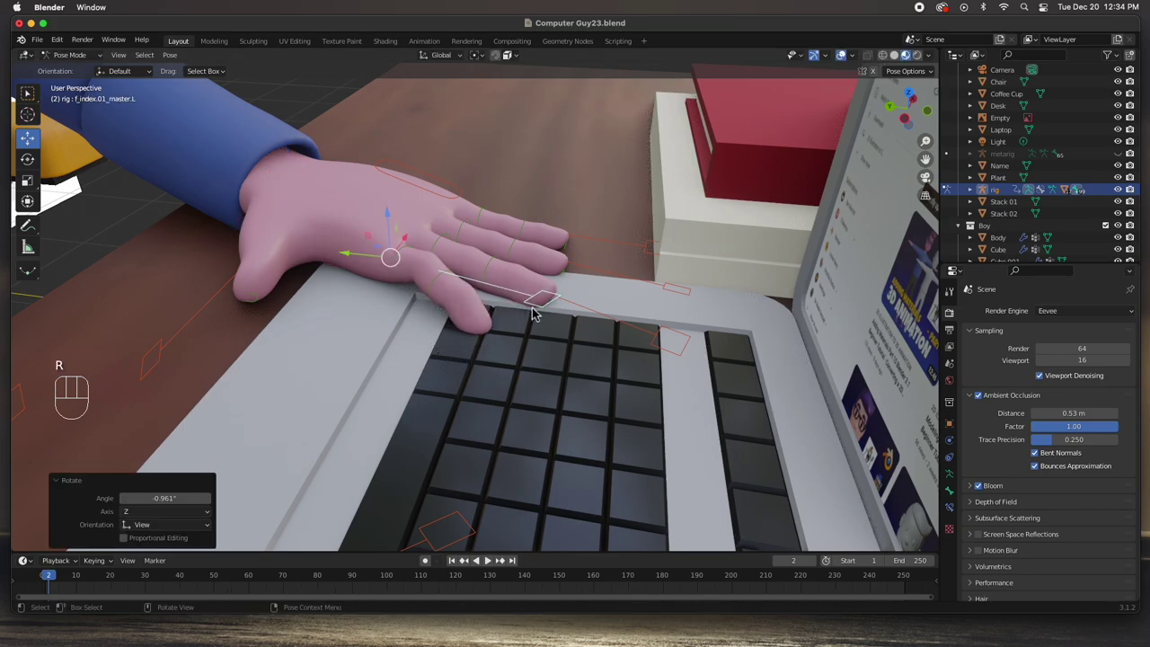
- Curl the left middle finger by scaling its master control to about 0.858, and rotate it freely by about -15.5° and -2.86°
click(655, 338)
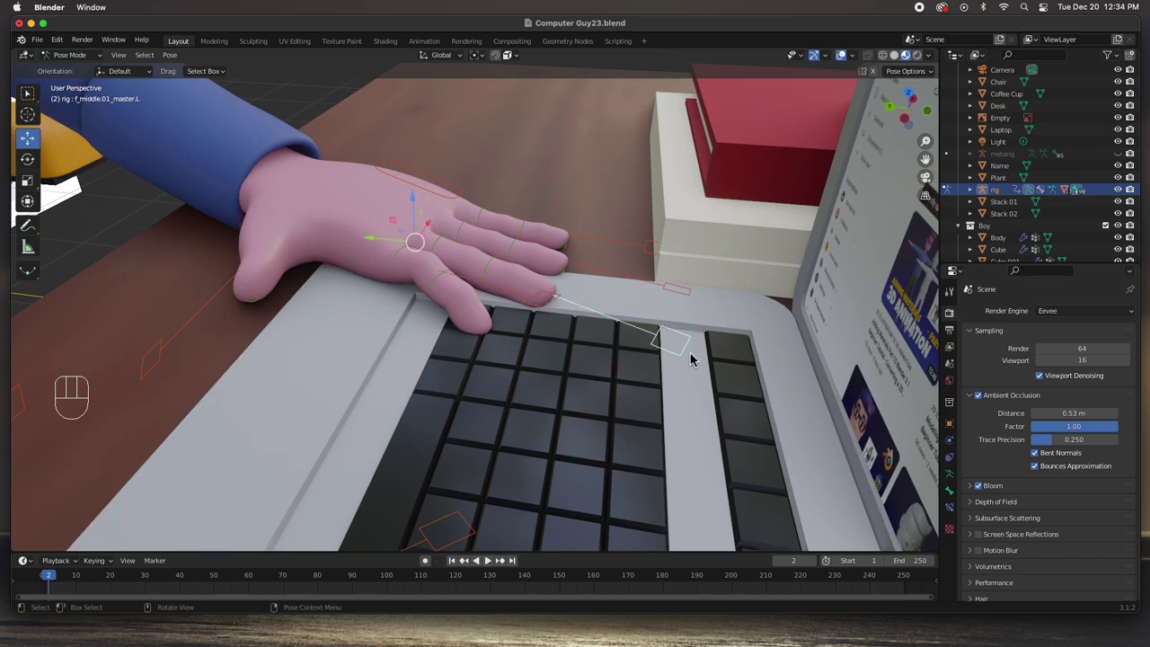
key(s)
click(647, 353)
middle_drag(649, 354, 102, 205)
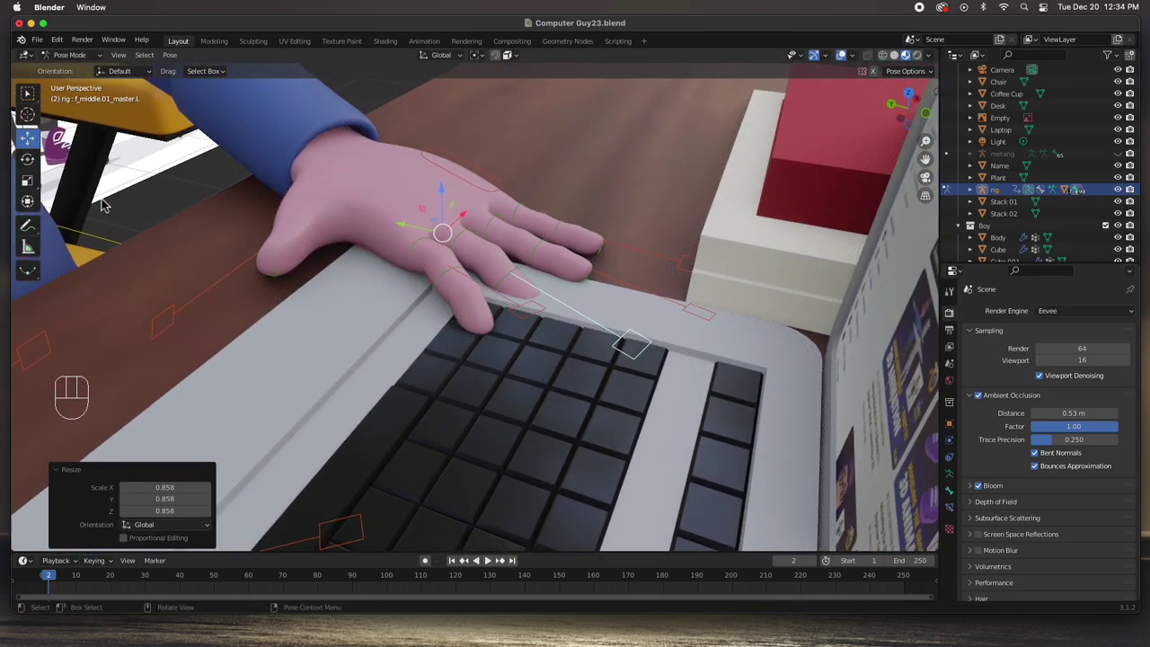
click(27, 160)
middle_drag(468, 233, 437, 261)
mouse_move(490, 205)
mouse_down()
mouse_move(495, 180)
mouse_move(488, 198)
mouse_up()
middle_drag(488, 198, 576, 204)
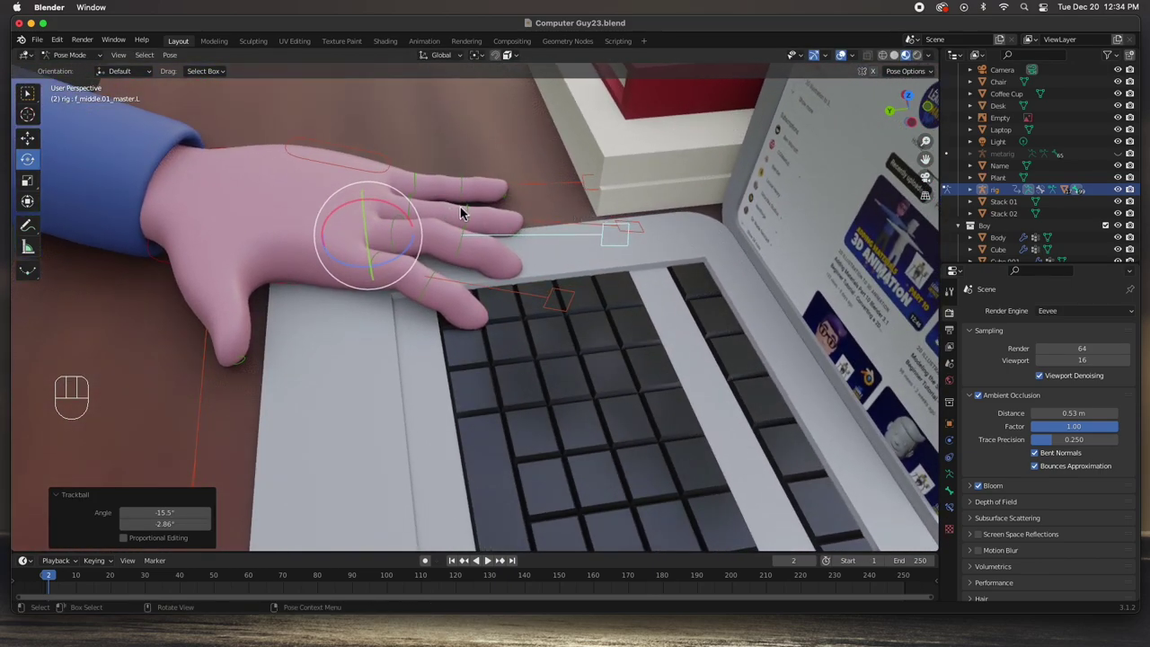
- Curl the left ring finger by scaling down its master control, and rotate it freely, finishing with about -5.73° and -1.15°
click(566, 230)
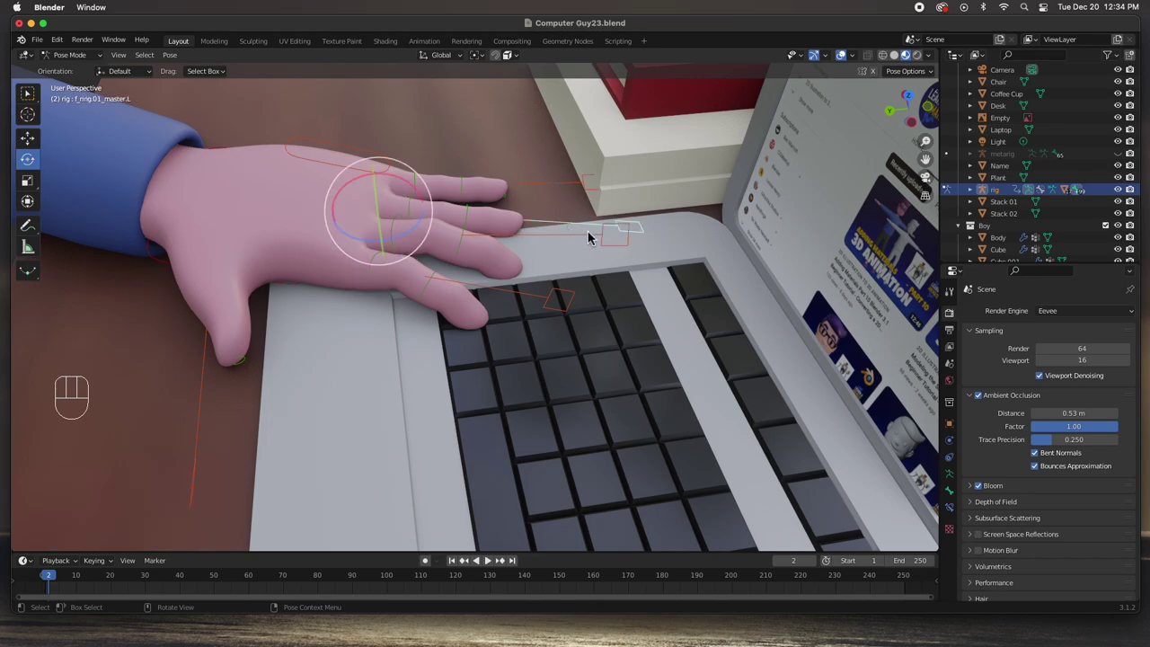
key(s)
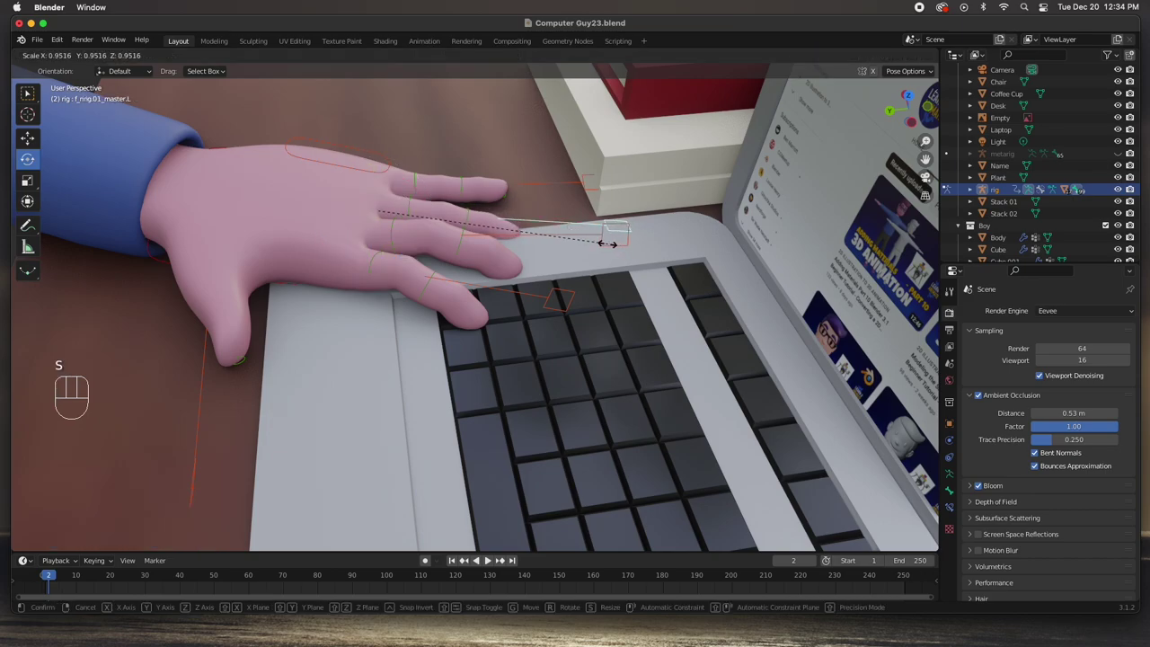
click(477, 218)
drag(398, 199, 401, 180)
middle_drag(475, 241, 385, 257)
drag(552, 185, 549, 168)
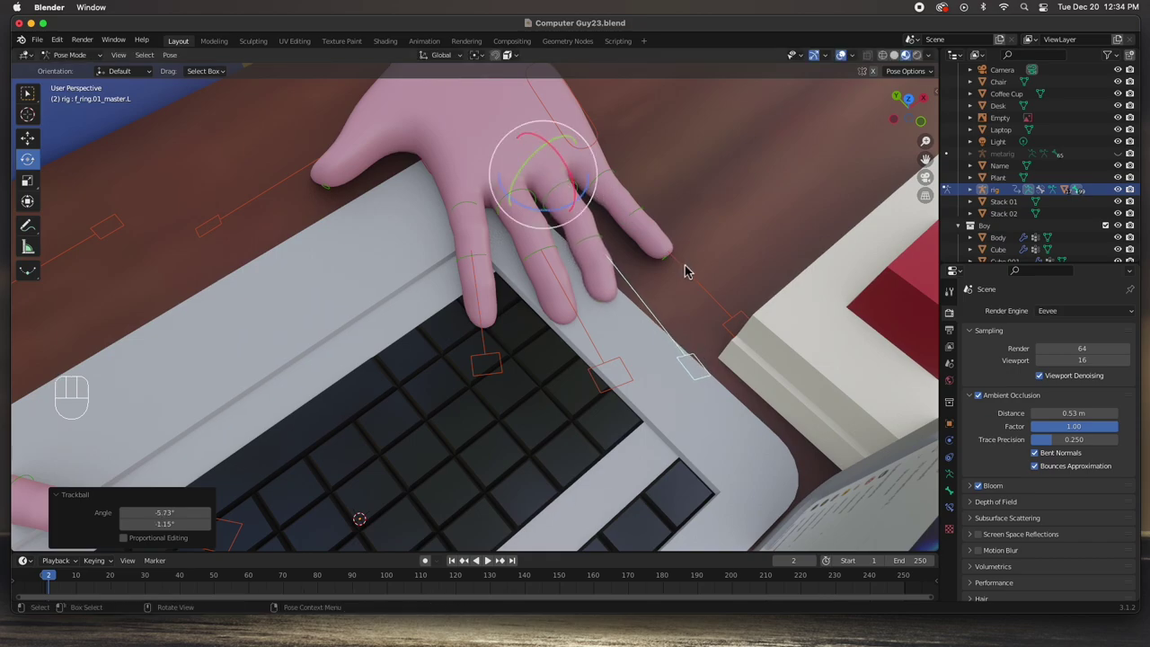
- Curl the left pinky by scaling its master control to about 0.853, and rotate it freely by about -9.17° and -1.72°
click(702, 288)
key(s)
click(614, 199)
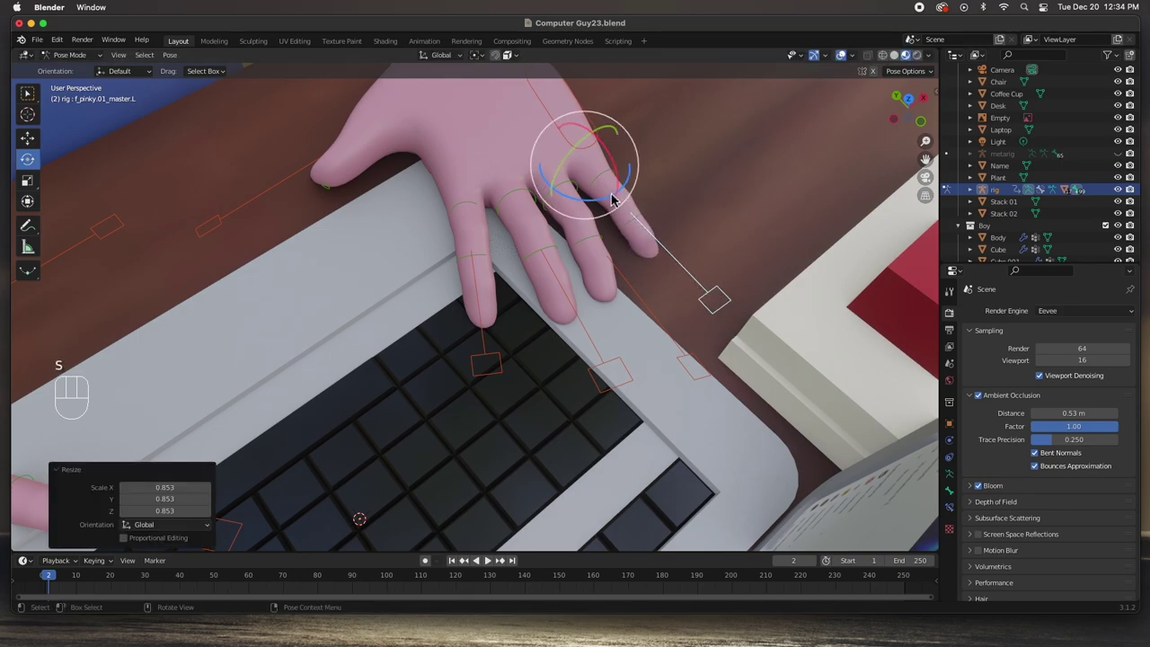
drag(585, 173, 586, 153)
middle_drag(586, 153, 493, 210)
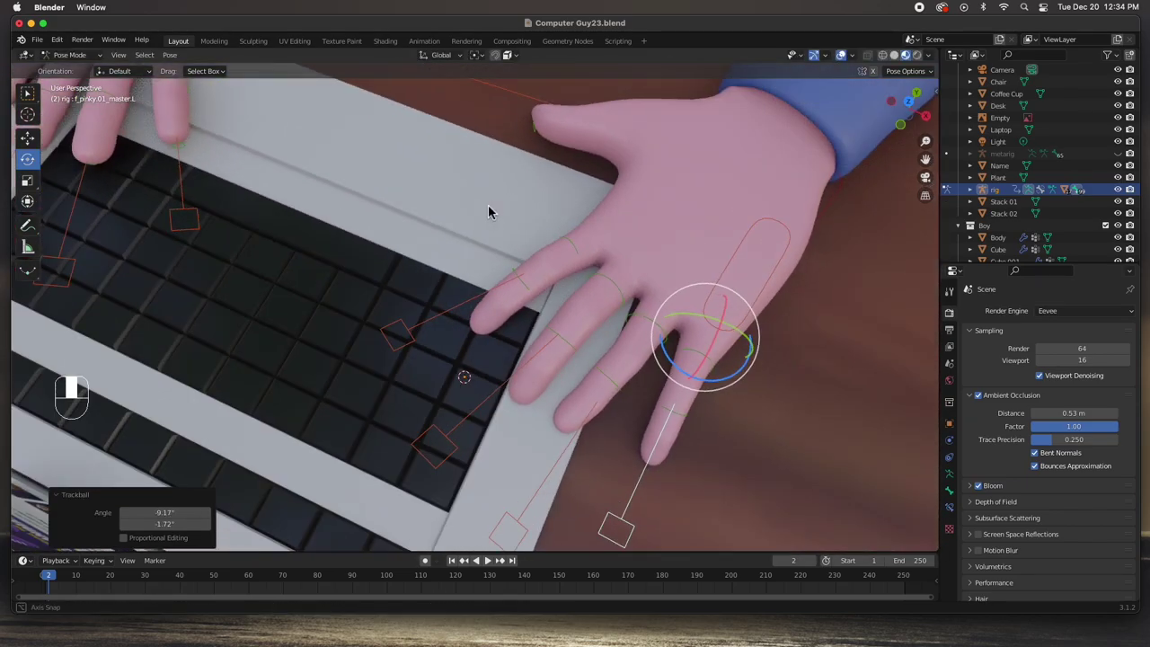
- Rotate the left pinky's master control about 2.18° around X and about -10.6° around Z
middle_drag(558, 306, 473, 210)
mouse_move(488, 294)
mouse_down()
mouse_move(481, 312)
mouse_move(493, 312)
mouse_move(478, 299)
mouse_up()
middle_drag(478, 299, 722, 376)
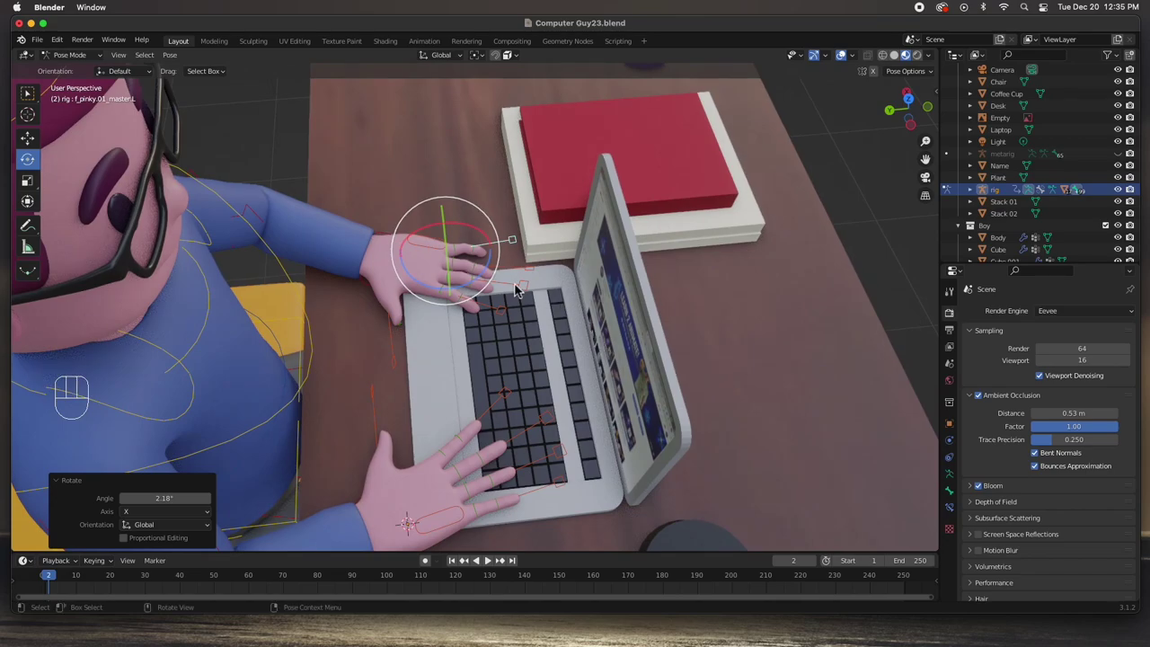
middle_drag(515, 290, 515, 321)
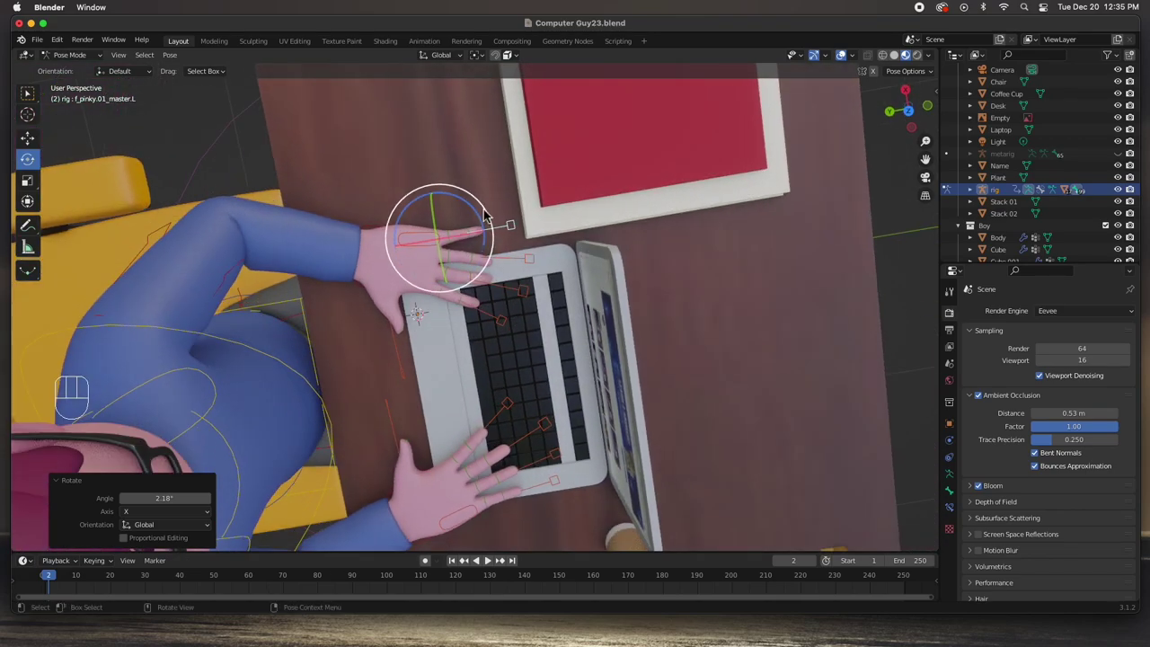
drag(473, 208, 473, 211)
- Rotate the right hand IK control about 4.84° around X and raise it about 0.013 m
middle_drag(477, 319, 351, 420)
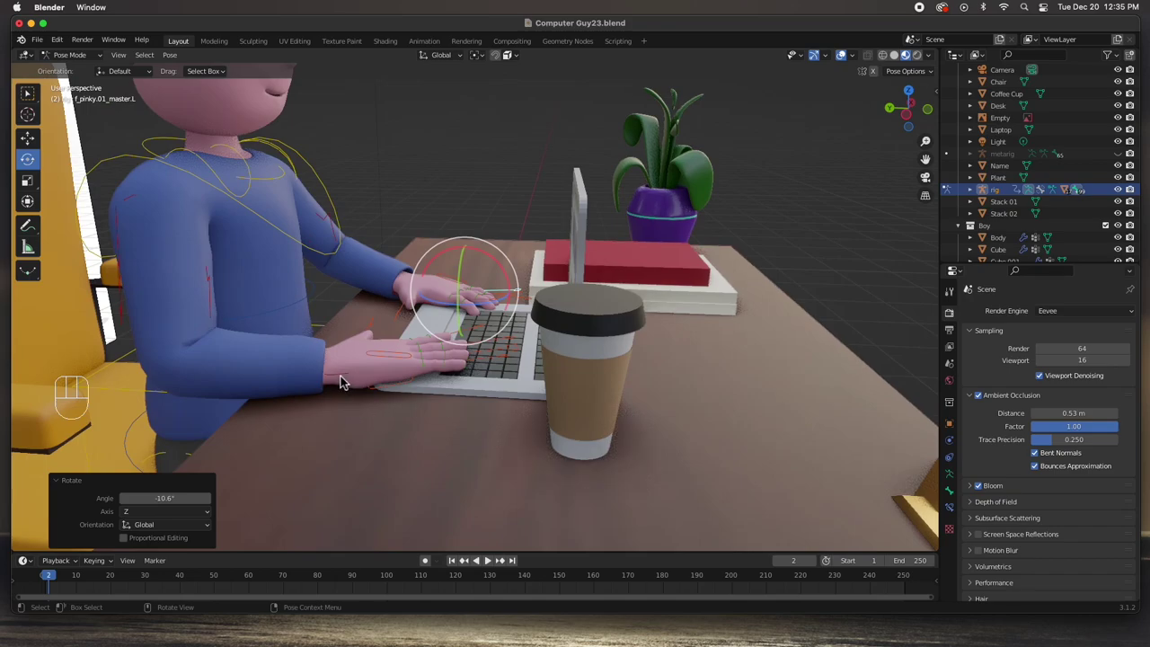
click(339, 380)
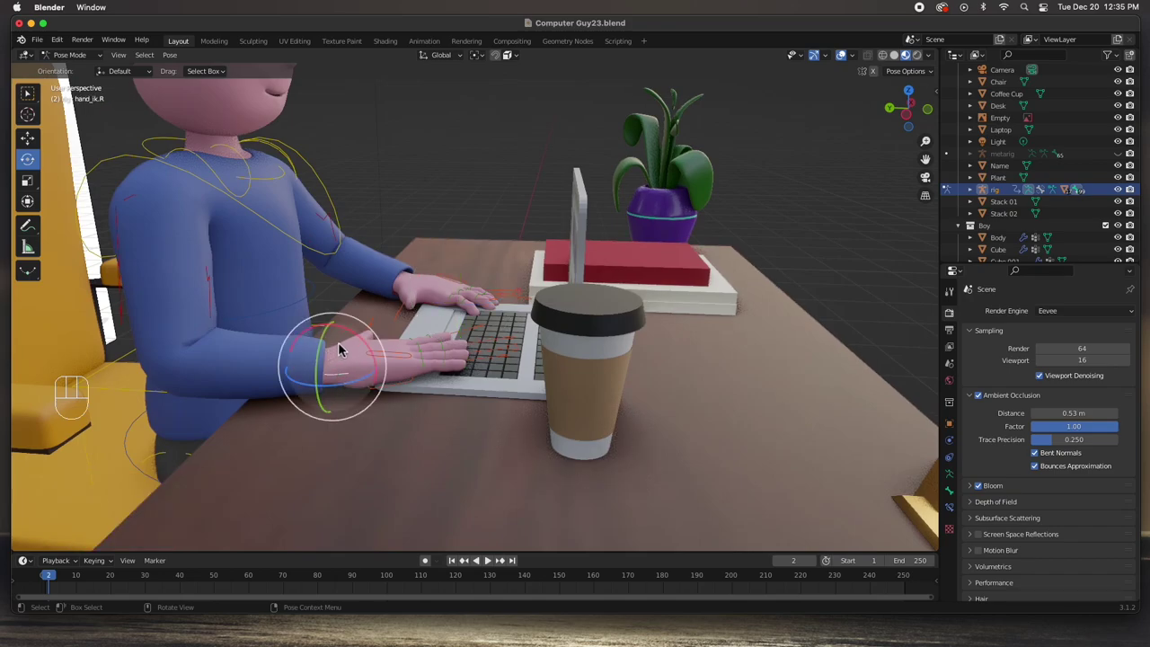
drag(353, 339, 358, 339)
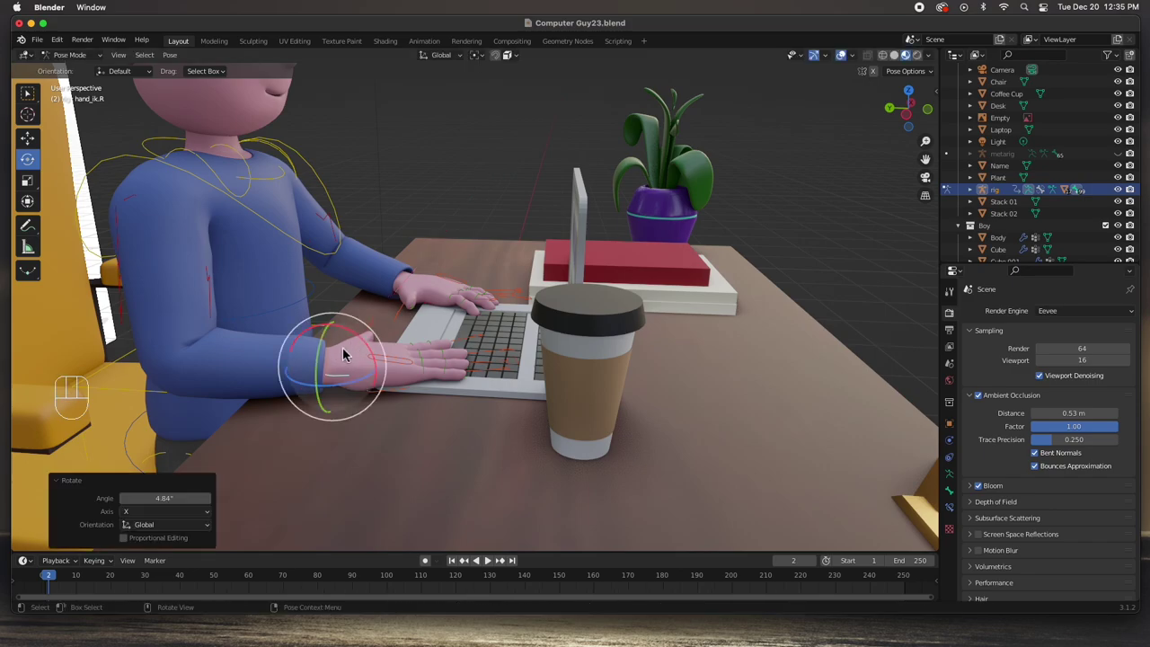
click(28, 138)
drag(329, 338, 334, 332)
- Curl the right index finger by scaling its master control to about 0.848, and rotate it freely by about -10.9° and 1.15°
middle_drag(454, 375, 418, 391)
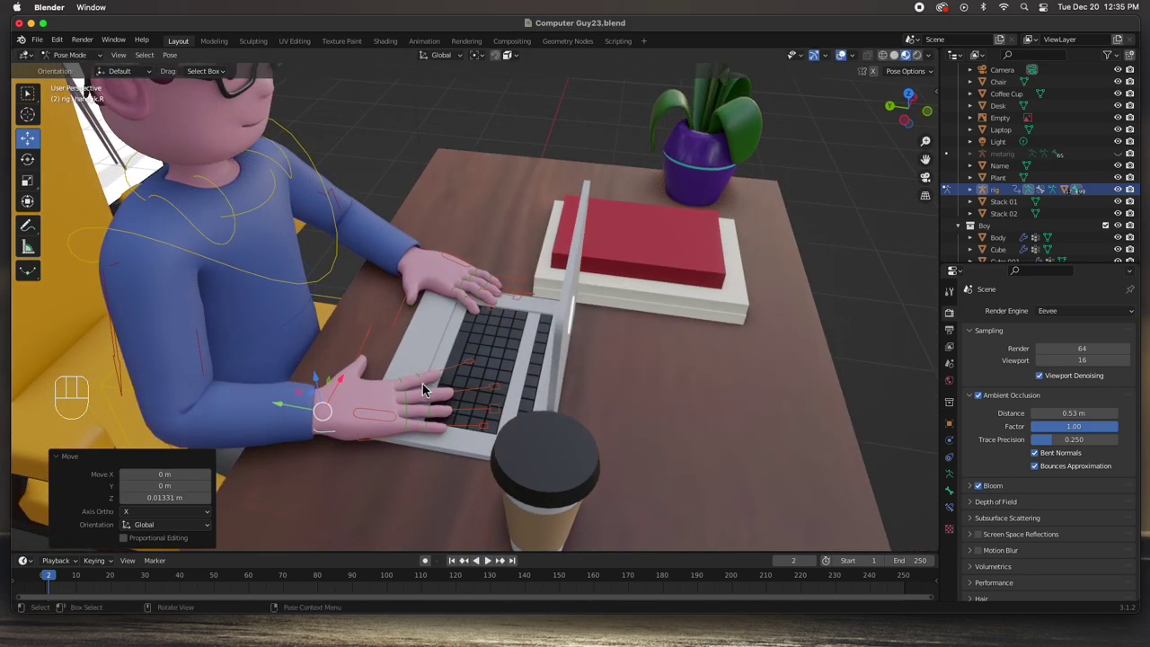
click(461, 366)
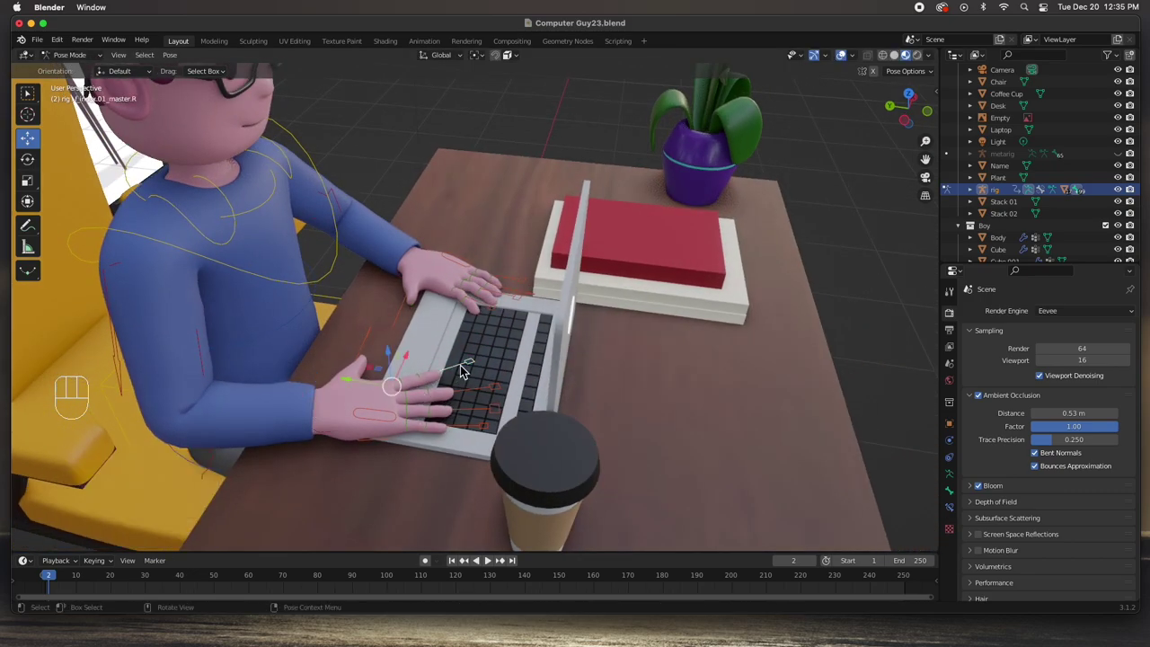
key(s)
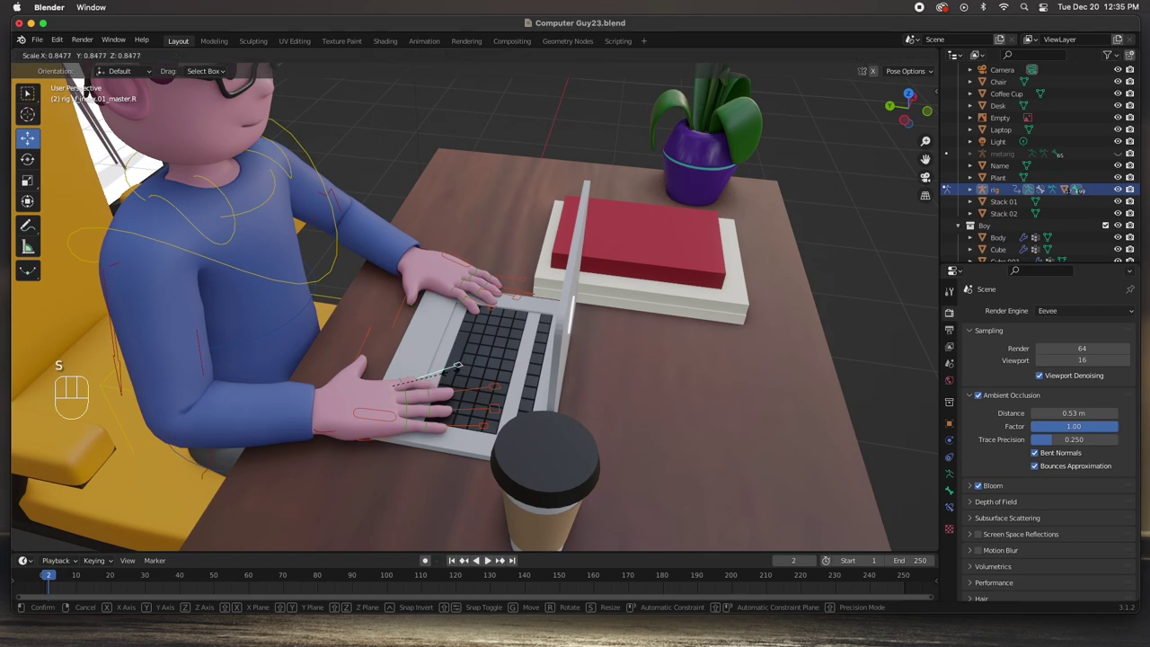
click(457, 367)
middle_drag(451, 389, 428, 358)
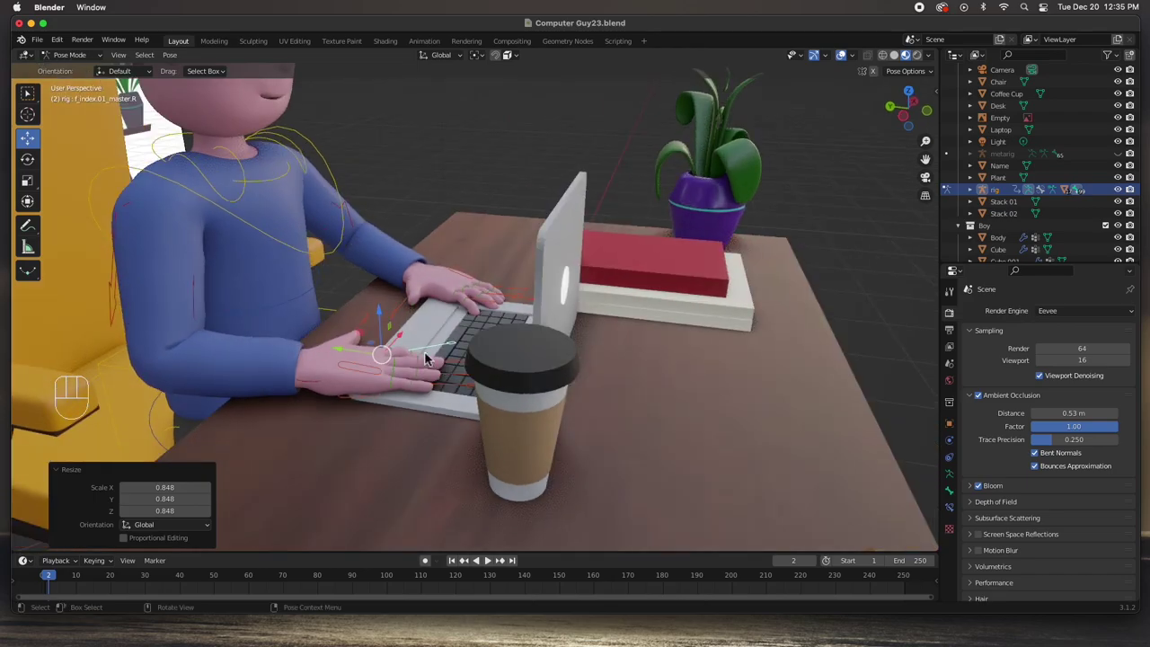
click(28, 159)
middle_drag(517, 430, 287, 422)
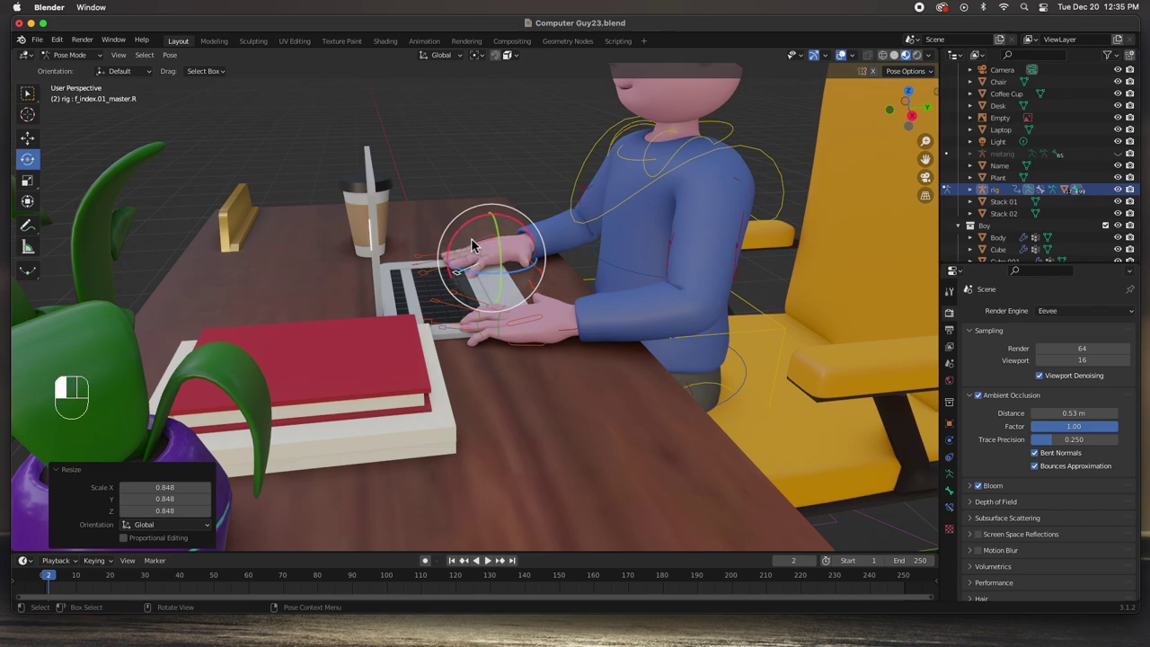
drag(474, 245, 476, 243)
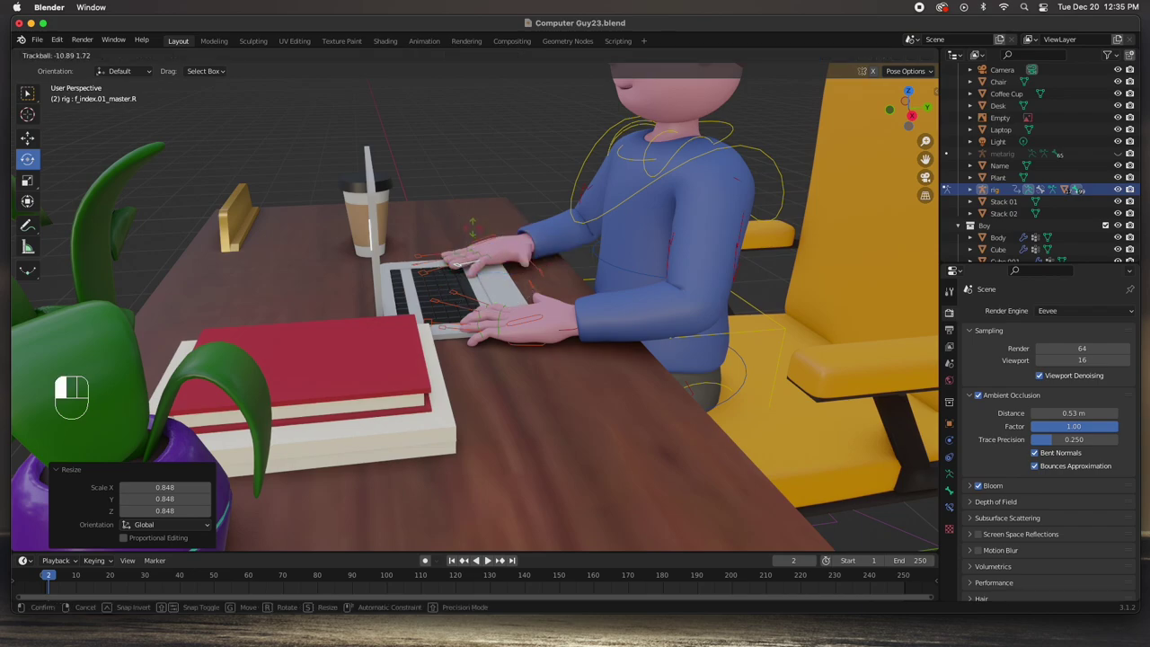
drag(434, 277, 434, 276)
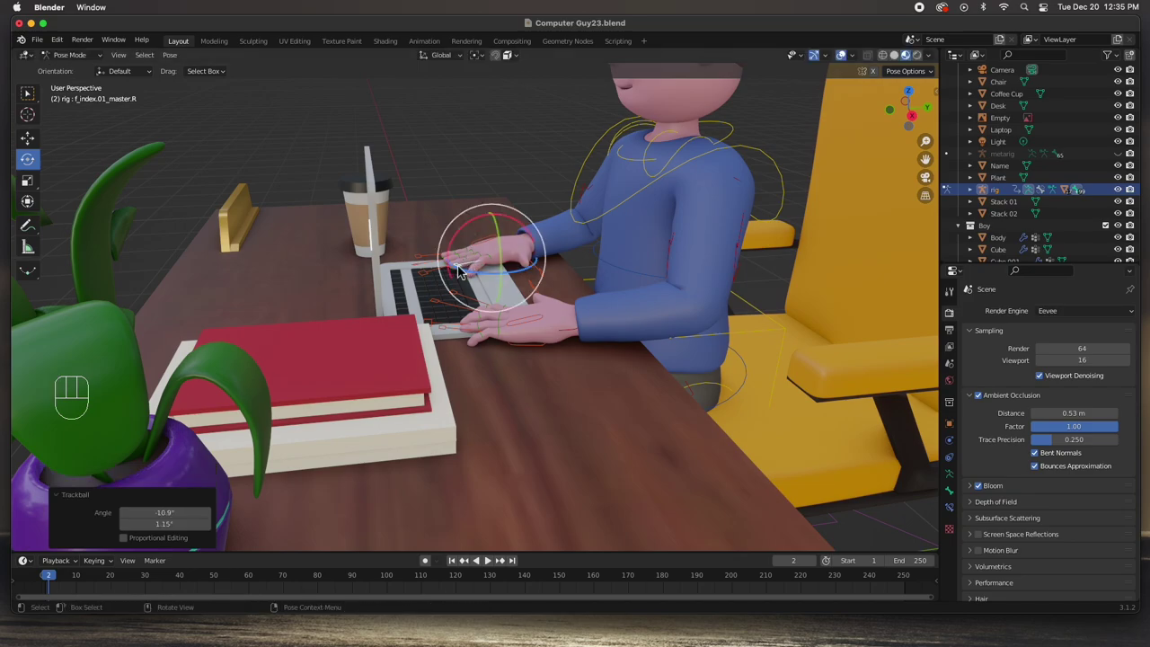
- Curl the right middle finger by scaling its master control to about 0.852, and rotate it freely by about -14.3° and 5.16°
click(444, 278)
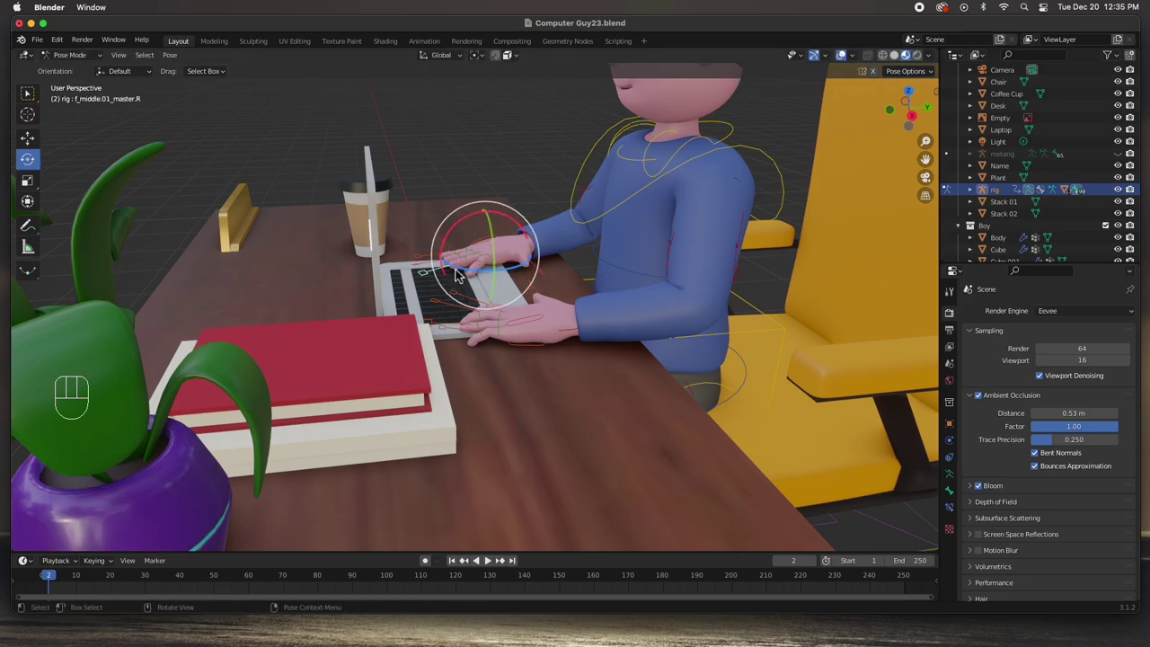
key(s)
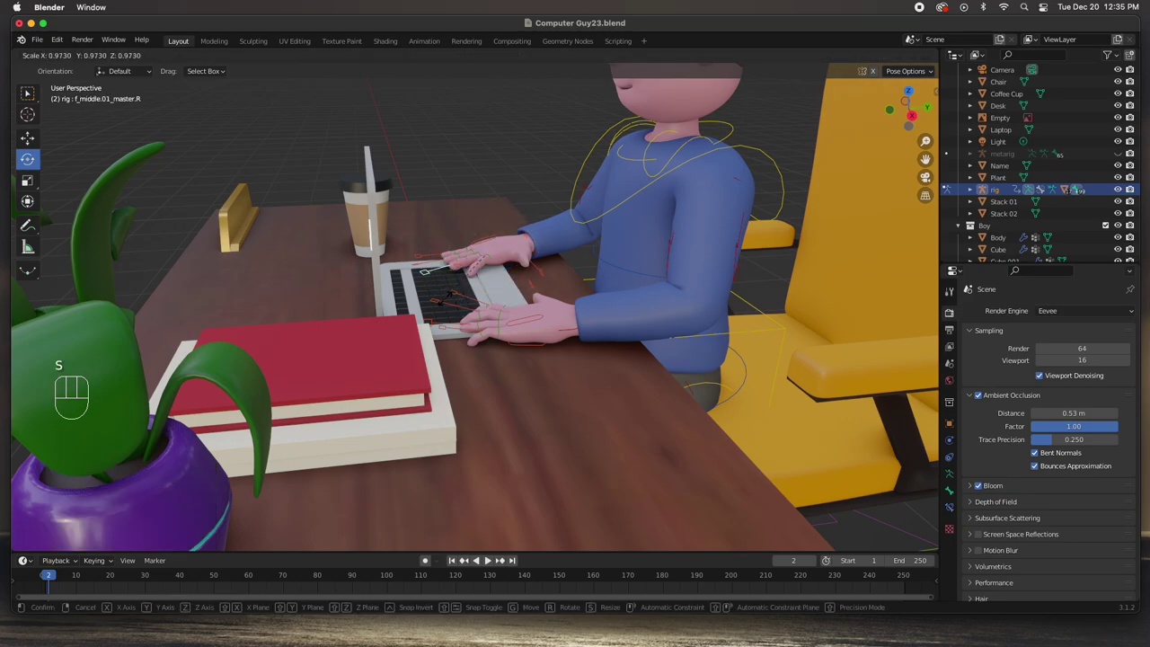
click(454, 301)
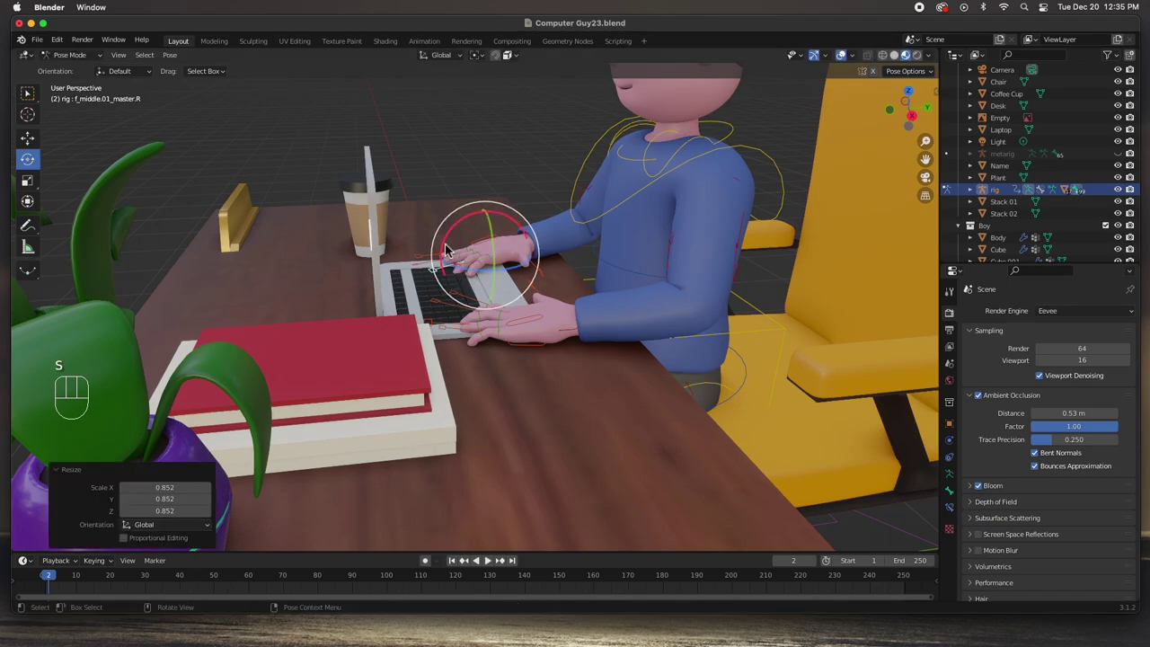
drag(458, 244, 461, 235)
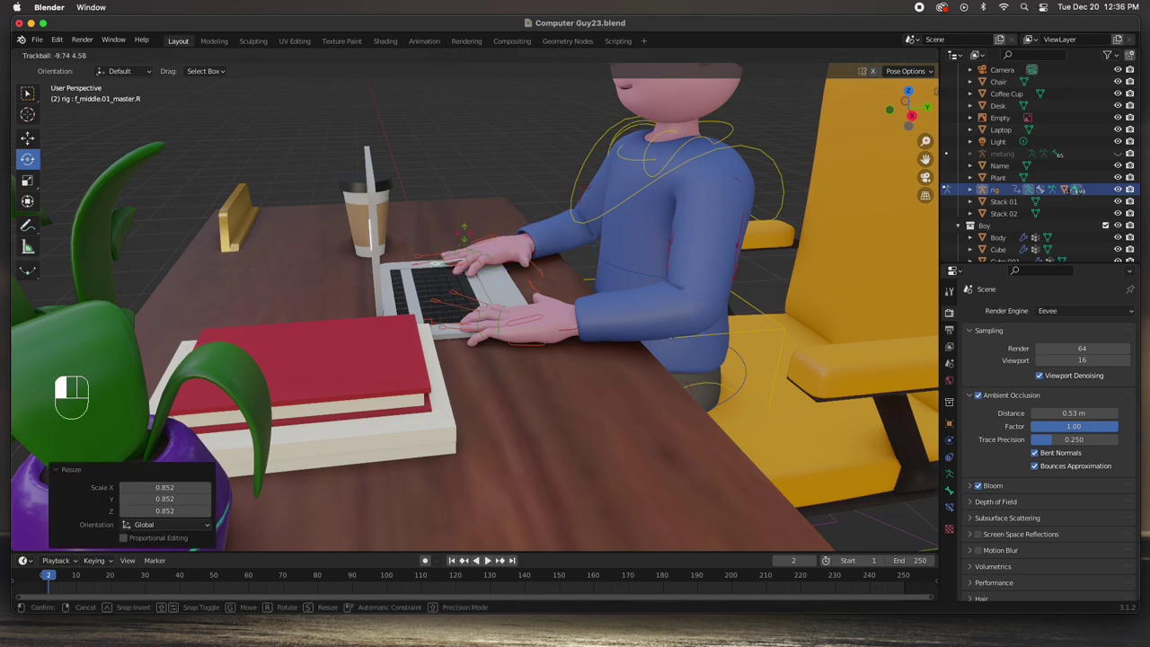
drag(441, 260, 424, 270)
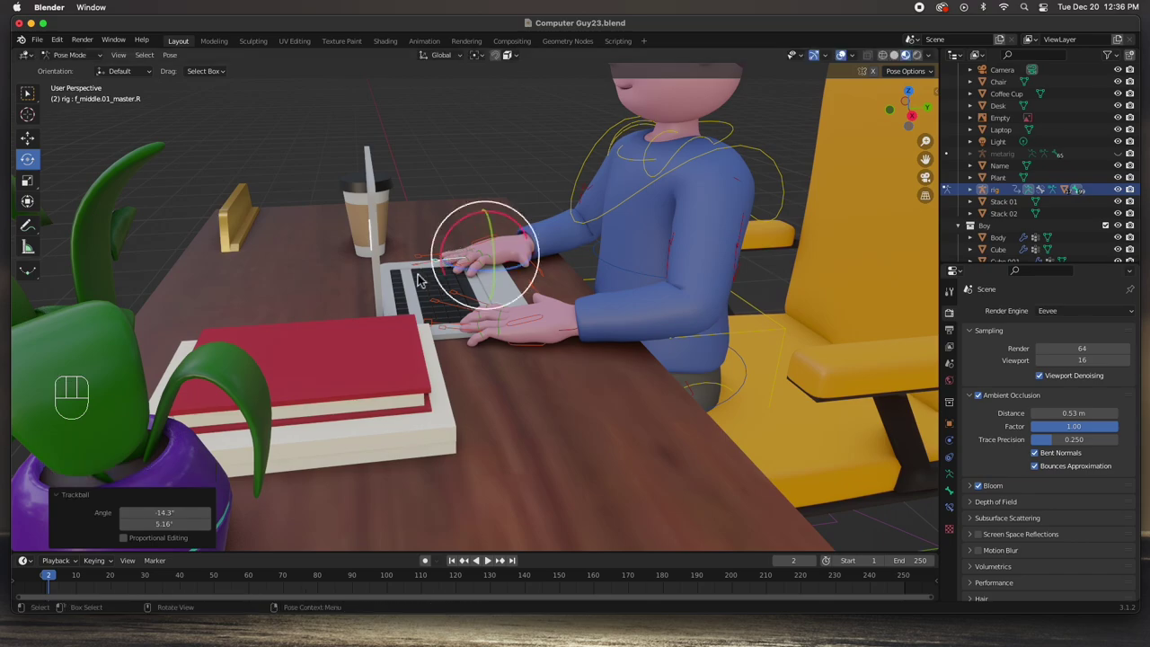
- Curl the right ring finger by scaling its master control to about 0.863, and rotate it about -5.49° around global X
click(418, 275)
key(s)
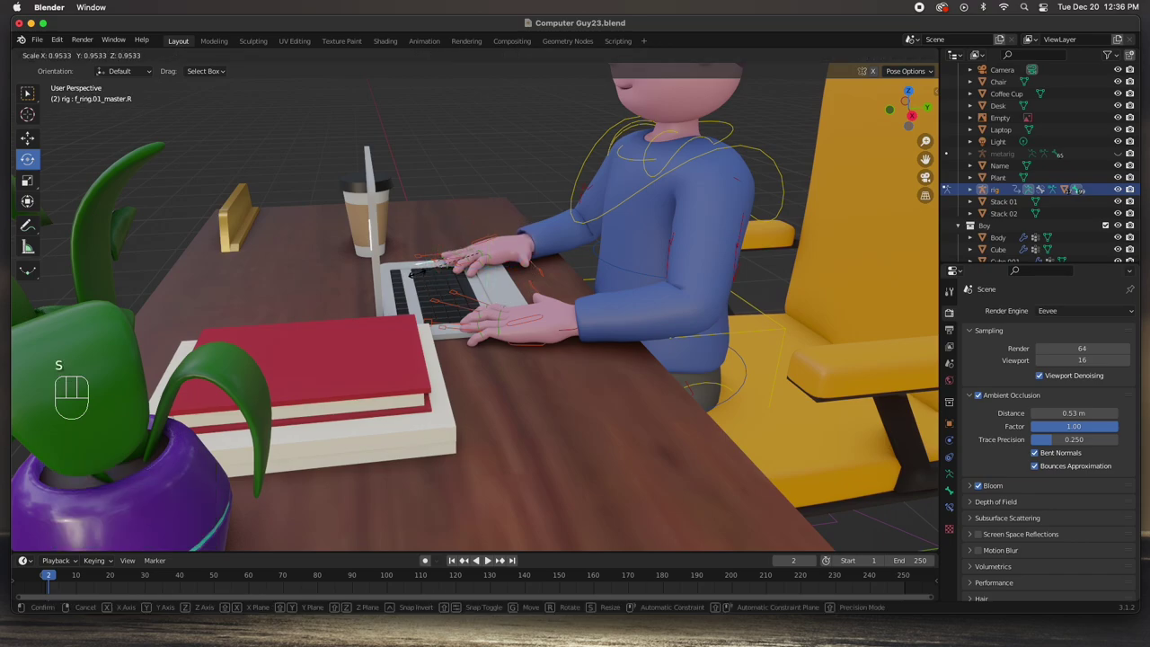
click(425, 276)
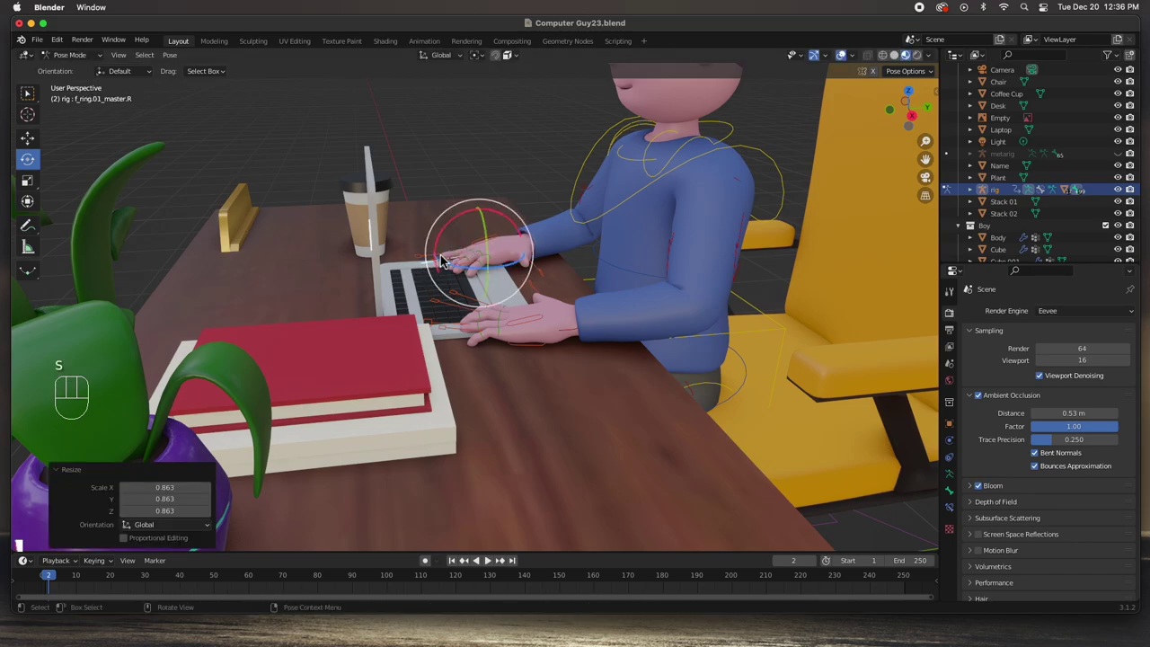
drag(444, 251, 443, 241)
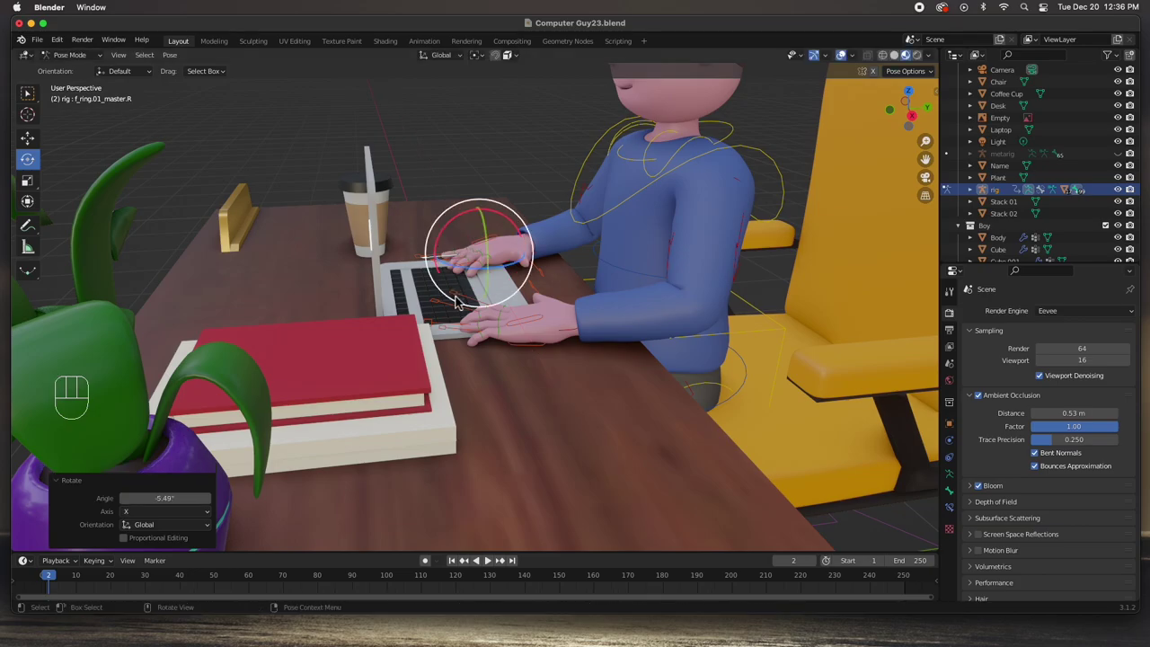
- Rotate the right middle finger's master control about 1.47° in the view plane, seen from the coffee cup side
scroll(454, 302, up, 4)
scroll(453, 302, up, 3)
middle_drag(462, 296, 718, 274)
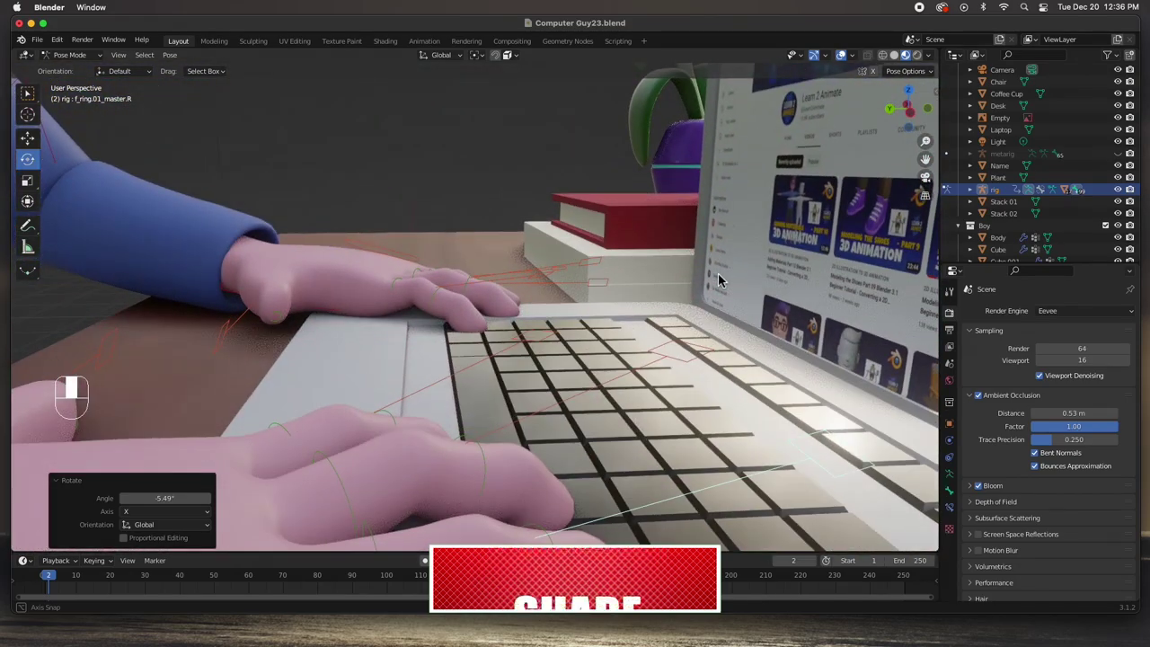
scroll(674, 307, down, 3)
middle_drag(593, 388, 511, 377)
click(516, 361)
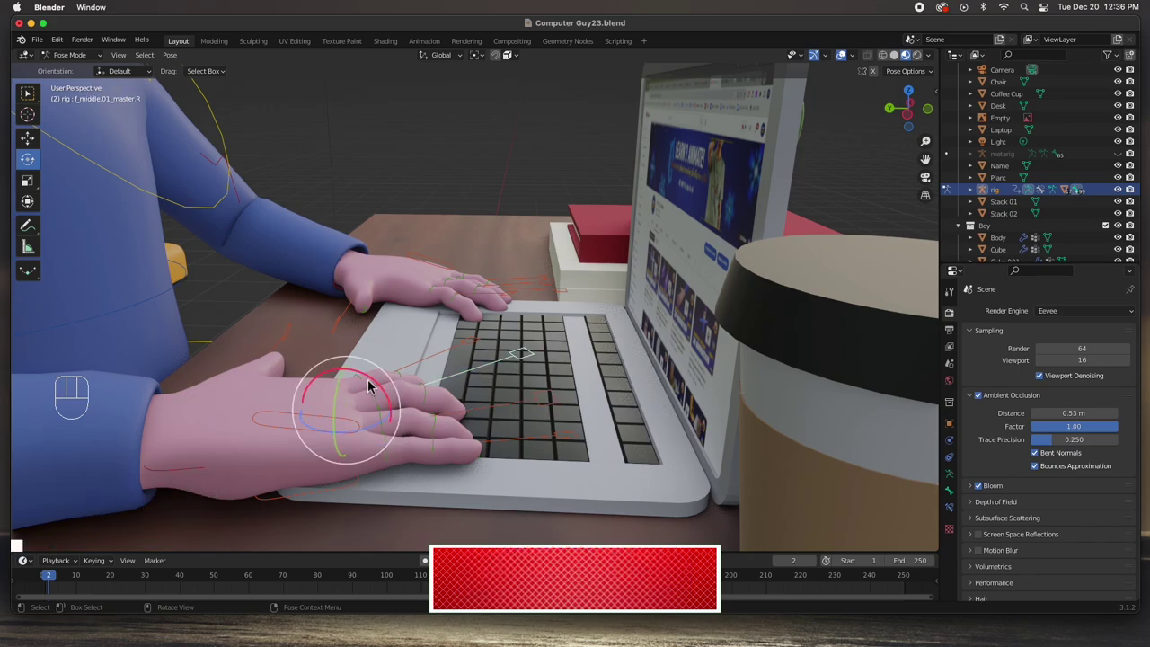
drag(388, 381, 392, 369)
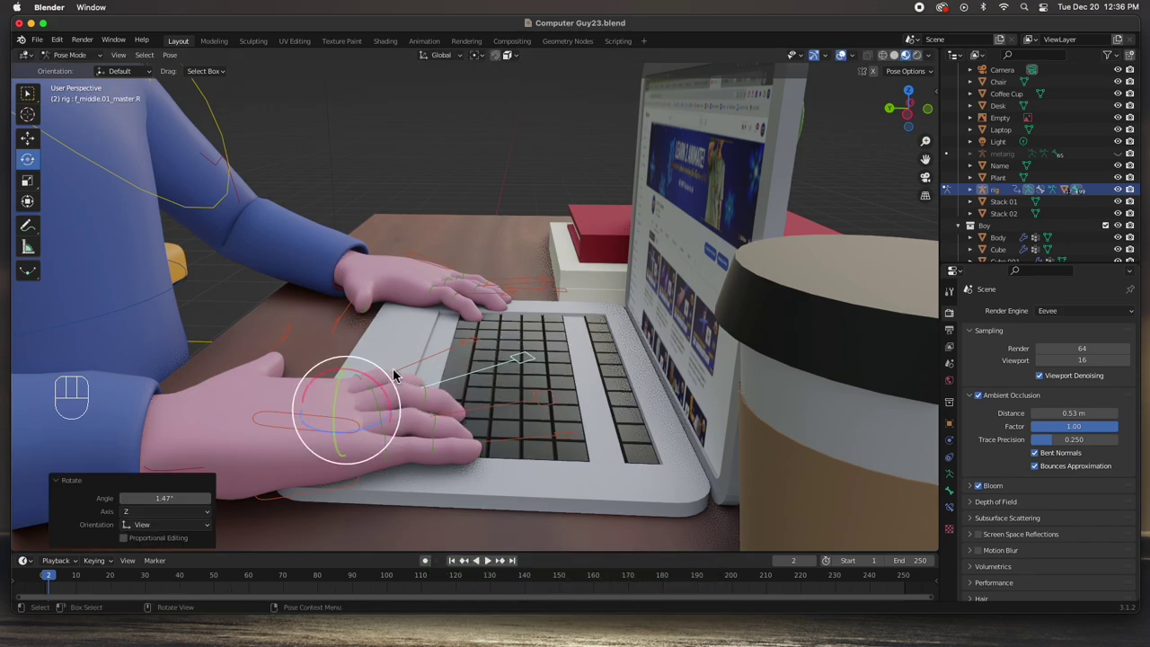
- Curl the right pinky by scaling its master control to about 0.815, rotating about -11.2° in the view plane and 5.8° around global Z
click(504, 446)
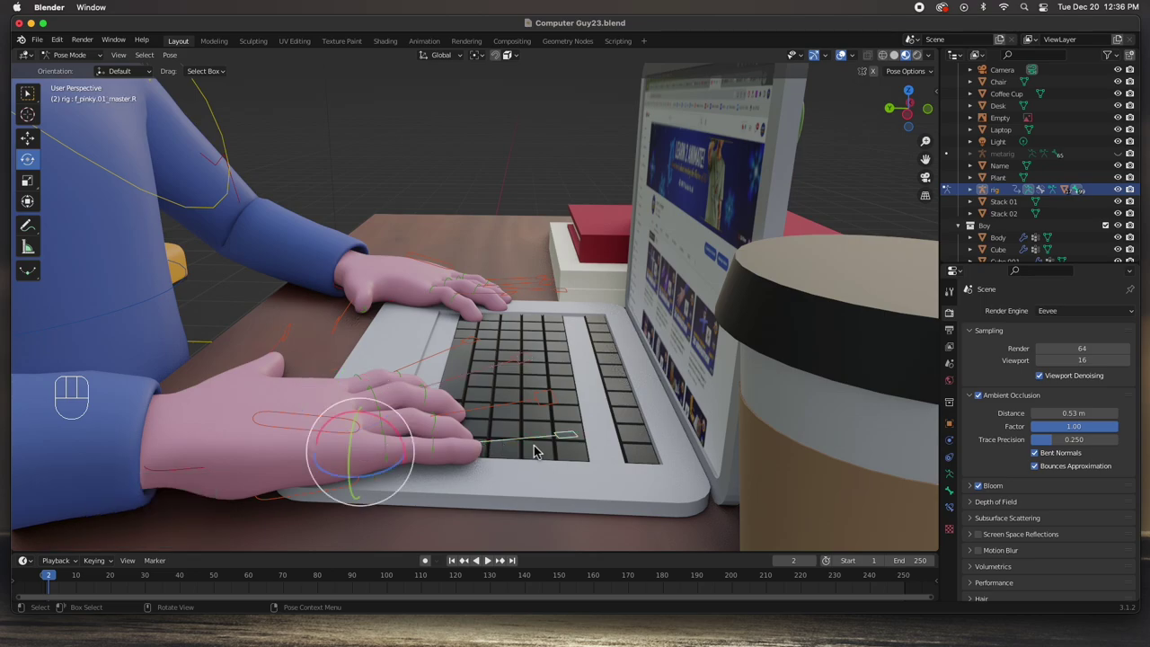
key(s)
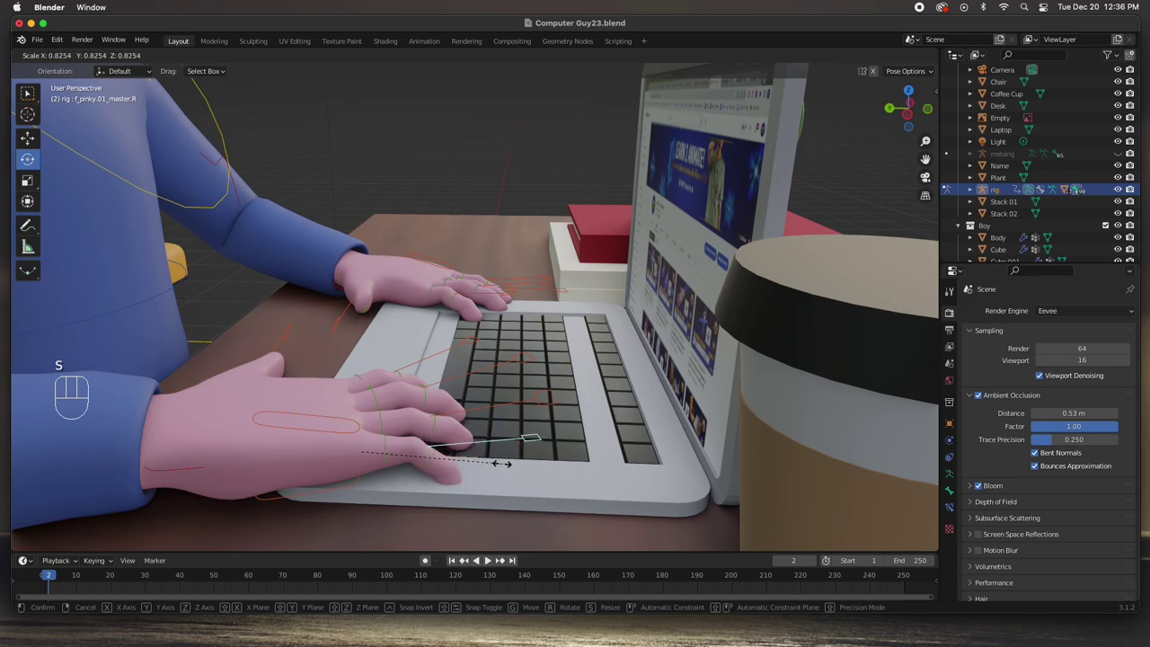
click(501, 469)
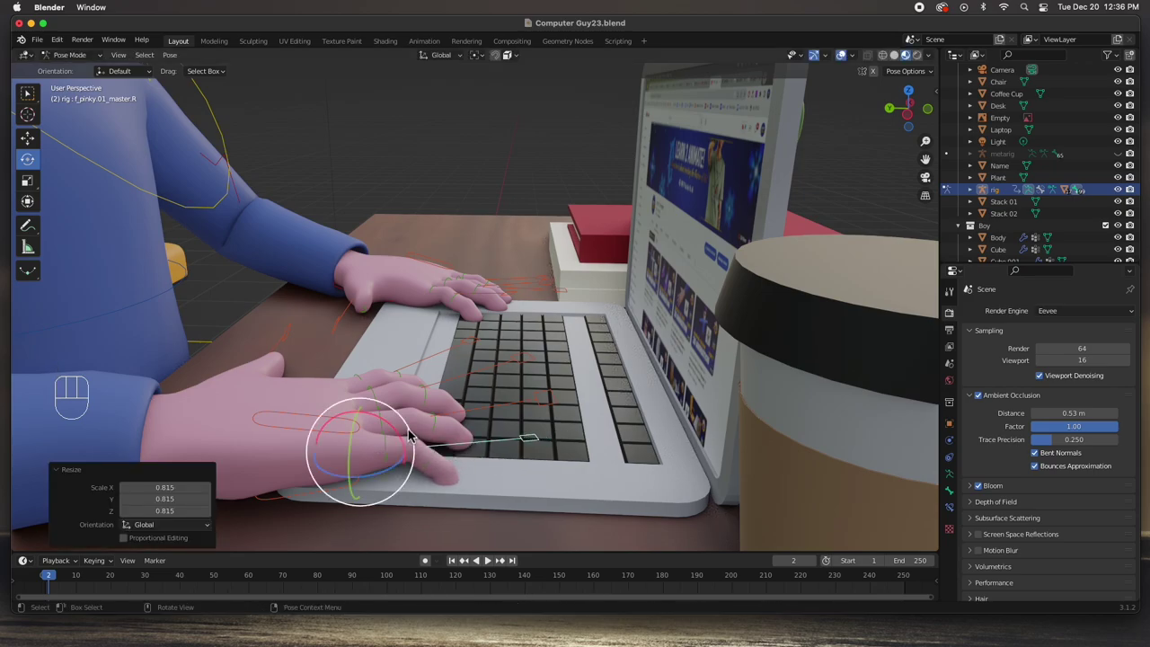
key(r)
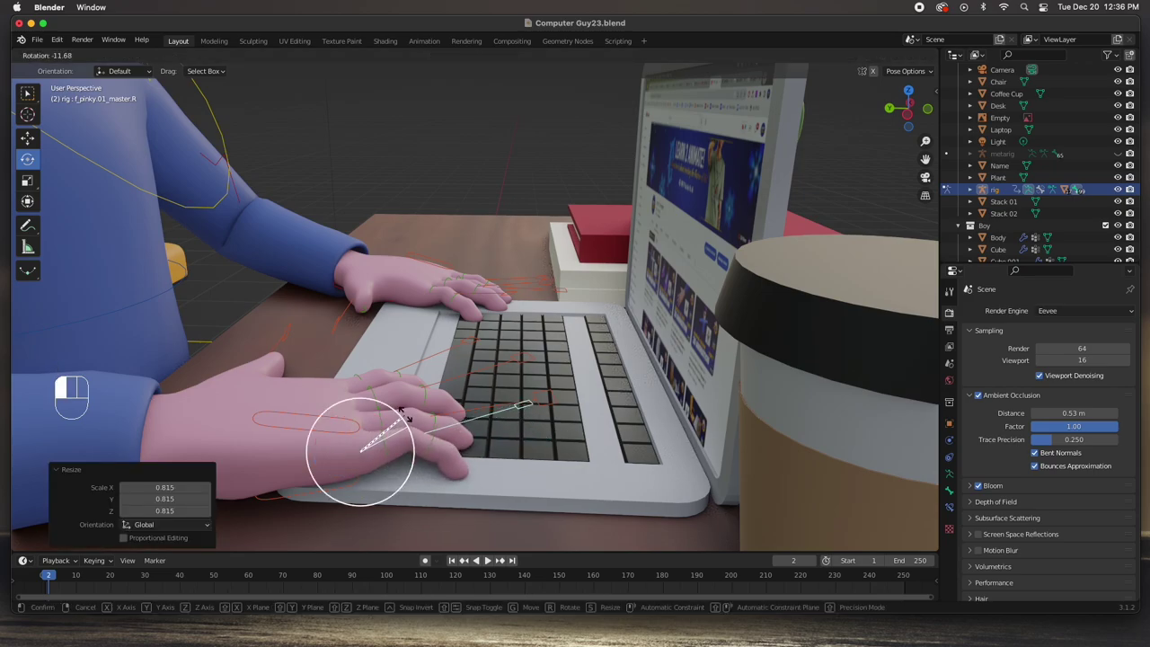
click(479, 455)
middle_drag(479, 455, 351, 541)
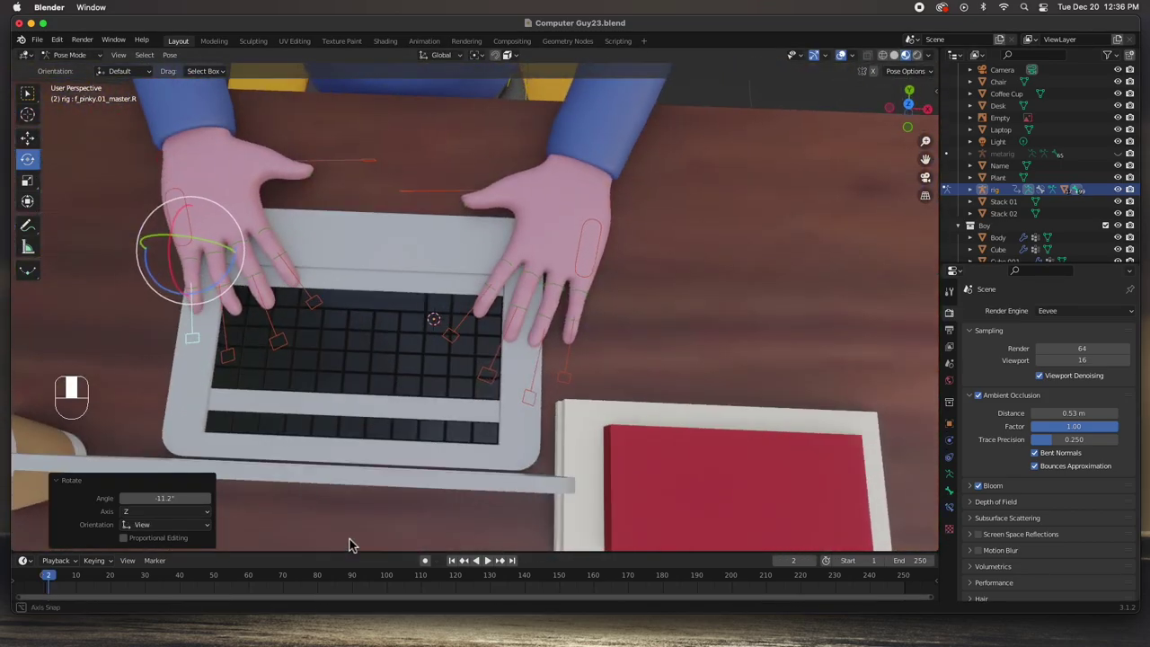
drag(232, 286, 230, 273)
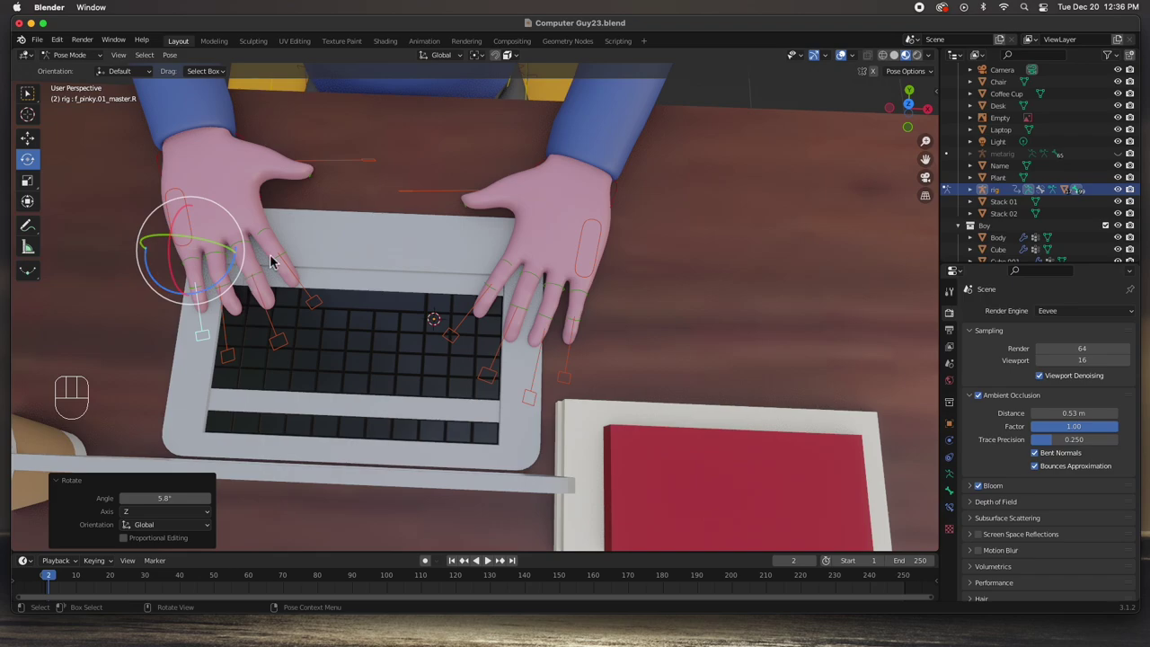
- Rotate the right thumb's master control about 16.2° in the view plane, bringing the thumb closer to the laptop
click(325, 172)
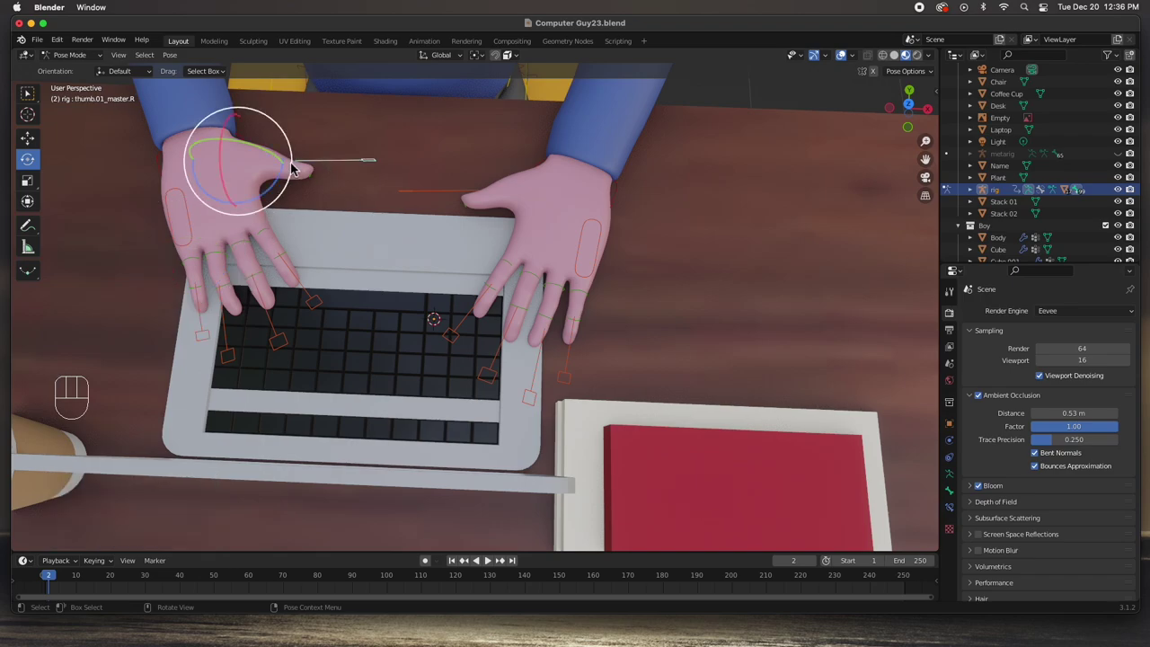
key(r)
click(352, 197)
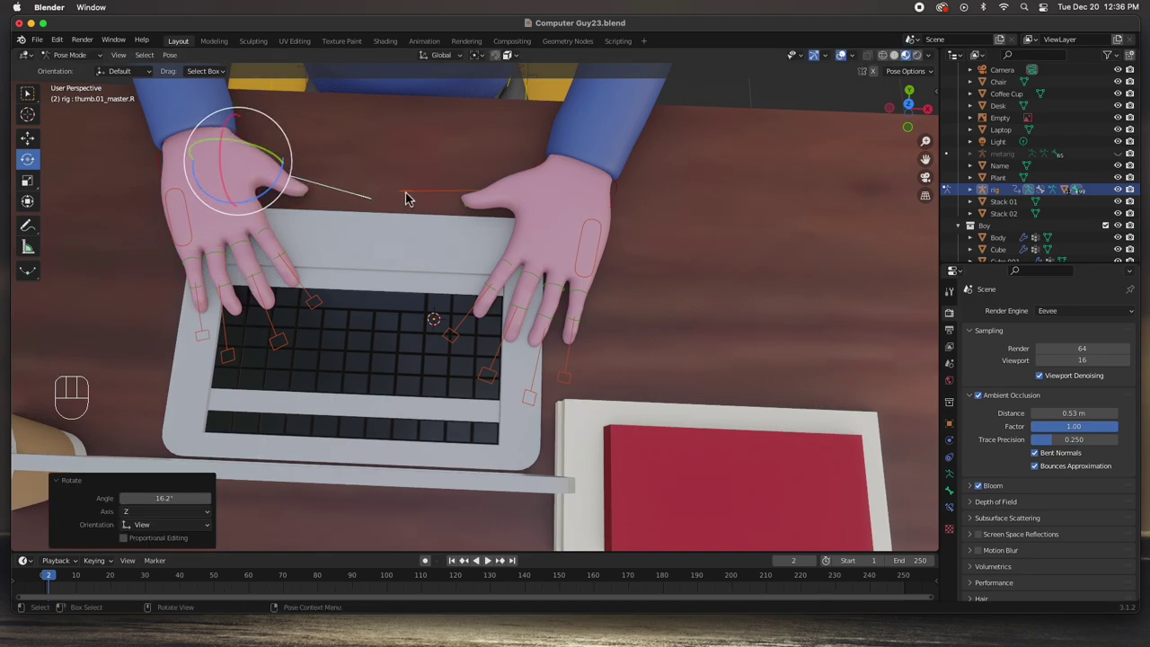
- Rotate the left thumb's master control toward the laptop in the view plane, and about -1.74° around global Y
click(443, 193)
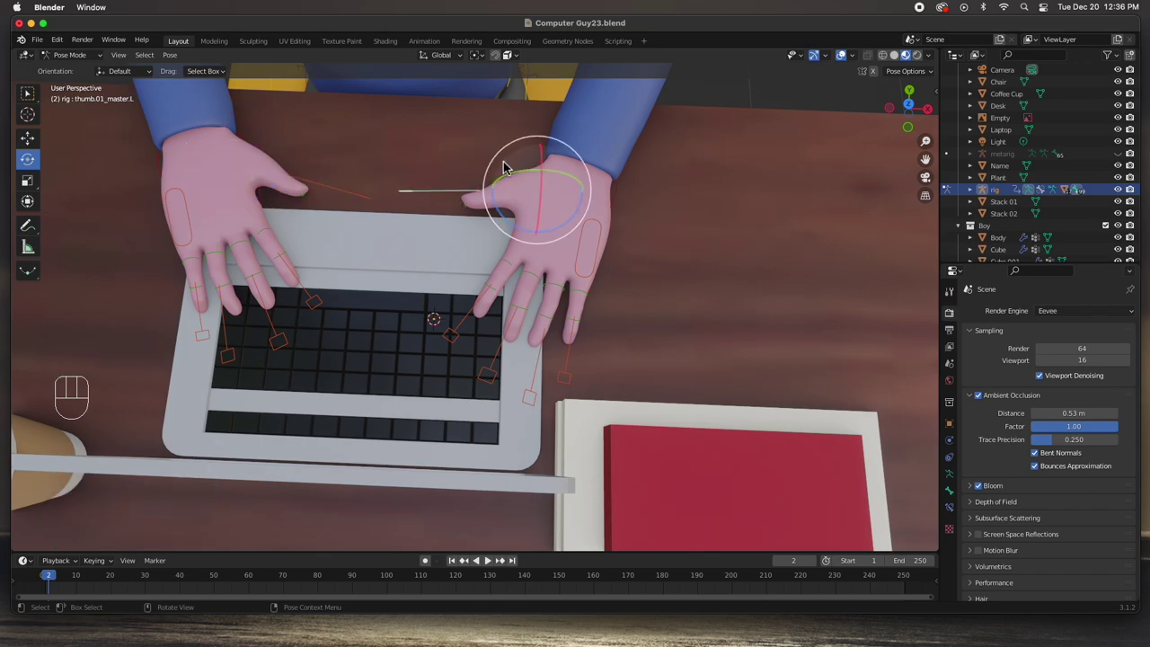
key(r)
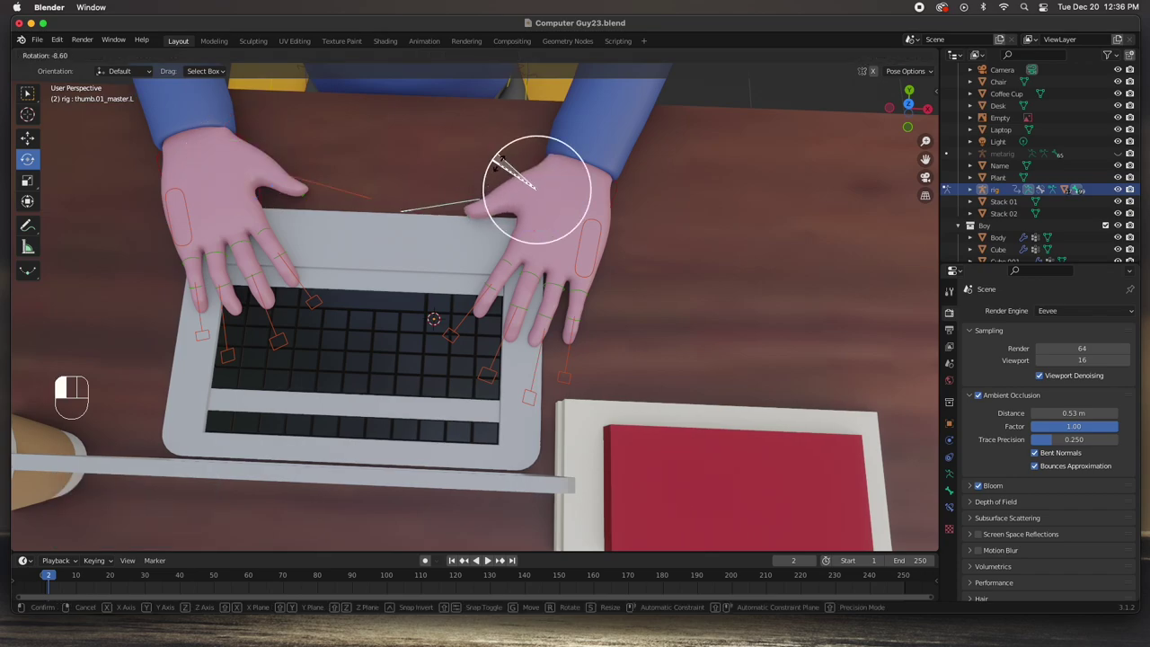
click(501, 160)
middle_drag(501, 160, 490, 212)
drag(361, 260, 360, 259)
- Lean the character toward the desk by rotating the torso control about 4.46° around global X
middle_drag(519, 318, 637, 304)
scroll(645, 307, down, 5)
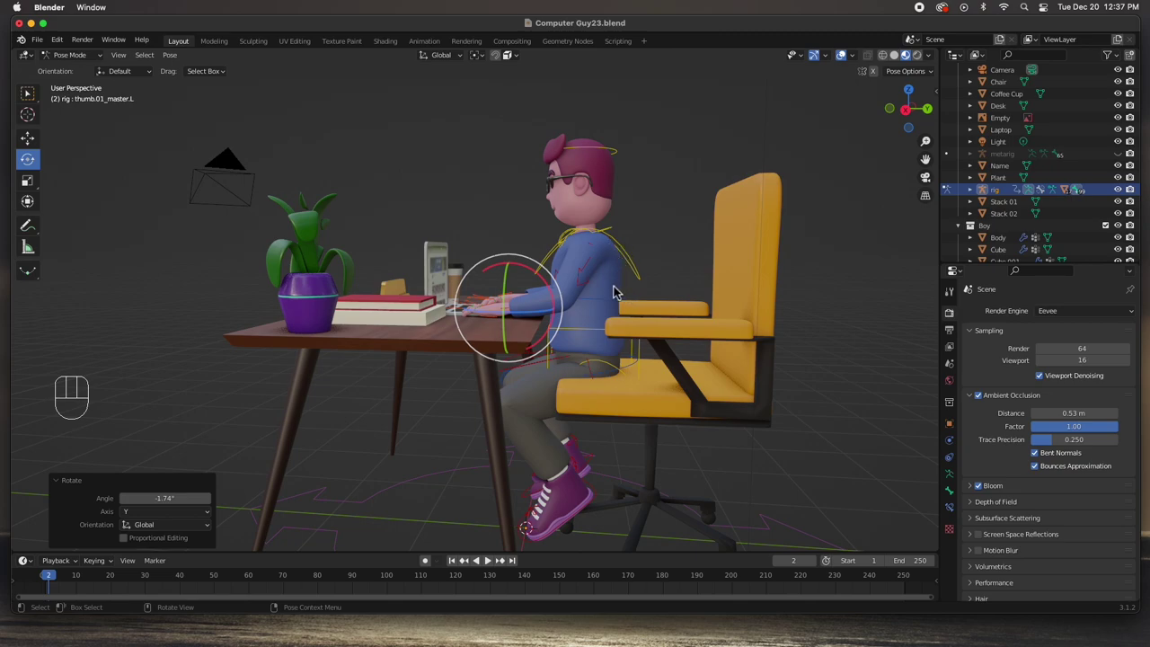
click(584, 334)
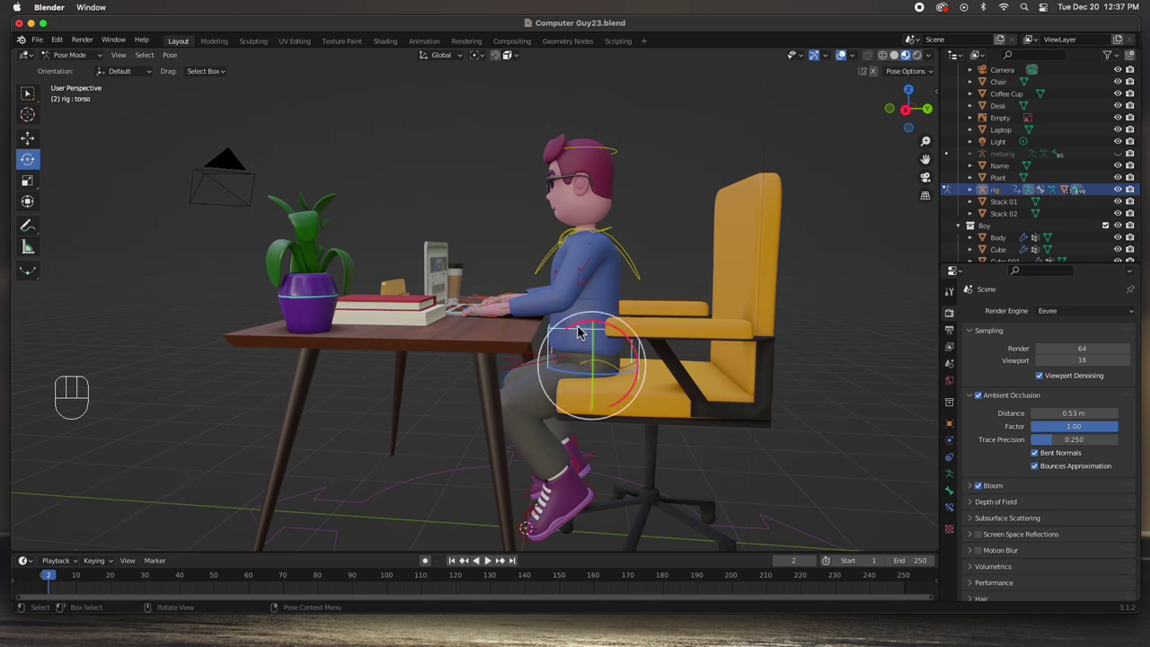
drag(578, 333, 570, 329)
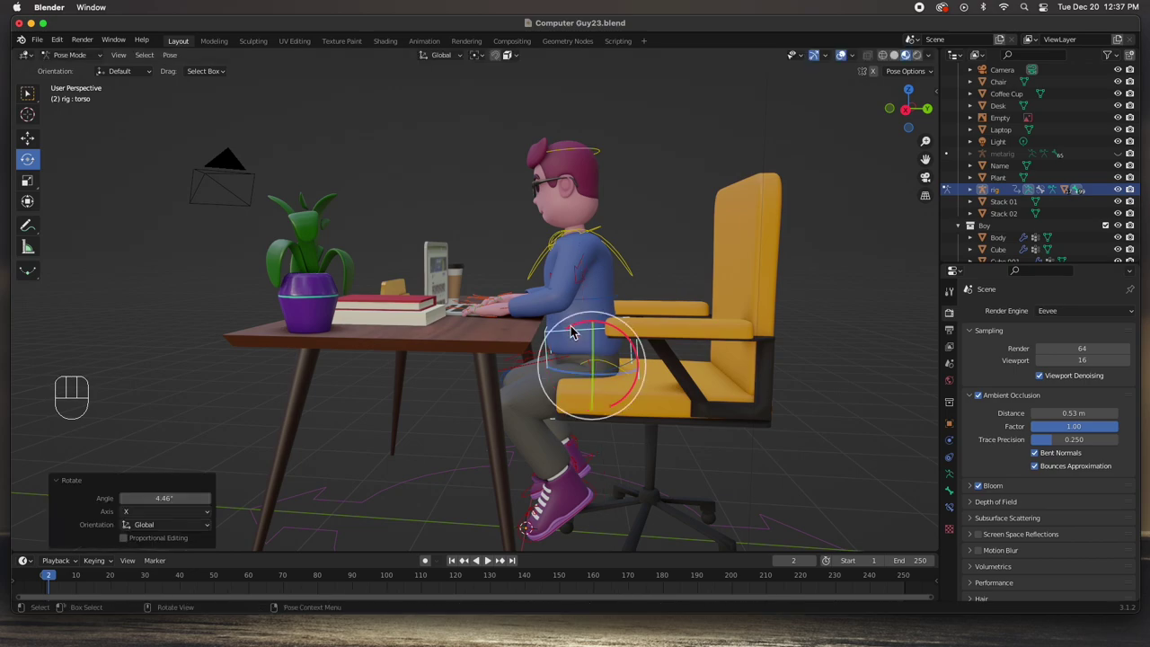
- Spread the knees in front view by moving the left shin tweak control about 0.017 m and the right about -0.022 m along X
middle_drag(593, 330, 619, 328)
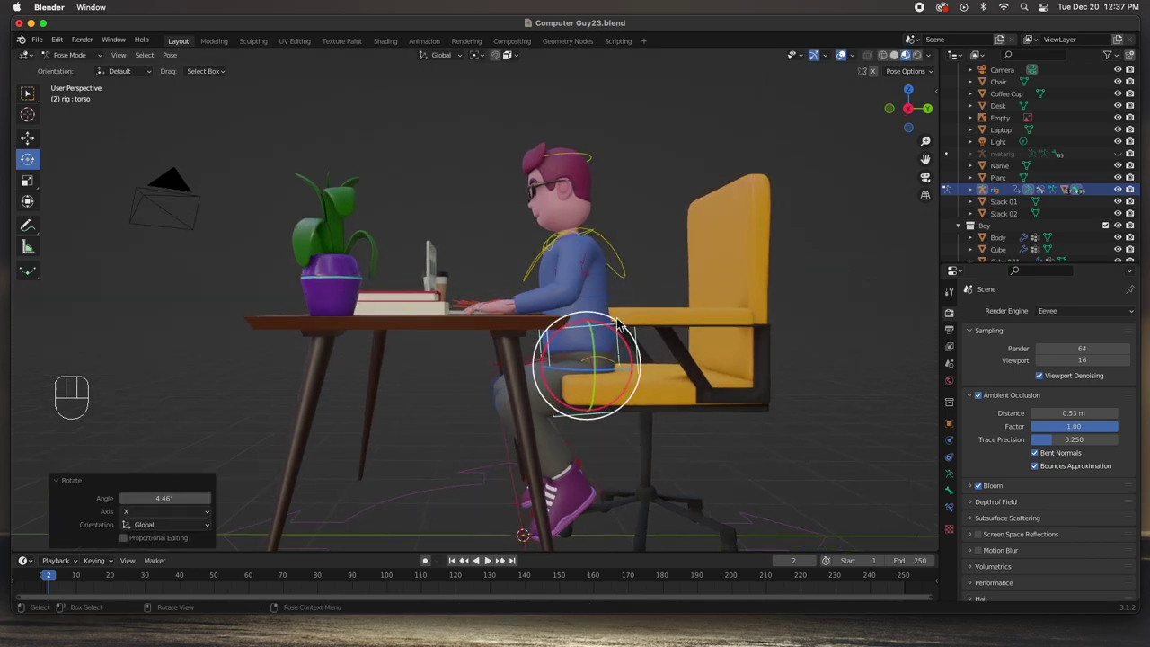
key(KP_3)
middle_drag(630, 324, 571, 318)
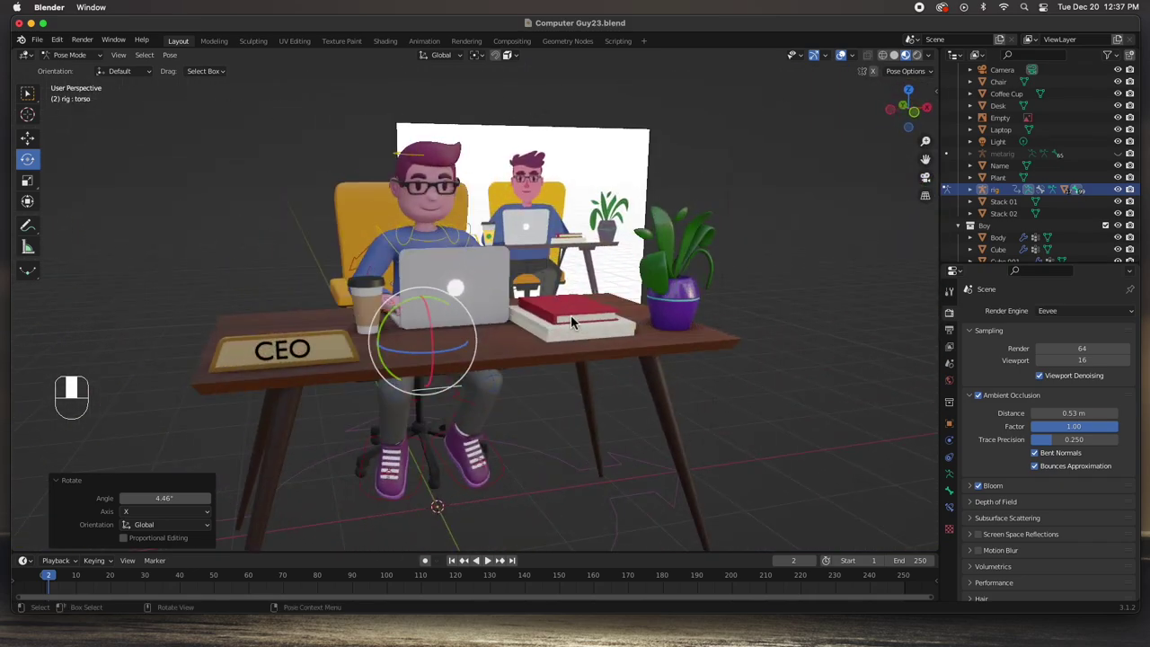
key(KP_1)
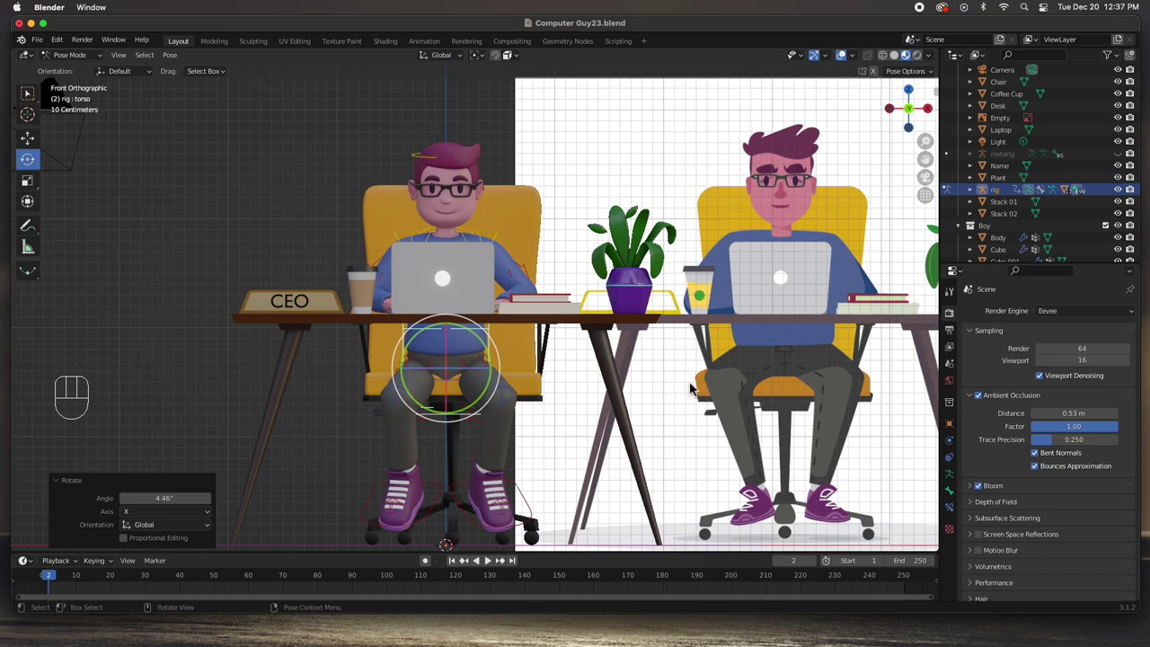
click(504, 403)
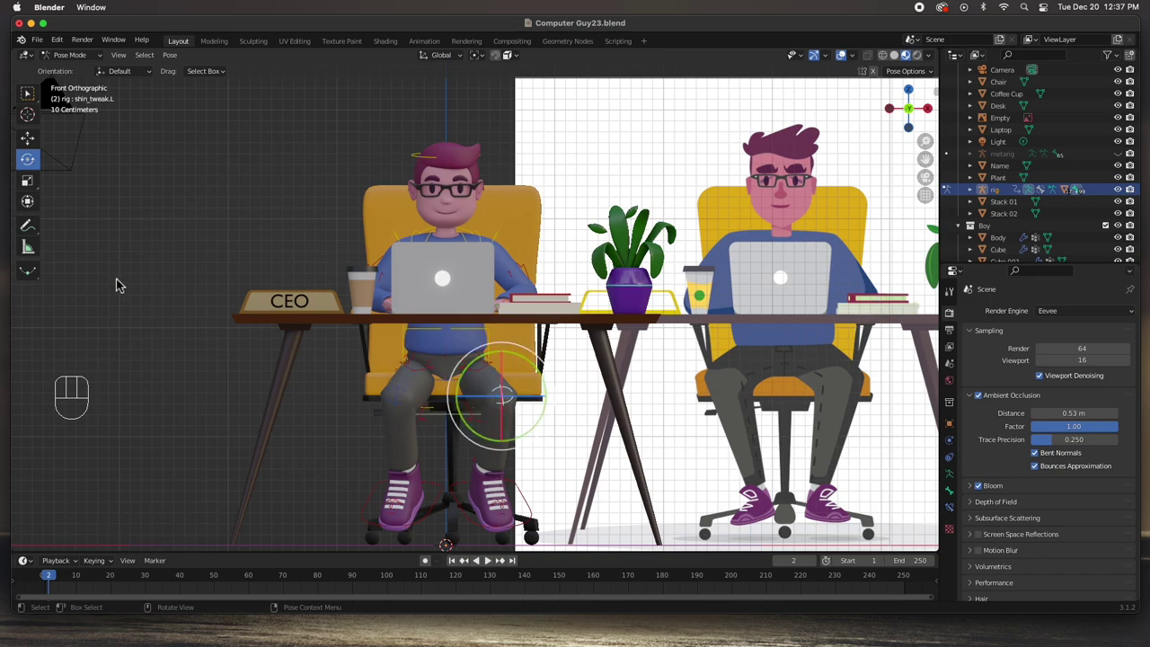
click(27, 138)
drag(546, 398, 554, 399)
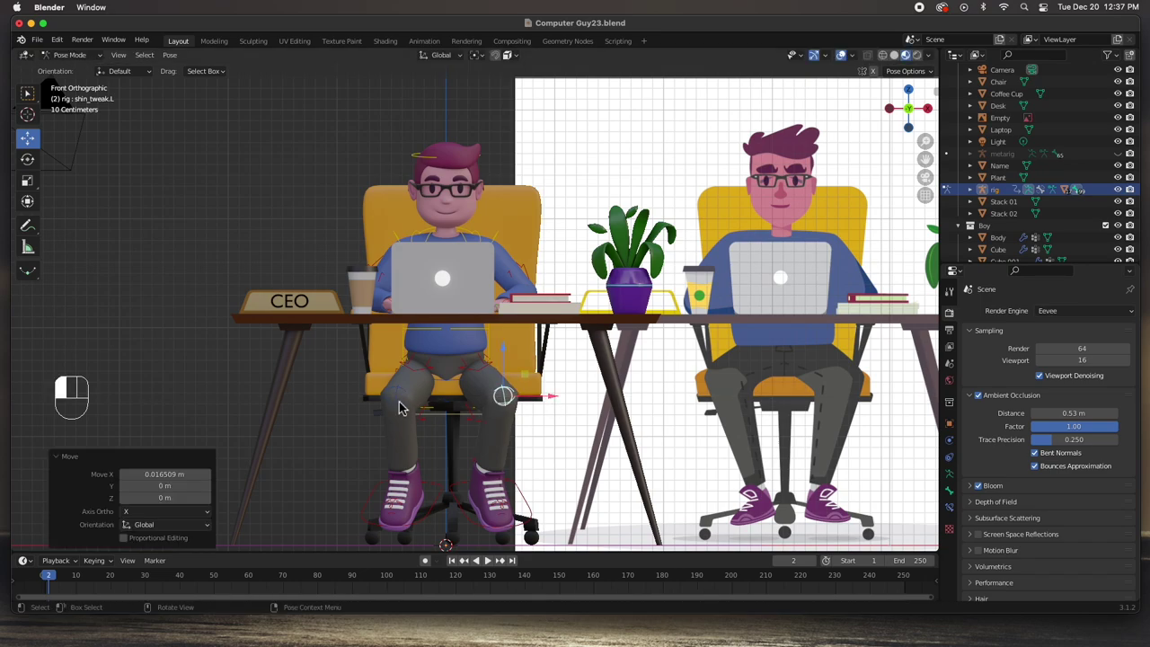
click(402, 398)
drag(421, 400, 426, 402)
- Leave posing of the rig and open the office chair's mesh for editing in the right side view
middle_drag(592, 443, 539, 413)
scroll(511, 446, down, 2)
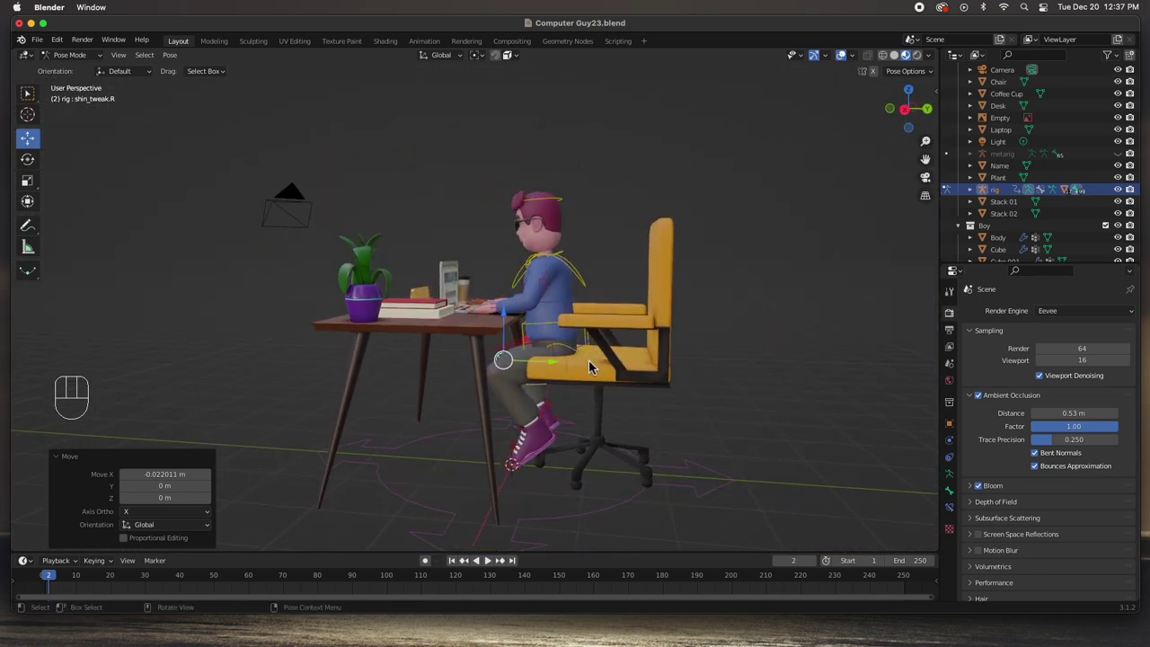
key(KP_3)
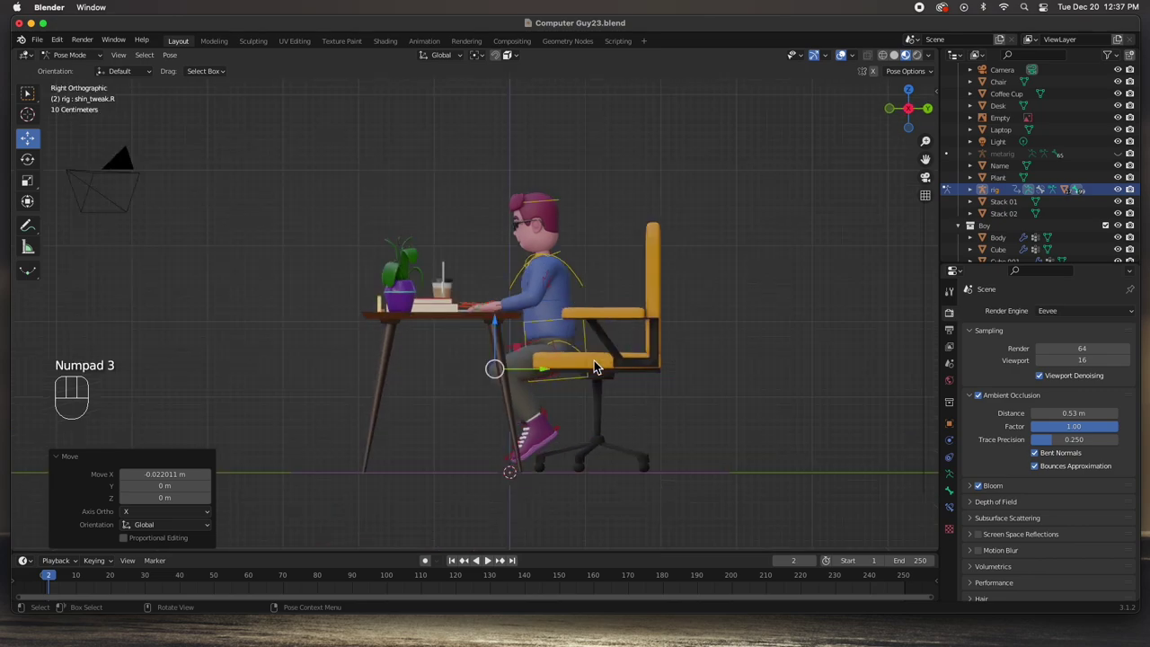
scroll(588, 437, up, 3)
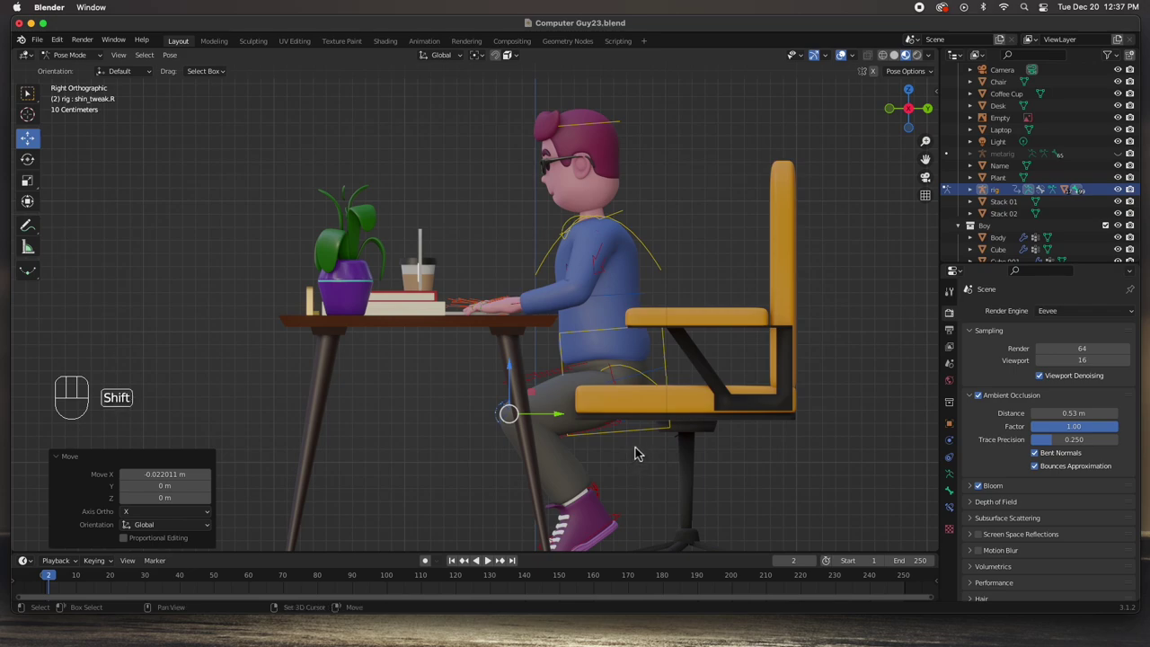
shift+middle_drag(656, 455, 507, 378)
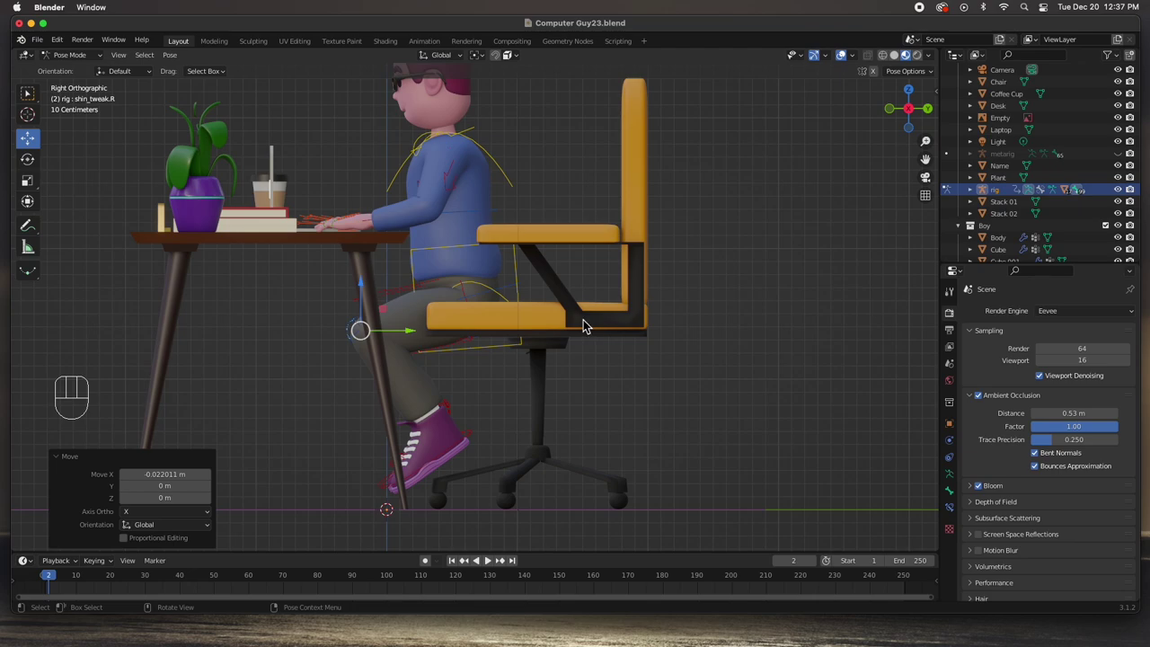
key(ctrl)
key(ctrl+Tab)
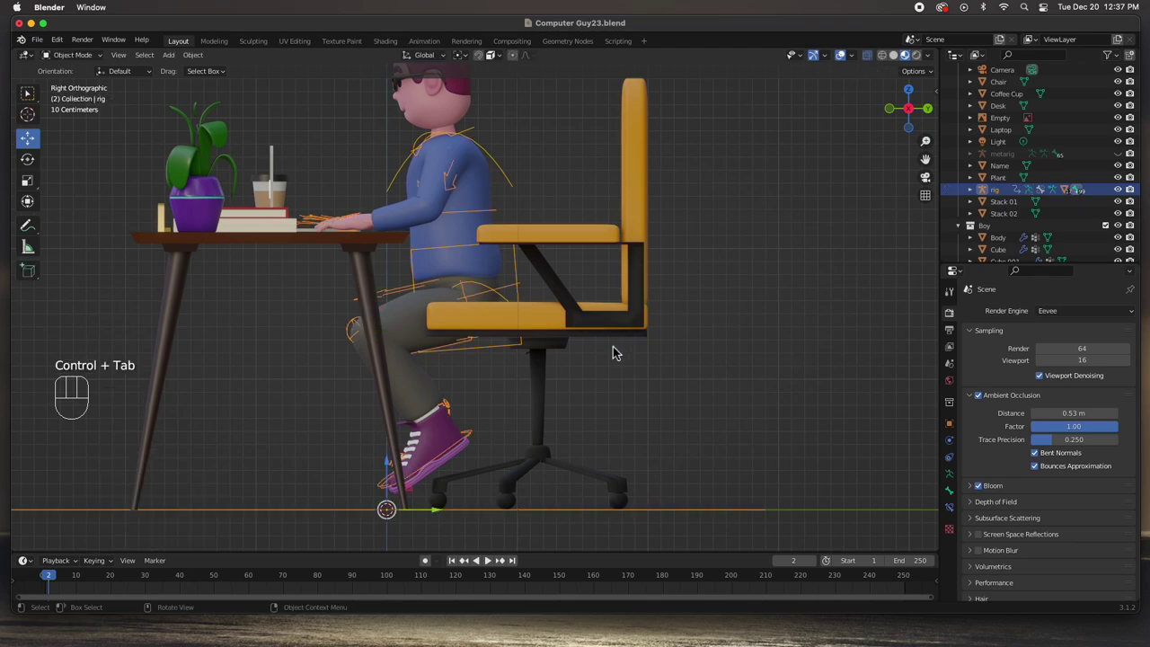
click(593, 334)
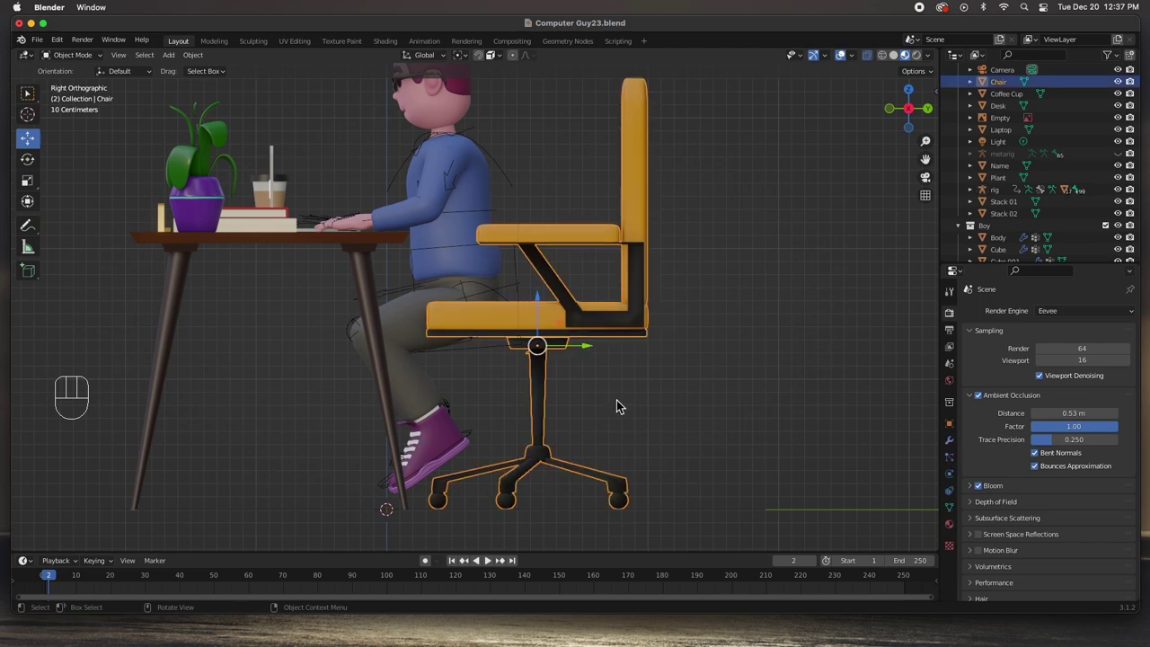
key(Tab)
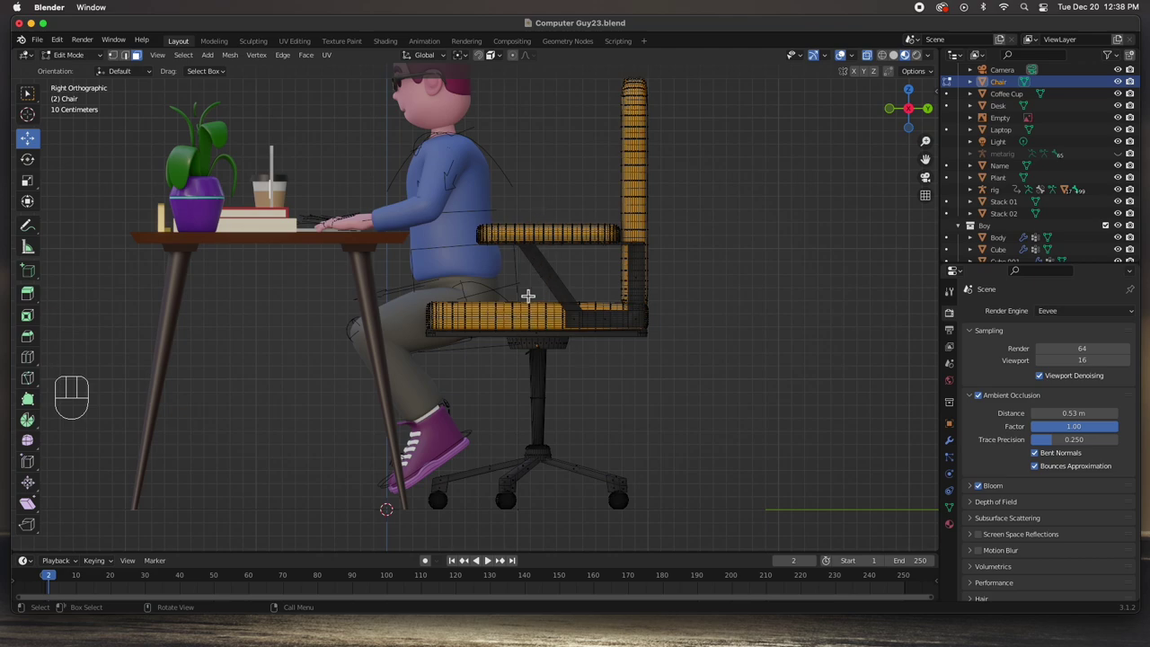
- Select the chair's armrests, their supports, the seat, its base plate and mount, and scale them to 0.854 along Y
mouse_move(529, 297)
middle_down()
mouse_move(518, 324)
mouse_move(536, 291)
middle_up()
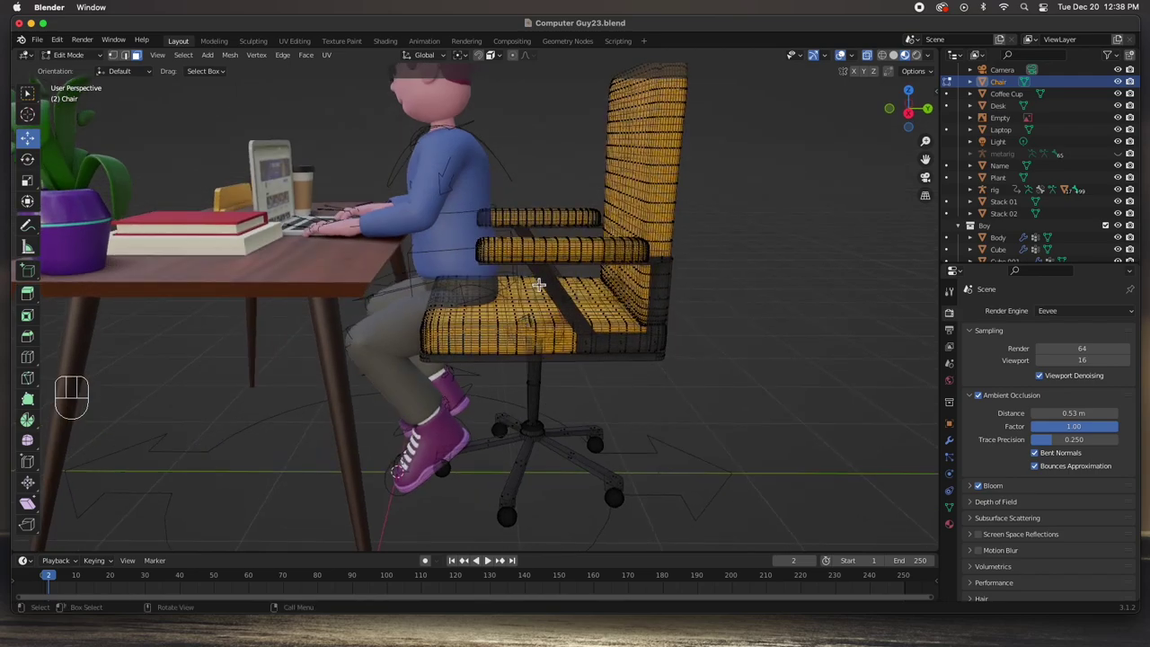
key(l)
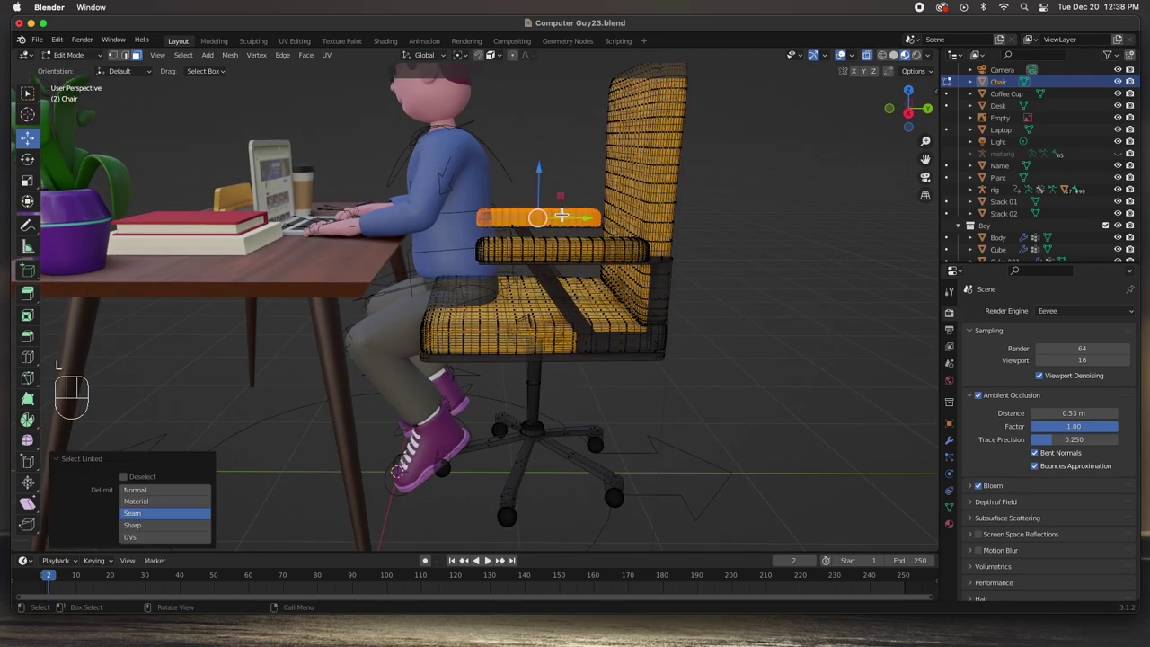
key(l)
key(l)
key(l)
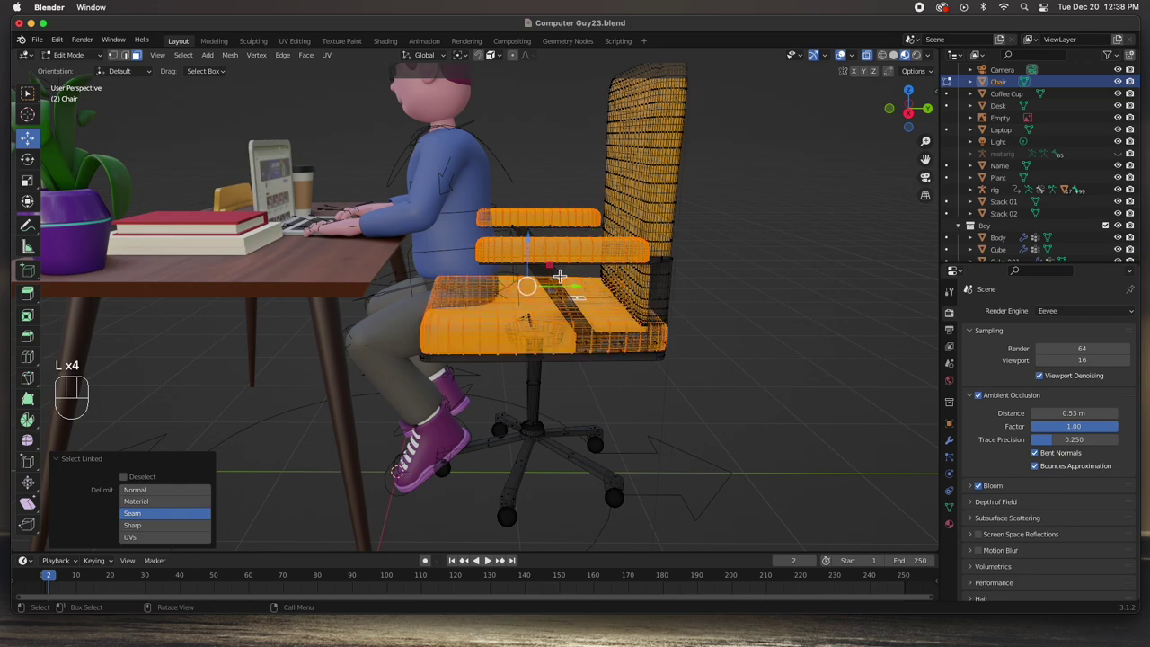
mouse_move(570, 298)
middle_down()
mouse_move(552, 288)
mouse_move(566, 282)
middle_up()
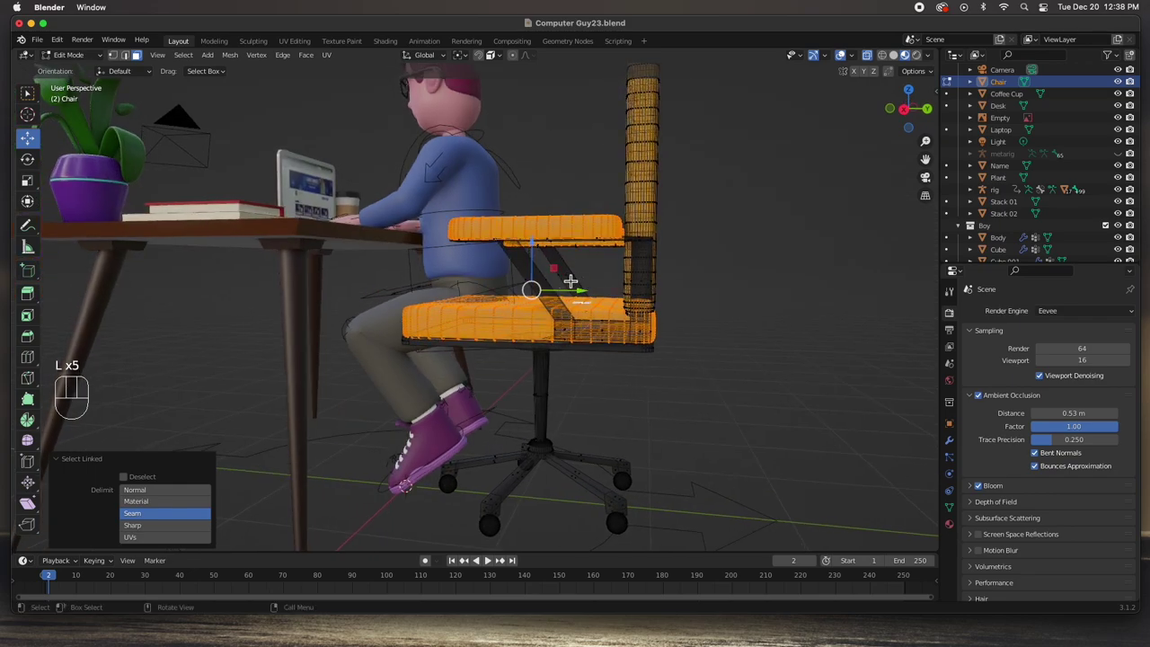
key(l)
key(l)
middle_drag(550, 338, 575, 335)
key(l)
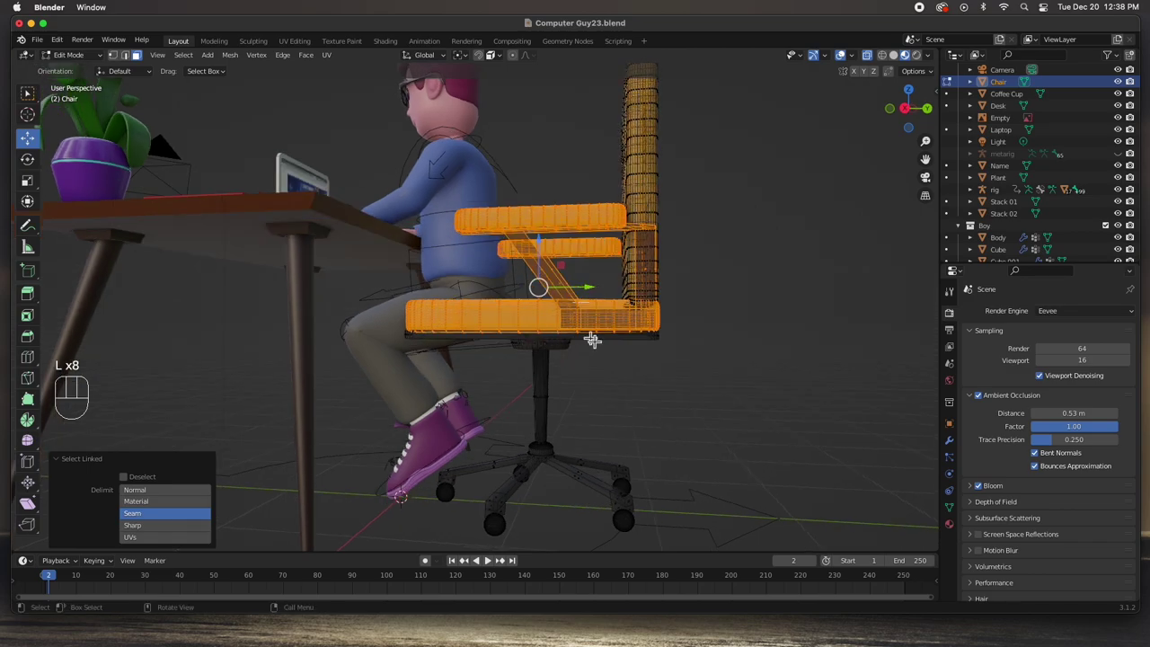
key(l)
key(l)
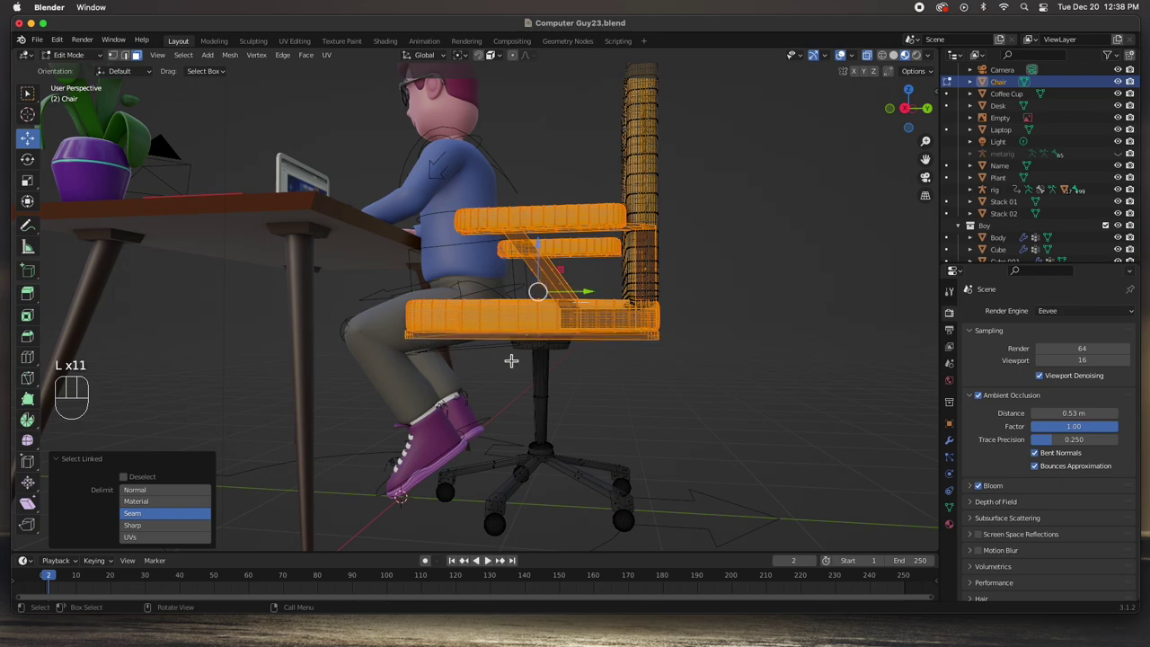
key(l)
middle_drag(560, 362, 636, 388)
key(l)
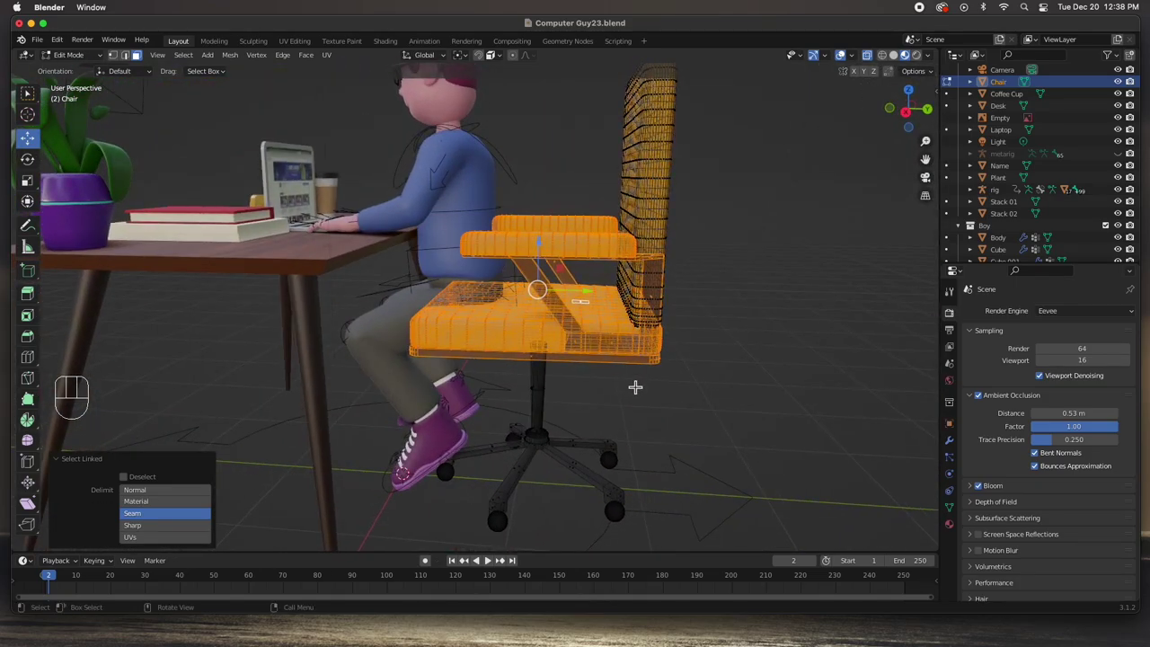
key(KP_3)
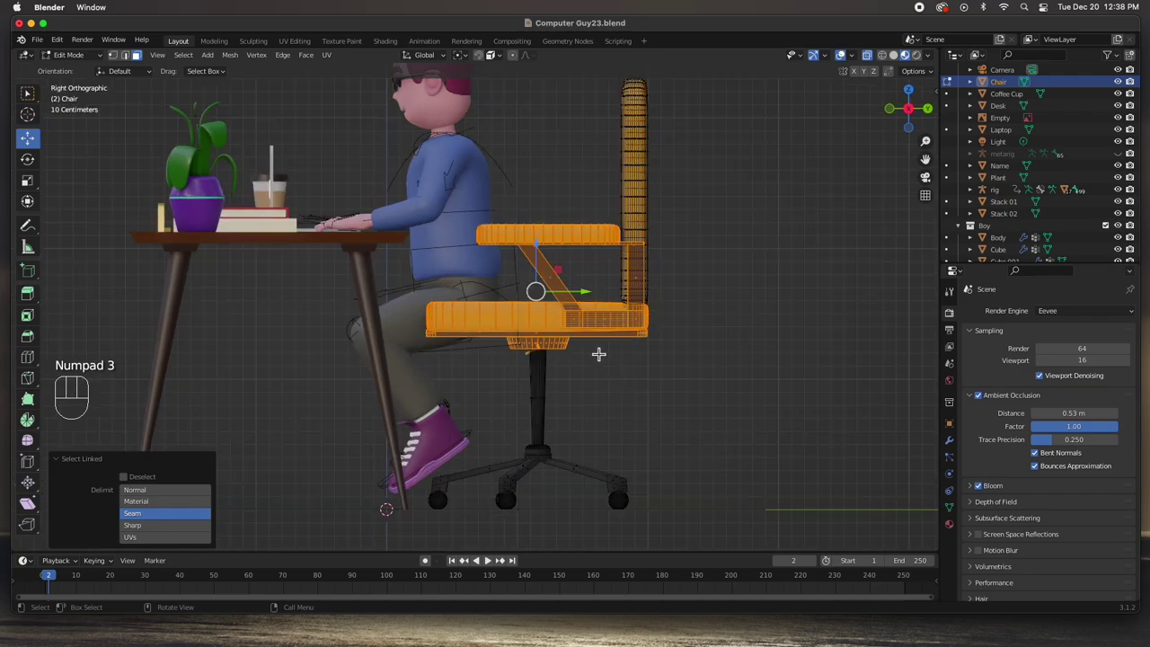
click(28, 182)
drag(583, 295, 574, 293)
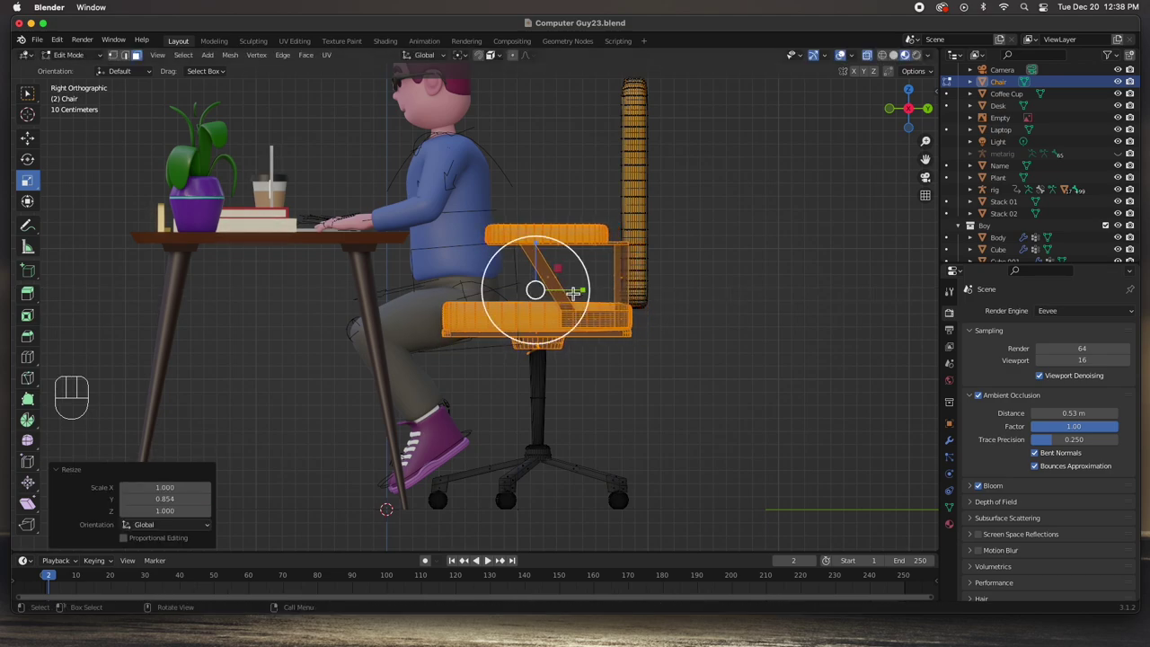
- Tilt the seat assembly 4.59° around global X, lower it, and move it about -0.046 m along Y
click(27, 160)
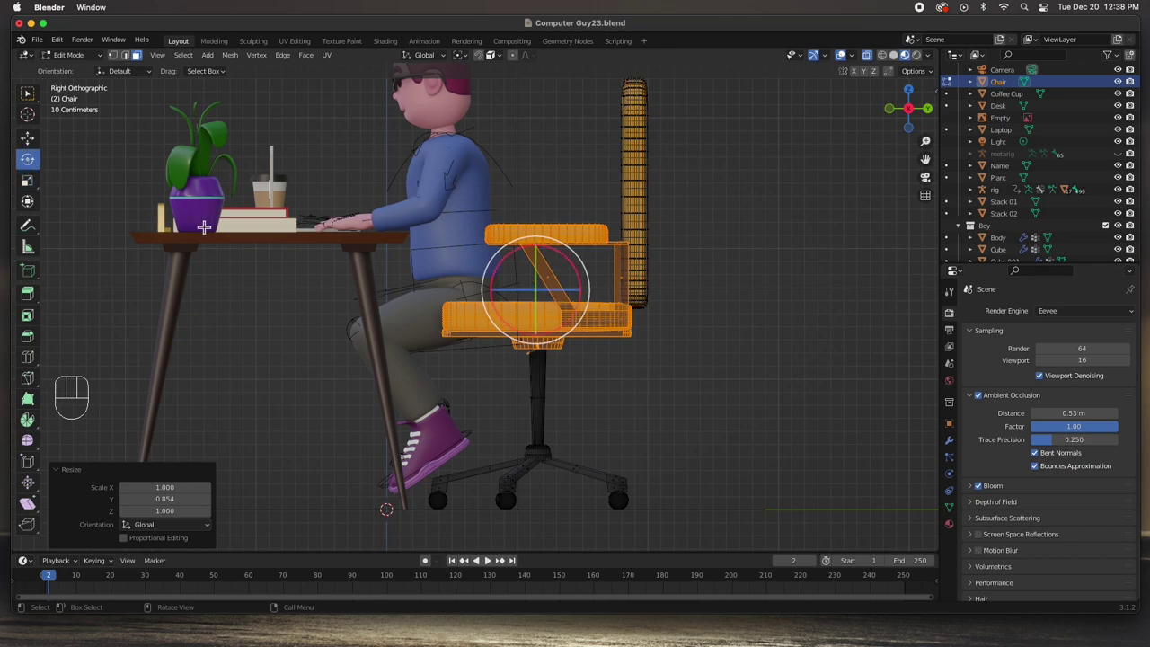
drag(506, 257, 503, 262)
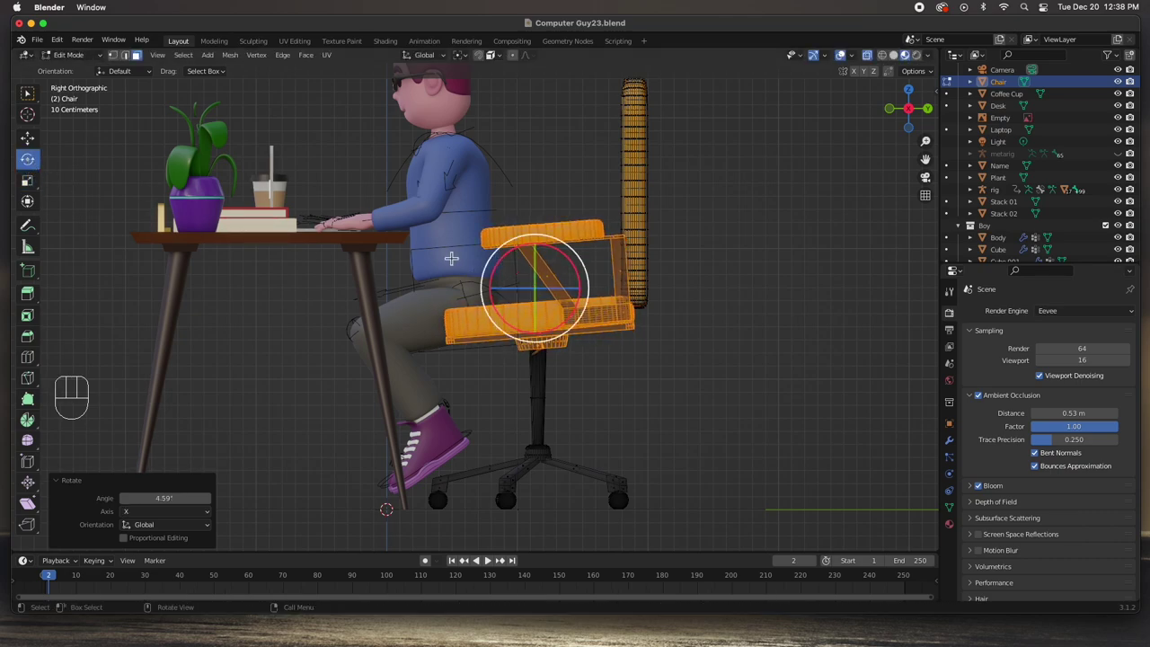
click(28, 138)
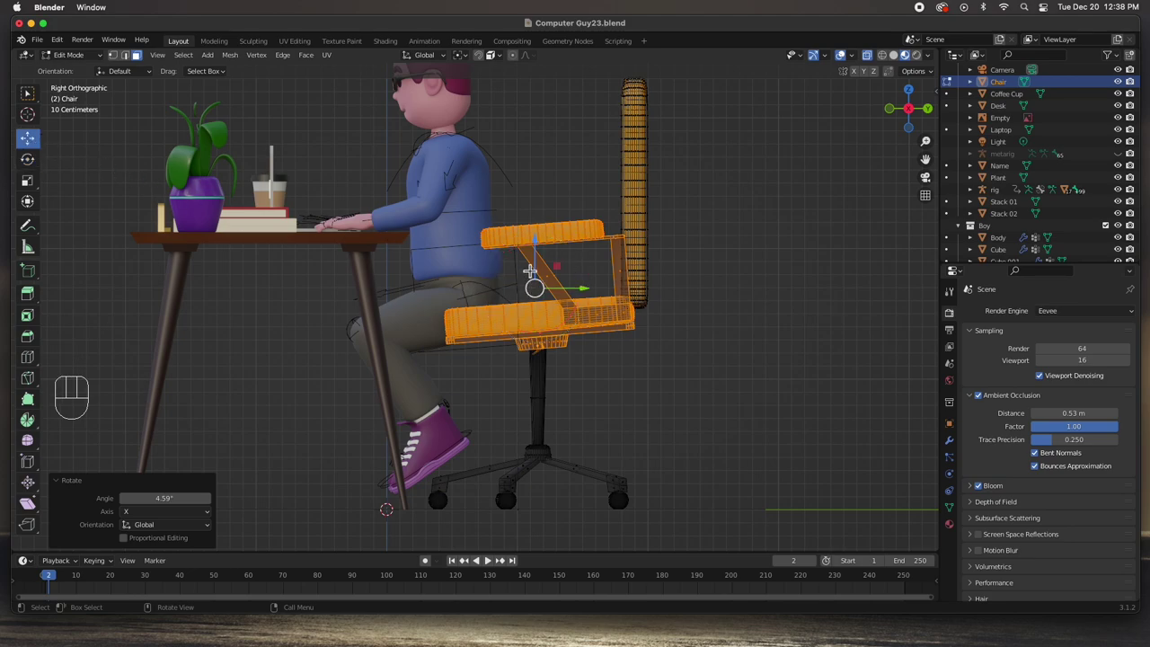
drag(534, 259, 572, 308)
middle_drag(572, 308, 464, 316)
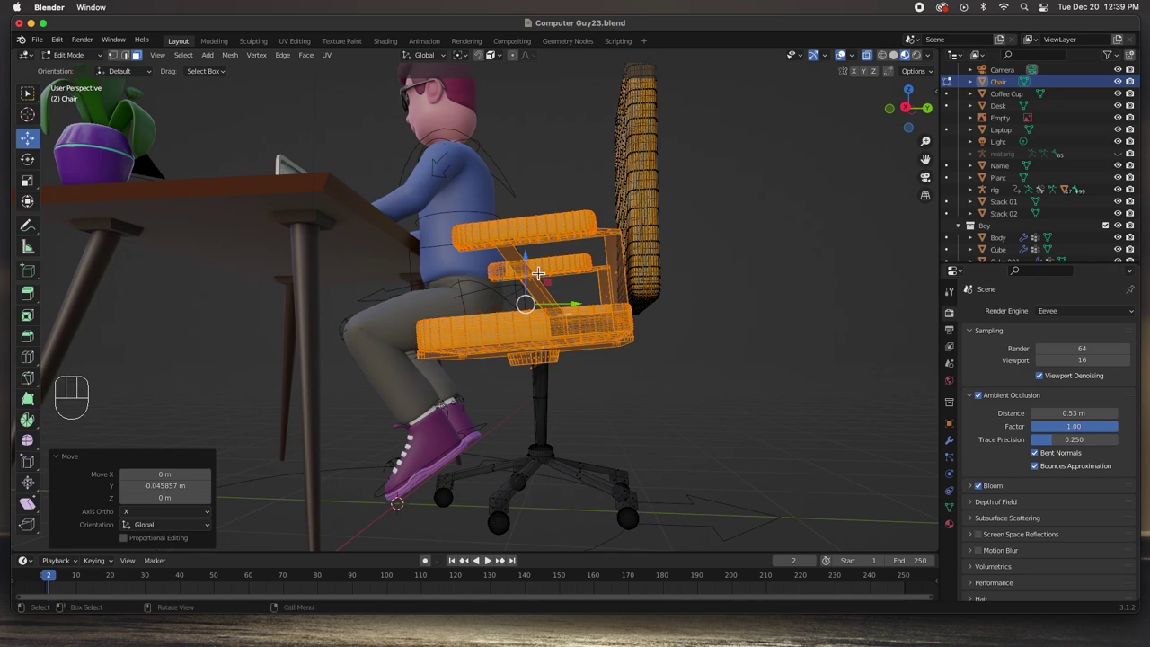
key(KP_3)
drag(530, 268, 528, 270)
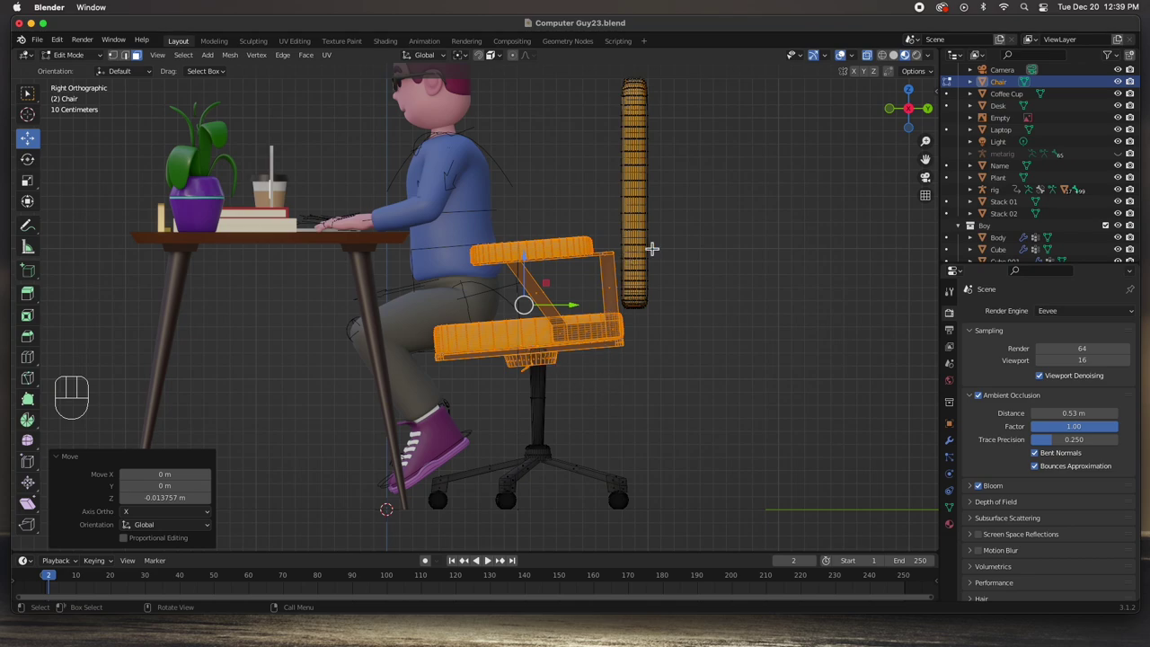
- Move the chair's backrest forward so it meets the rear of the seat and armrest frame
click(712, 288)
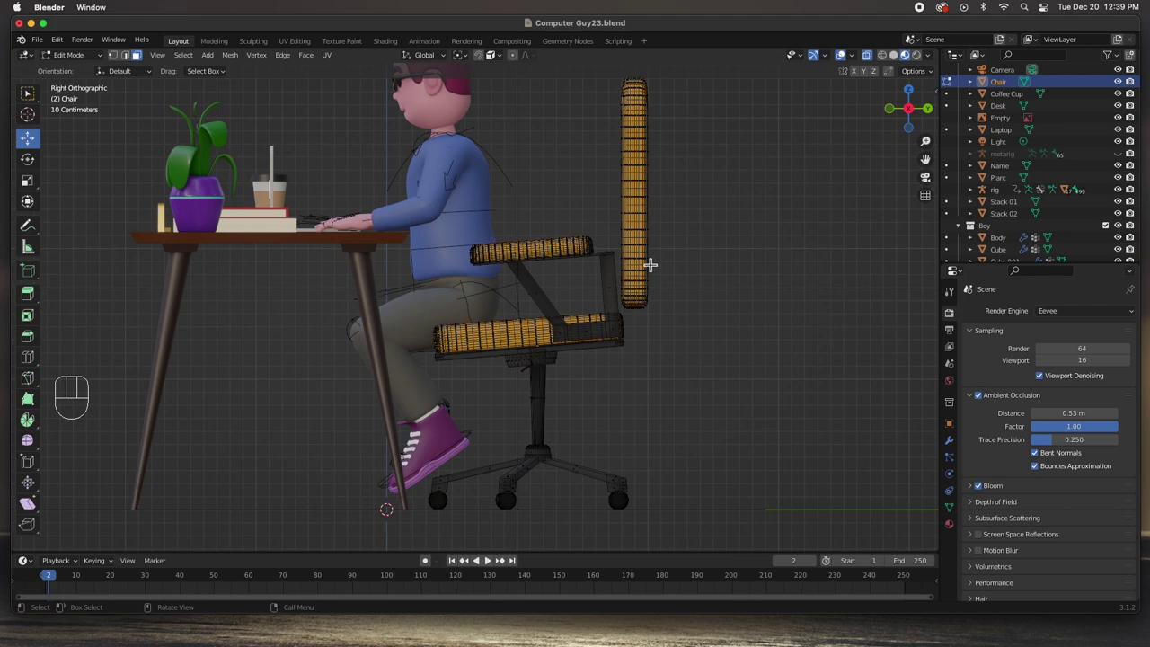
key(l)
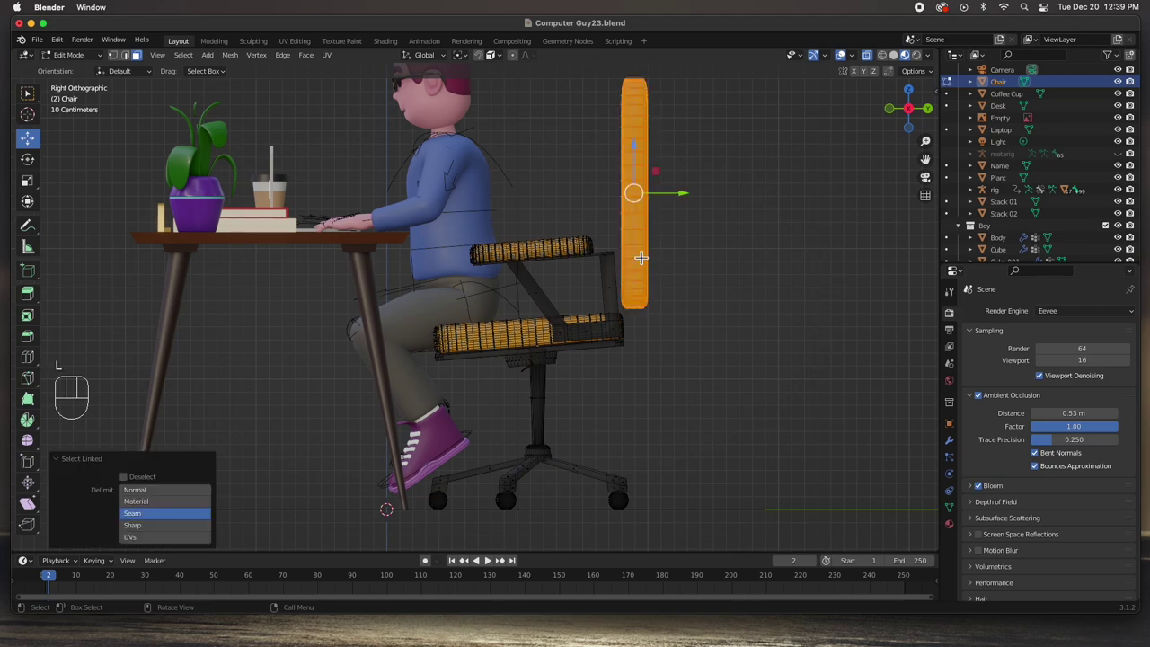
drag(634, 189, 607, 204)
- Move the chair's column, hub, legs and casters together about -0.051 m along Y, under the seat mount
scroll(608, 332, up, 2)
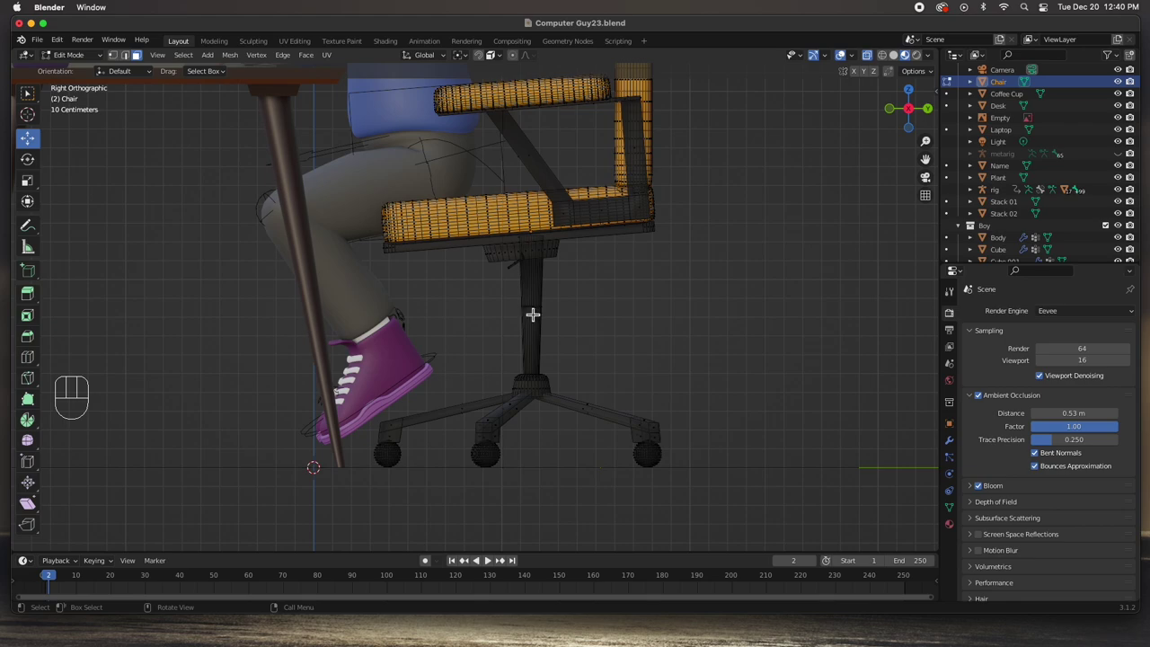
key(l)
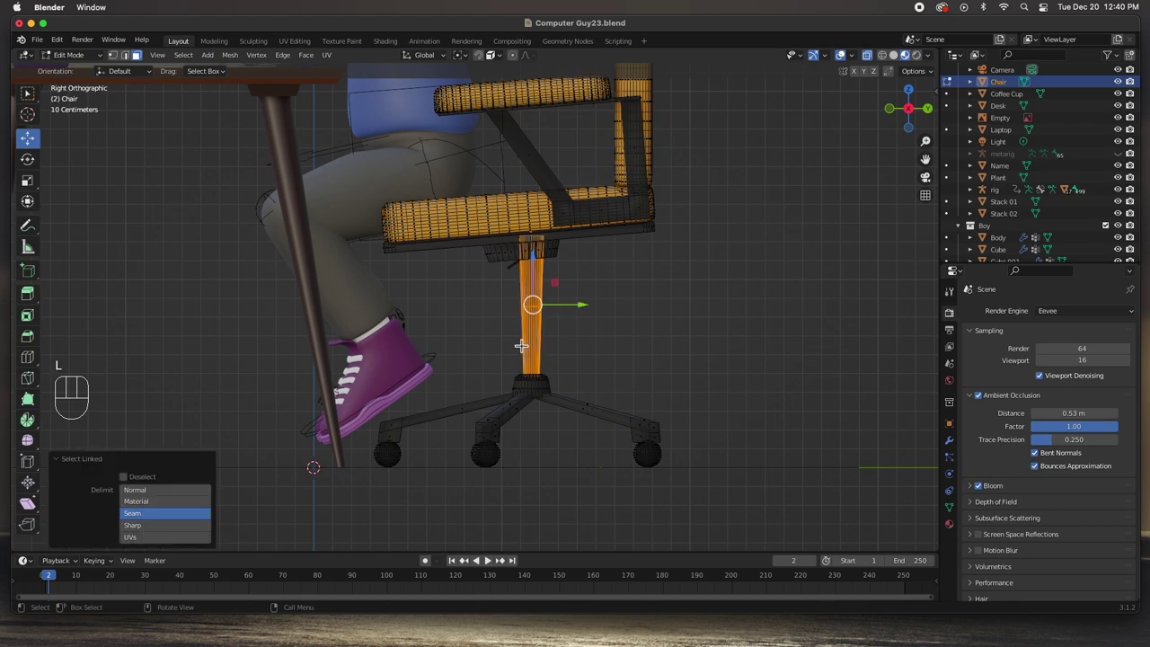
key(l)
key(l)
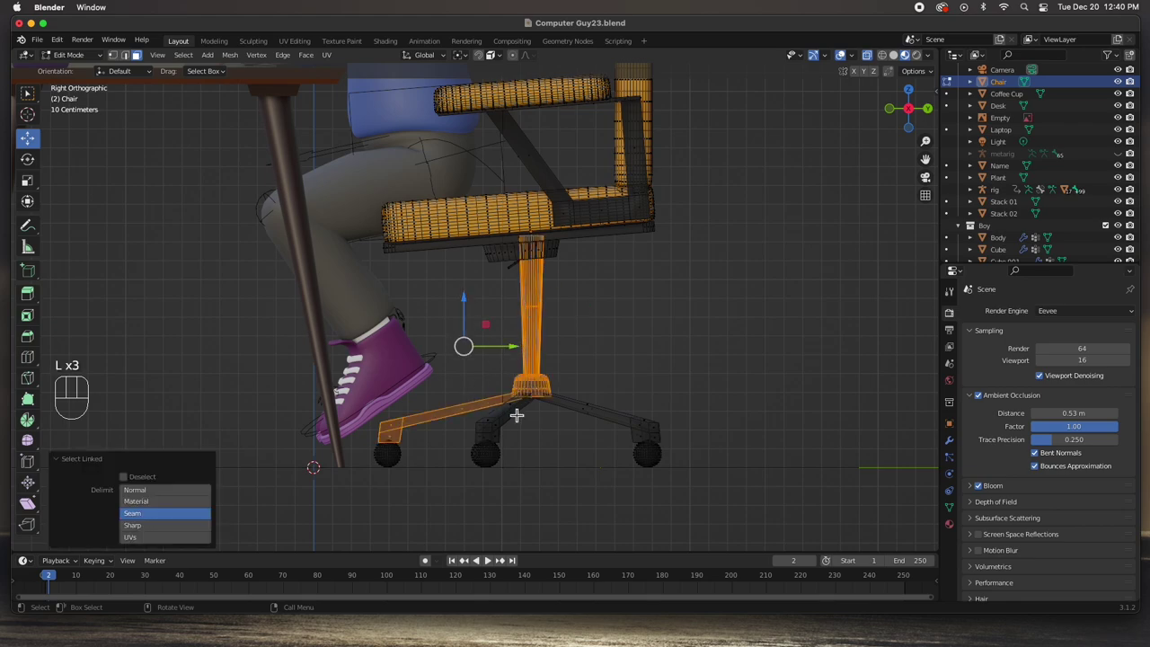
key(l)
key(l)
key(l)
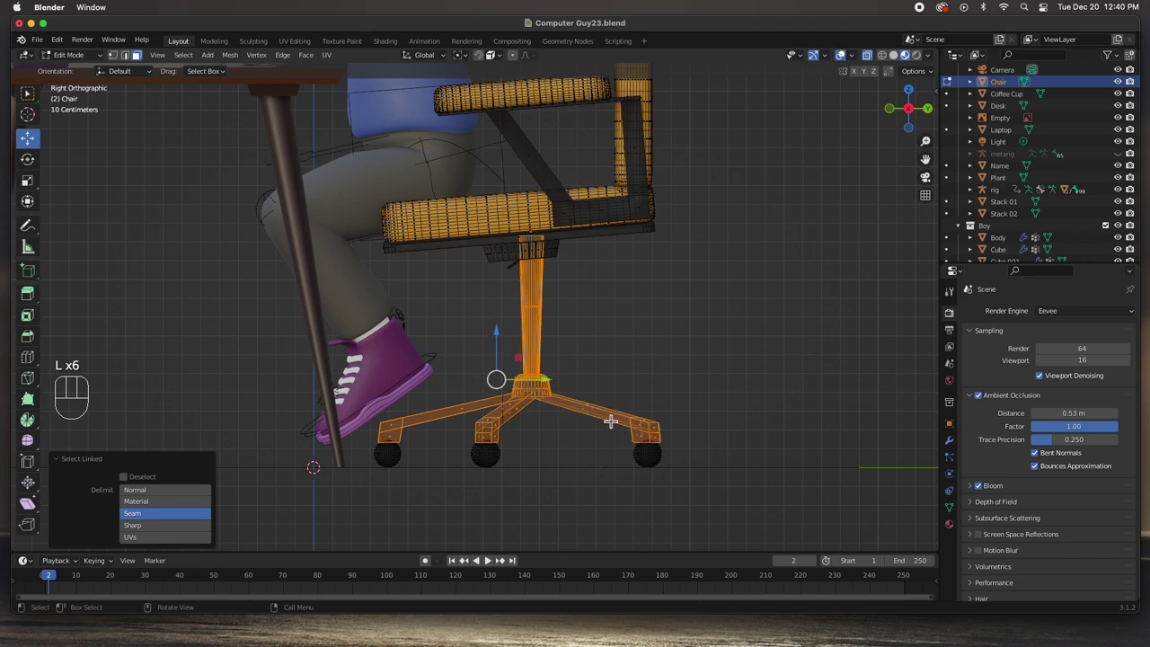
key(l)
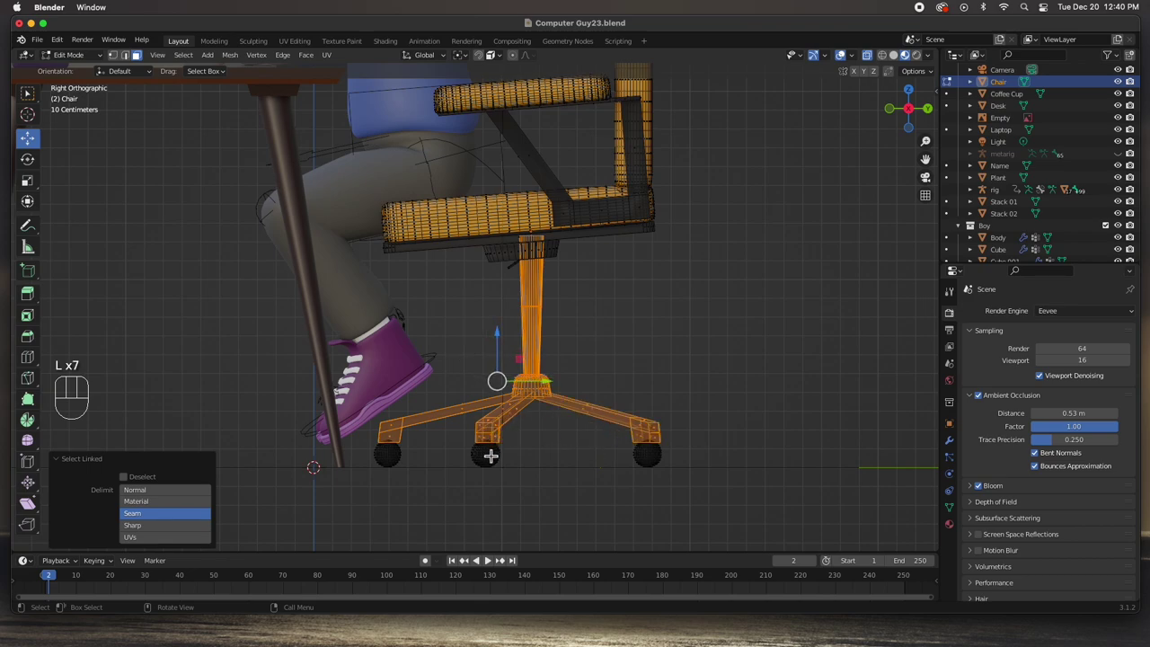
key(l)
key(l)
key(l)
key(l)
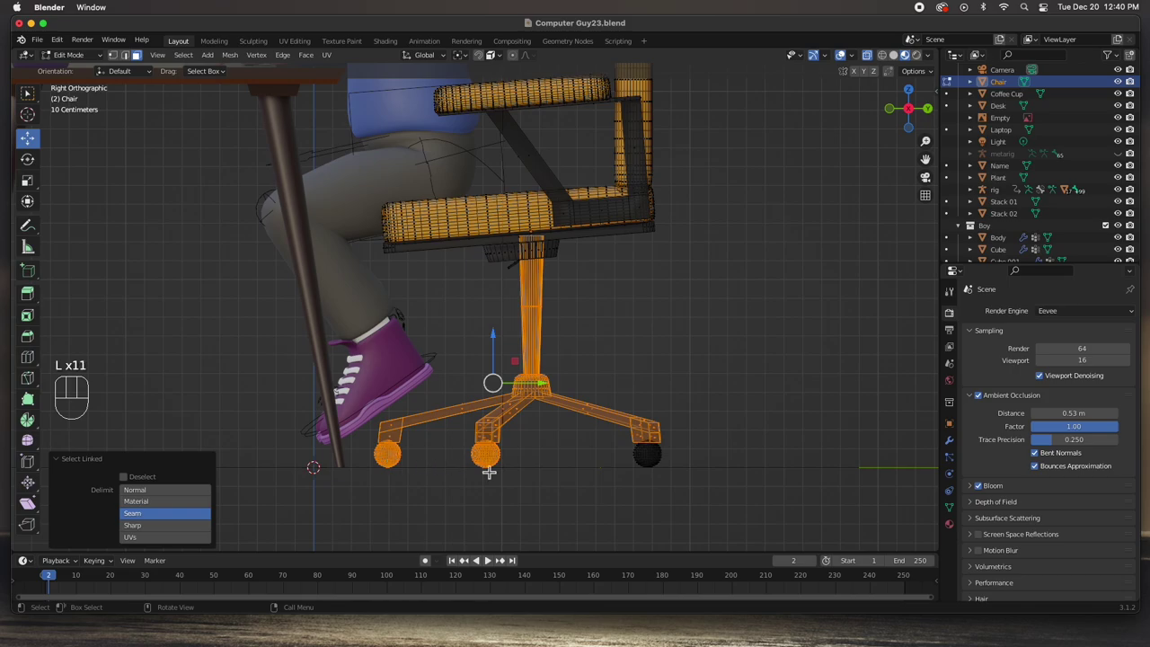
key(l)
key(l)
middle_drag(698, 380, 657, 362)
key(KP_3)
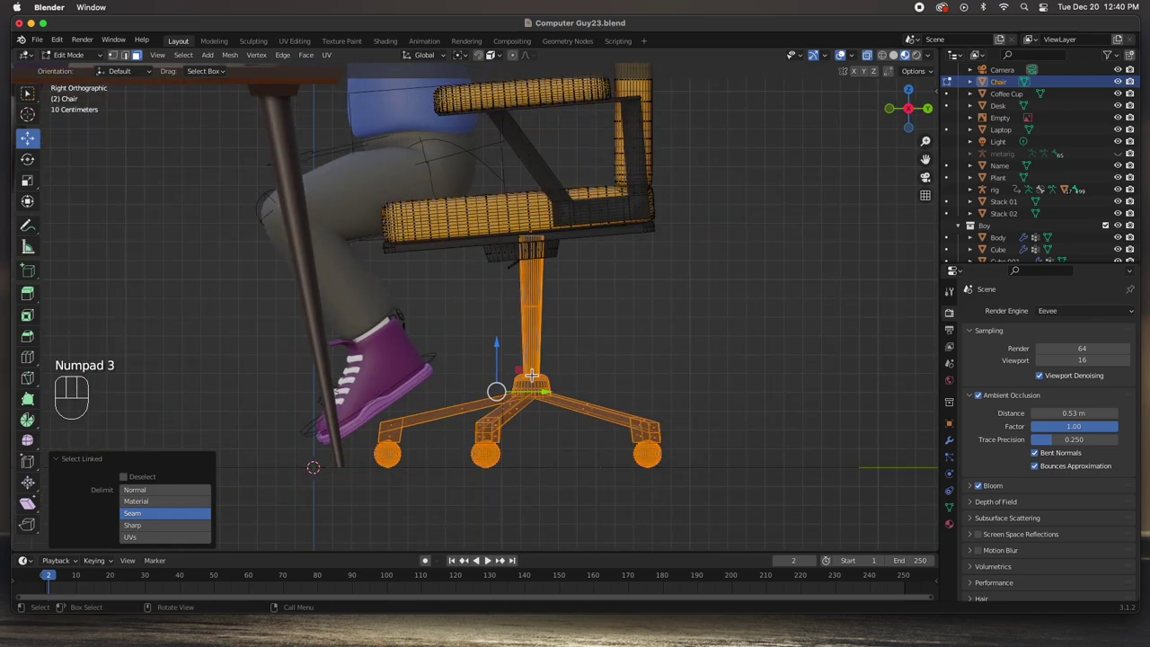
drag(537, 393, 527, 390)
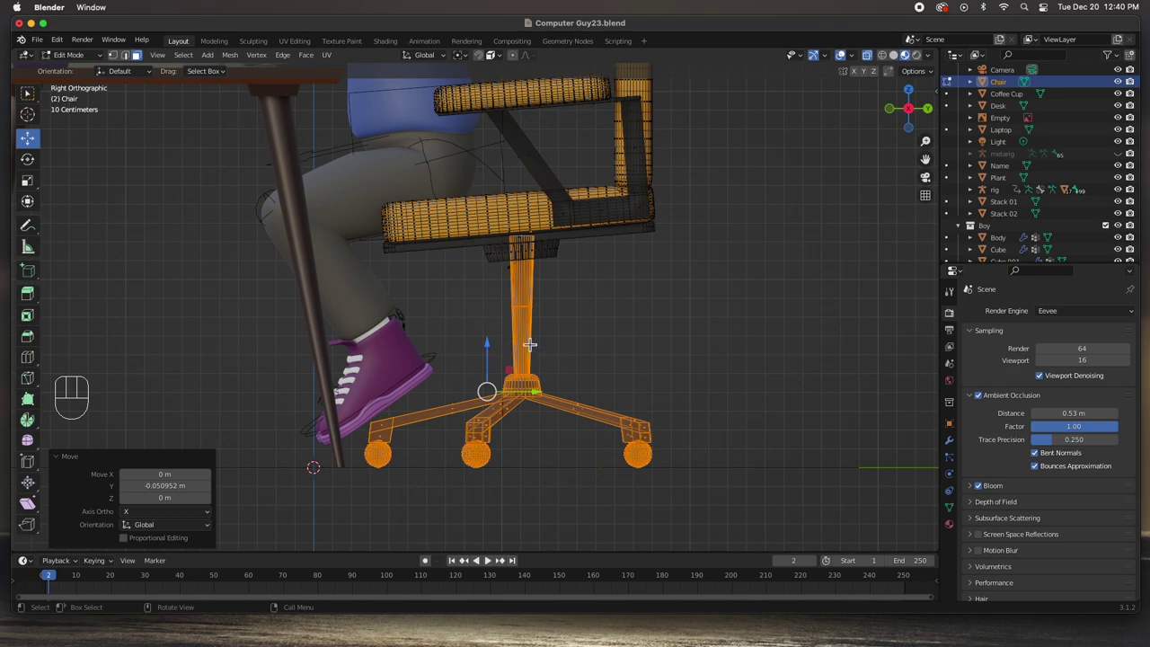
- Deselect the chair's column, scale the hub, legs and casters uniformly to 1.118, and raise them about 0.029 m
middle_drag(531, 286, 615, 323)
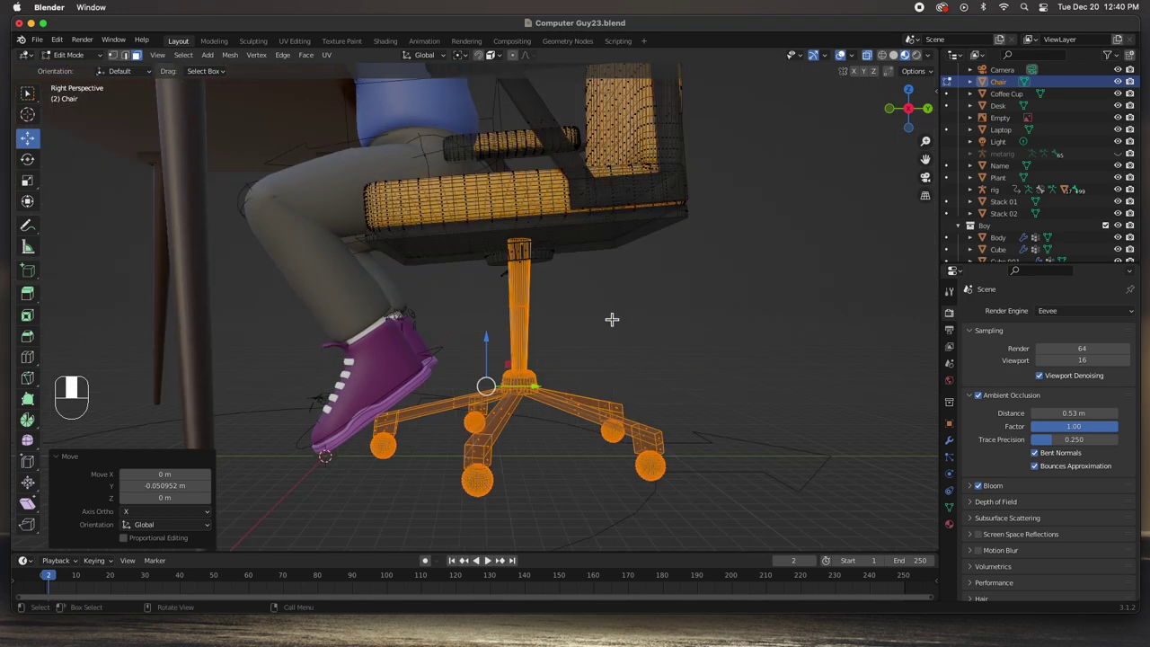
key(KP_1)
middle_drag(657, 328, 516, 321)
key(shift+l)
key(shift+l)
key(shift+l)
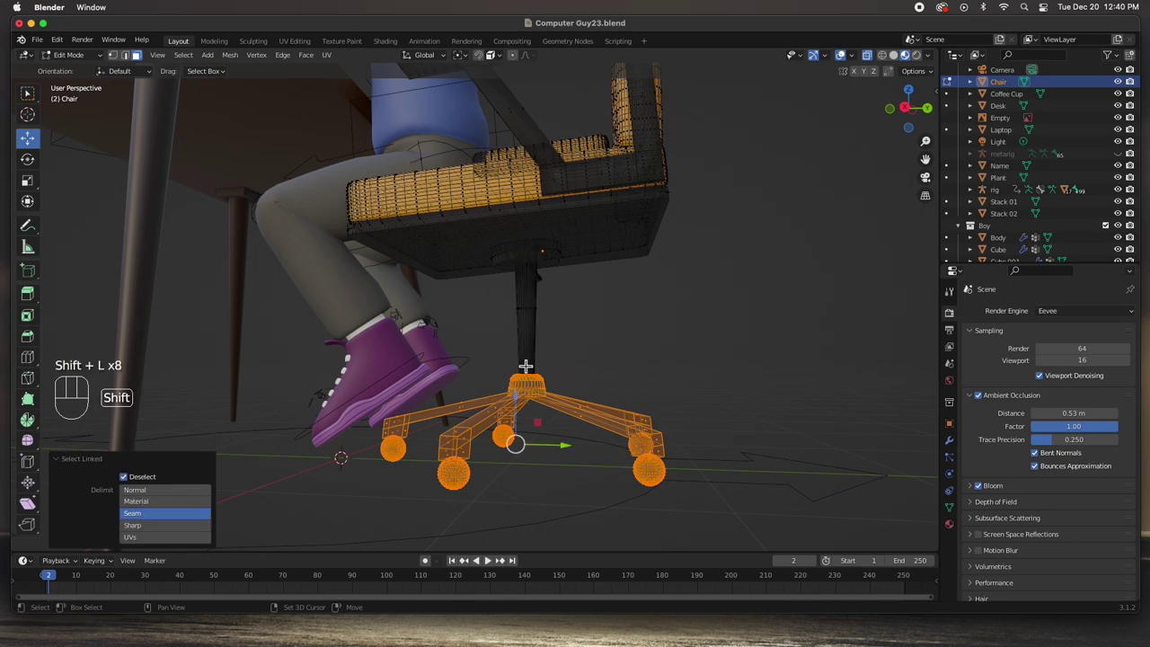
middle_drag(525, 380, 518, 252)
mouse_move(509, 350)
middle_down()
mouse_move(599, 347)
mouse_move(481, 349)
mouse_move(495, 341)
middle_up()
key(KP_3)
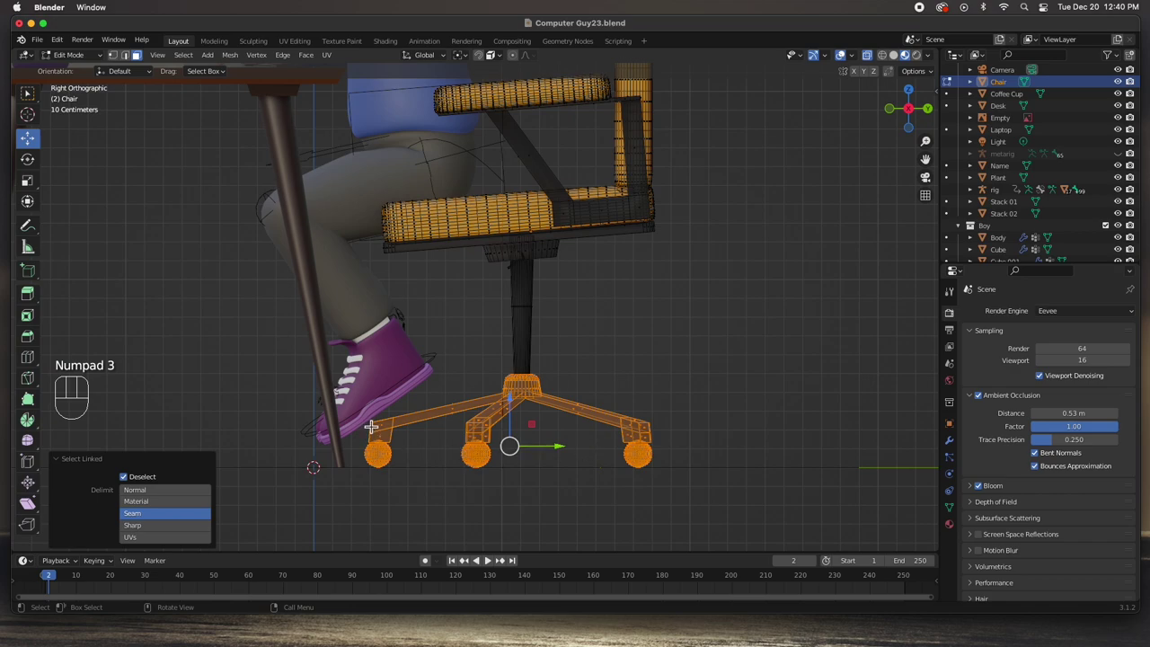
key(s)
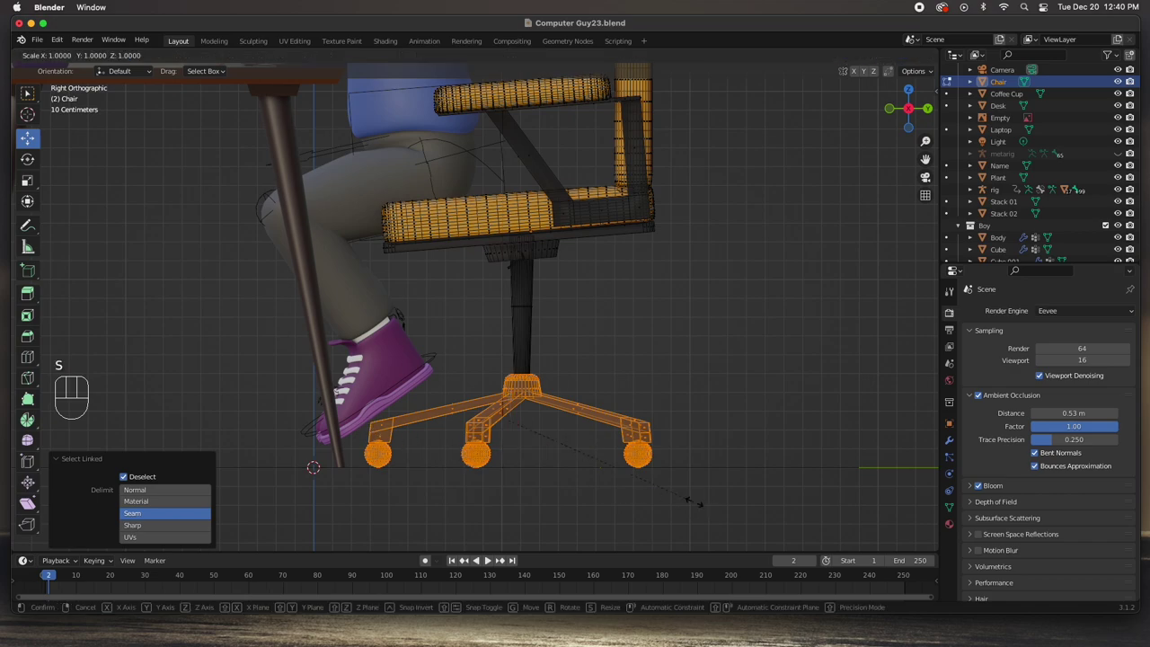
click(716, 508)
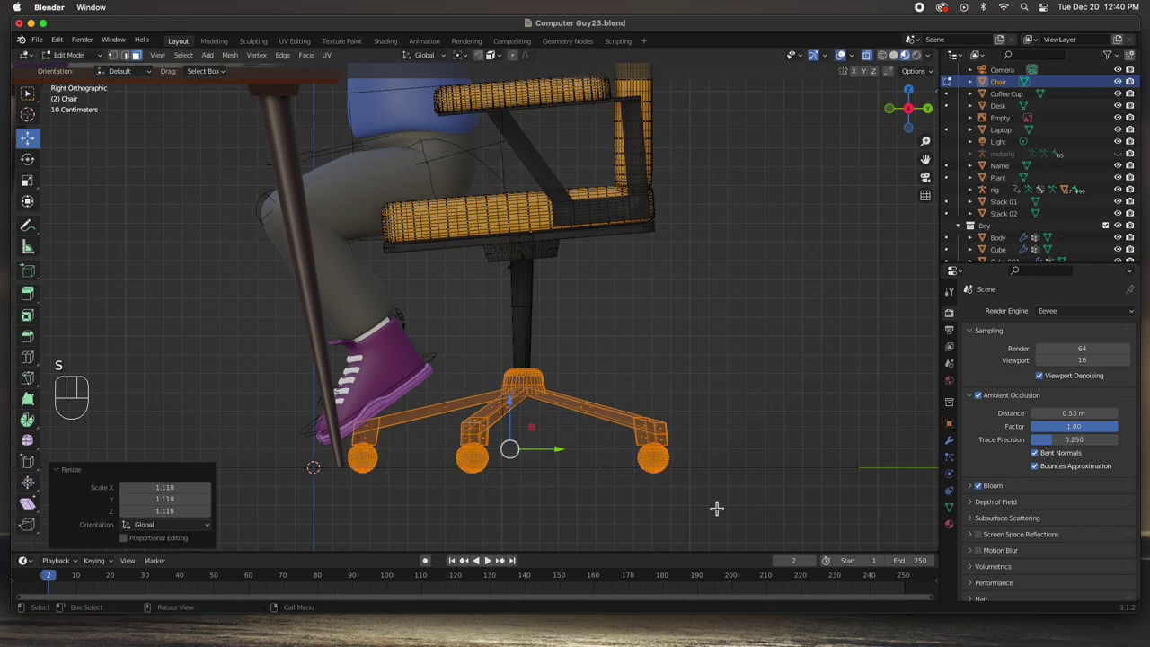
click(512, 418)
drag(512, 418, 514, 411)
- Rotate the wheeled base 42.2° around the vertical axis, using a top wireframe view
mouse_move(624, 482)
middle_down()
mouse_move(633, 436)
mouse_move(614, 464)
middle_up()
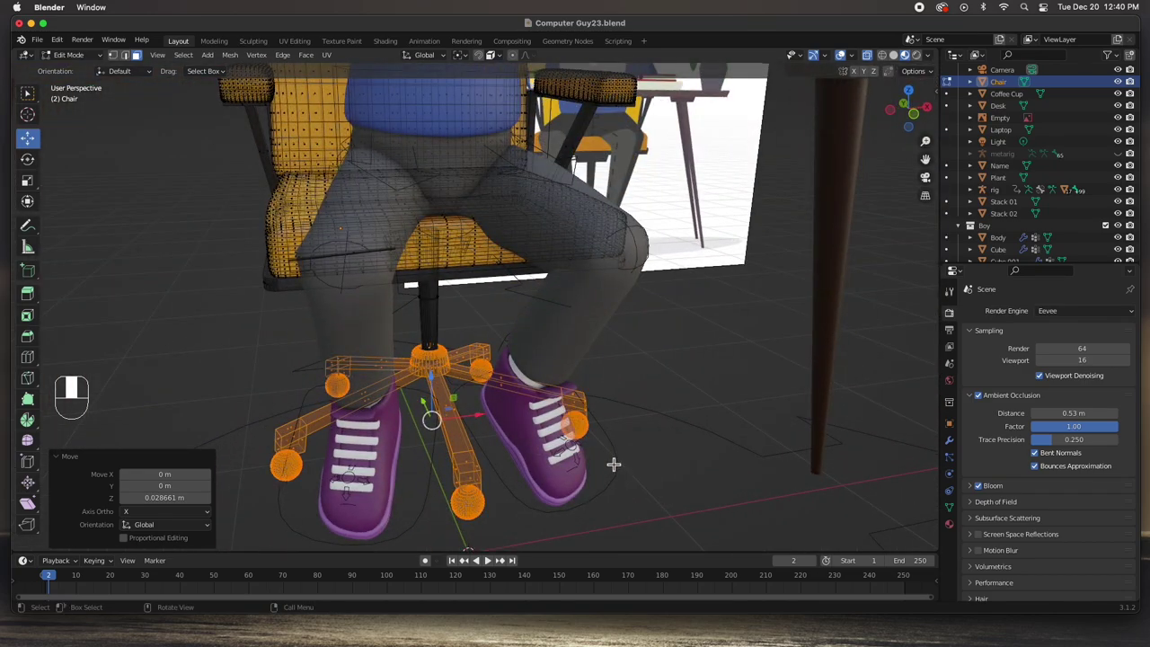
key(KP_7)
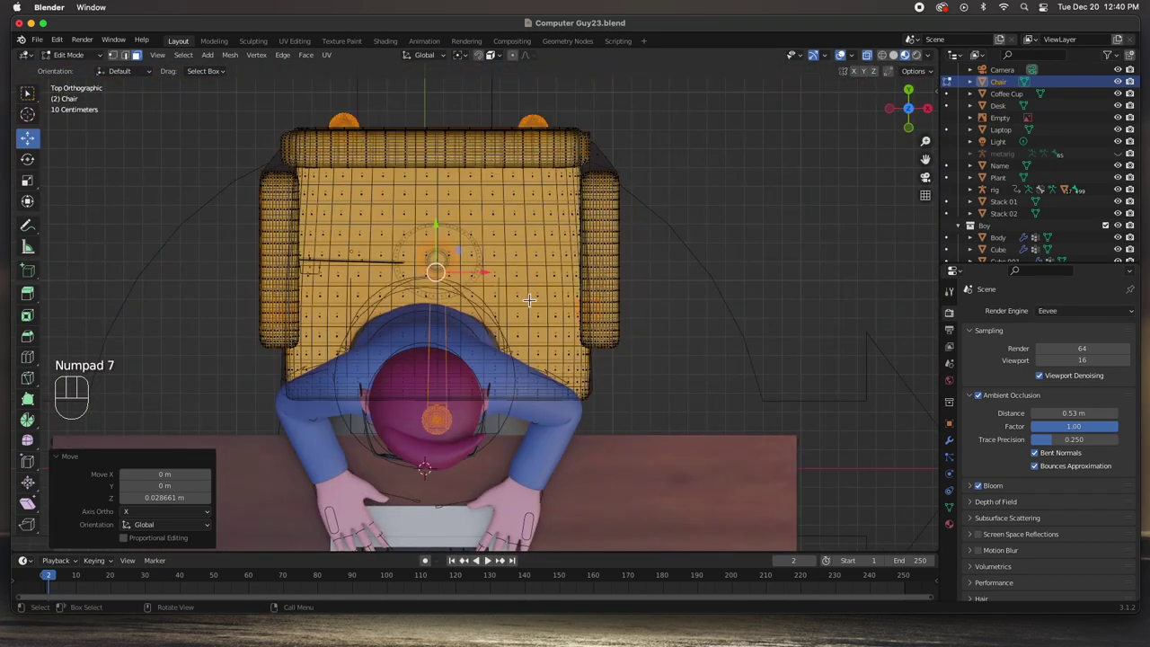
scroll(530, 301, down, 3)
click(881, 56)
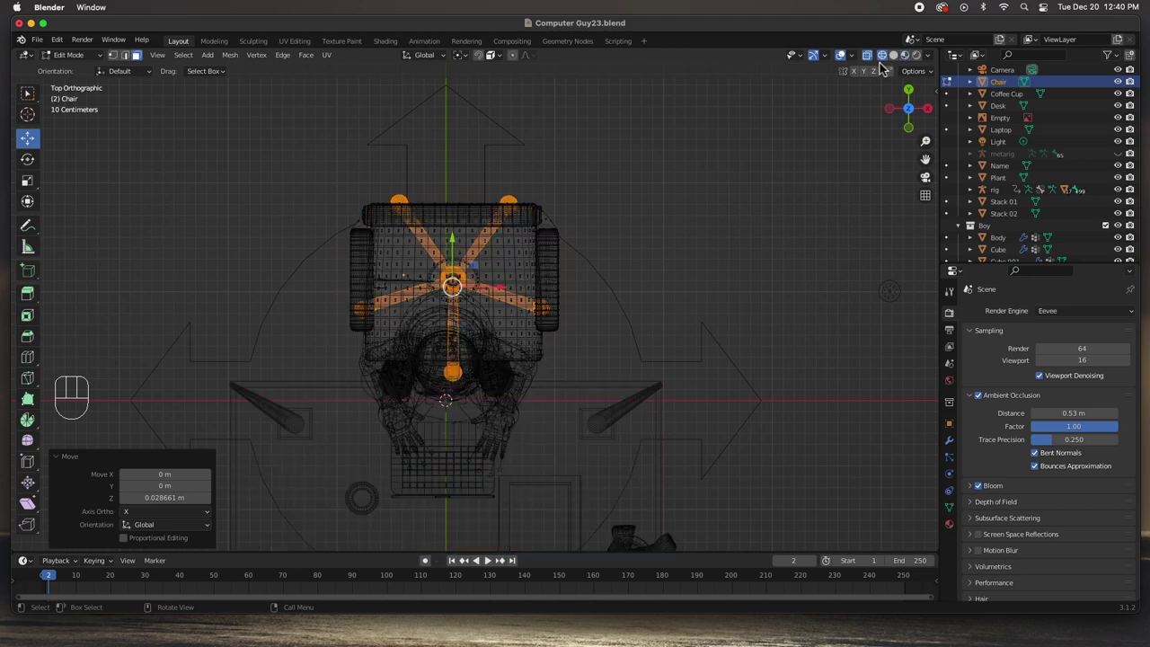
scroll(583, 281, up, 3)
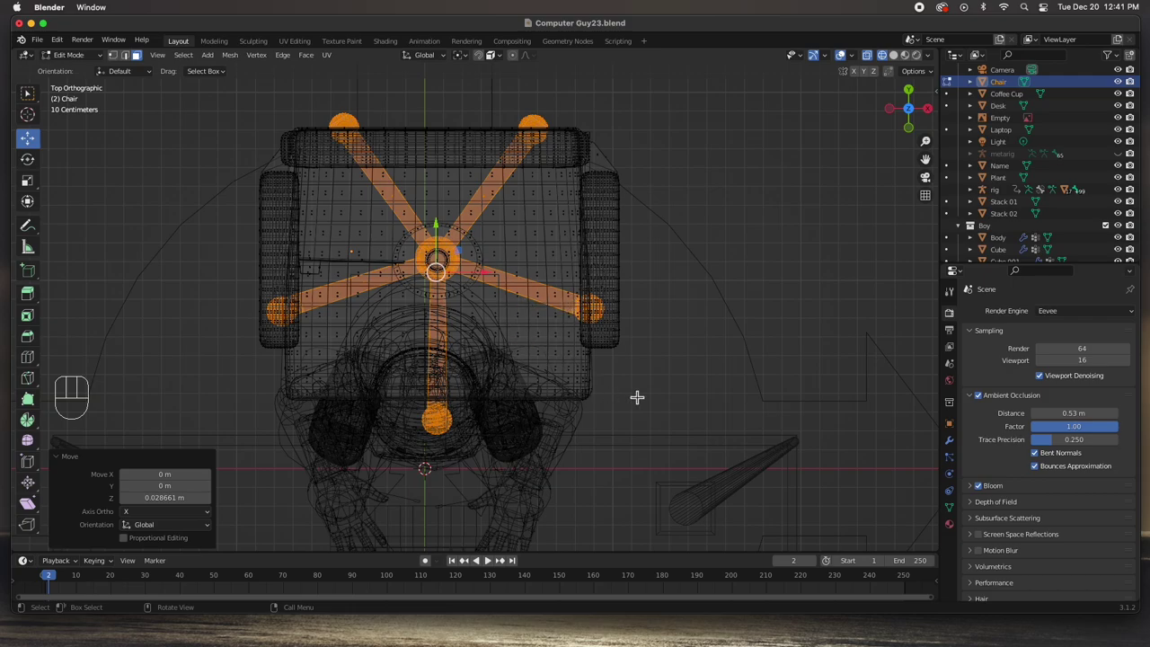
click(27, 159)
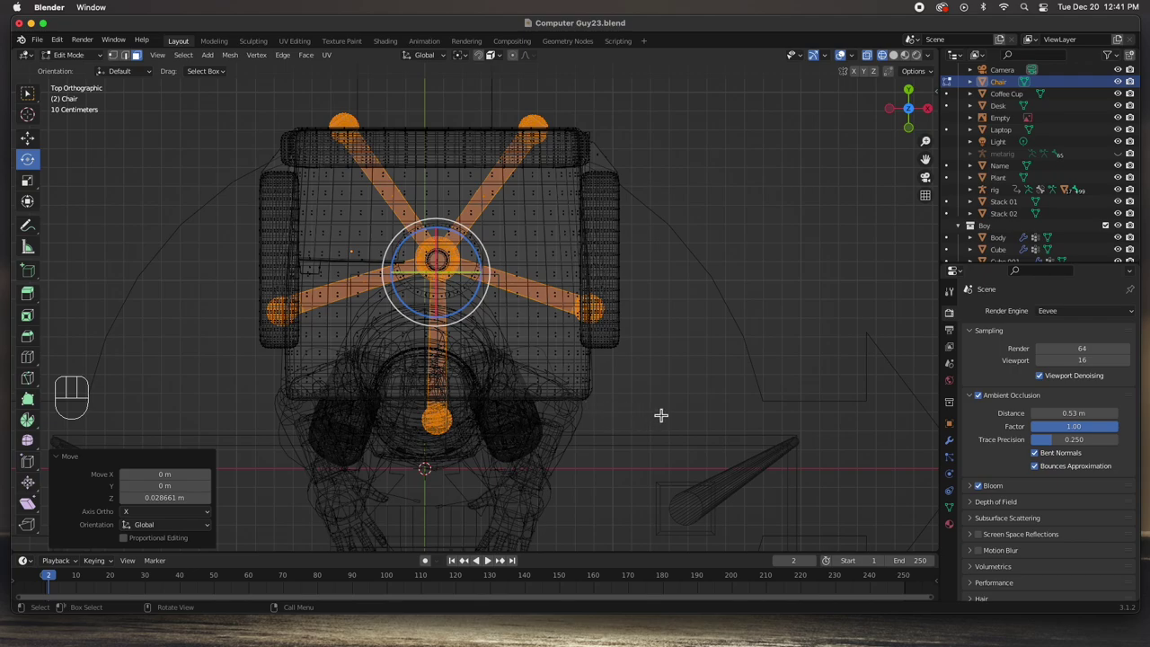
key(r)
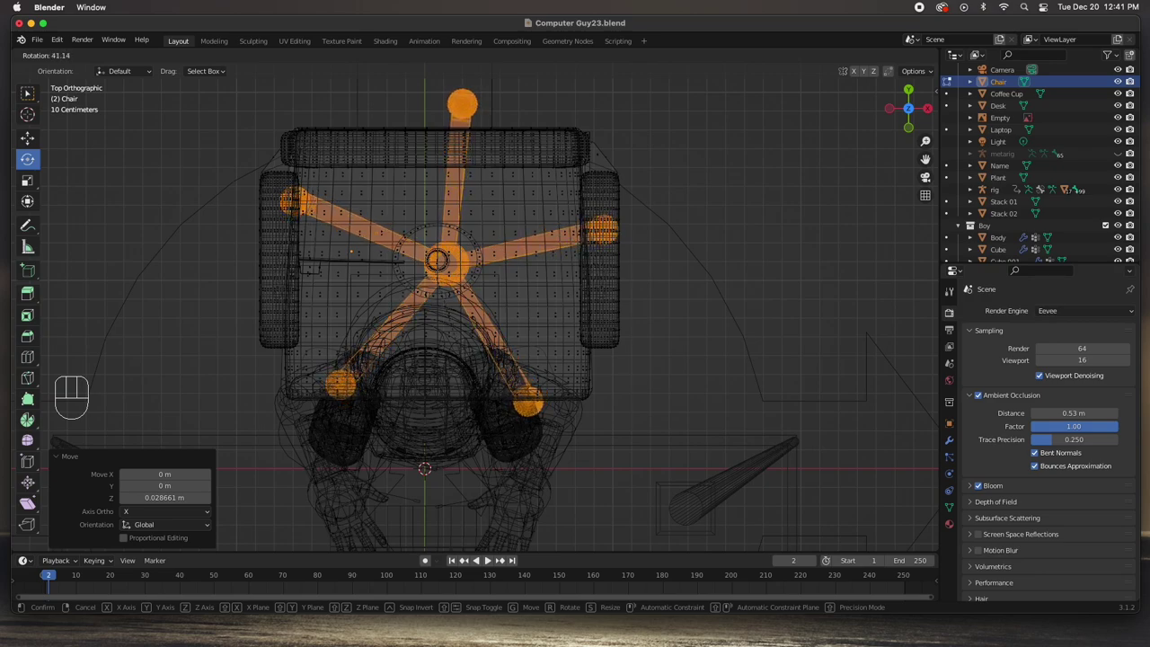
click(495, 405)
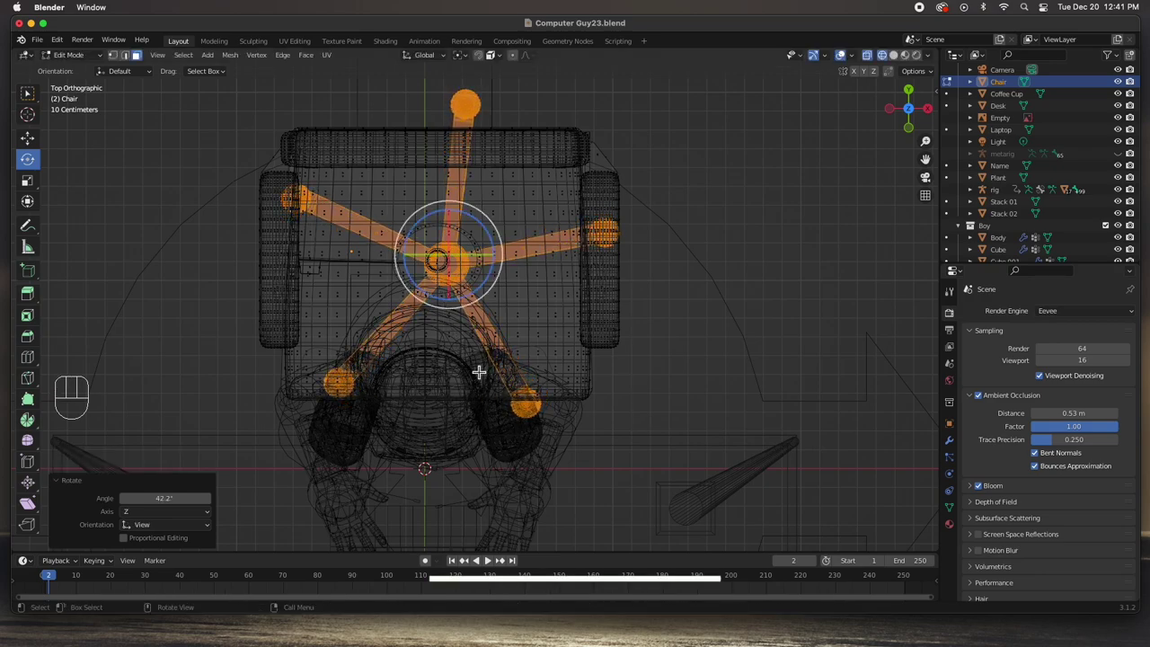
- Re-centre the wheeled base under the chair column along X, and shift it about 0.013 m along Y
click(27, 137)
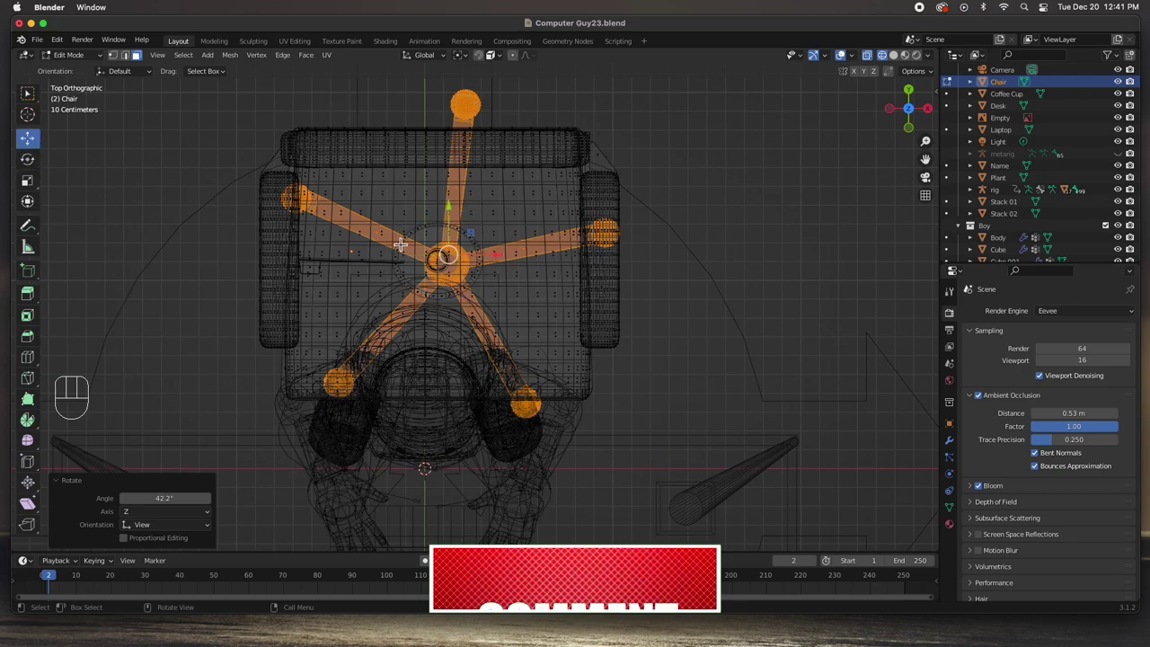
mouse_move(497, 257)
mouse_down()
mouse_move(439, 232)
mouse_move(481, 257)
mouse_up()
middle_drag(563, 416, 469, 321)
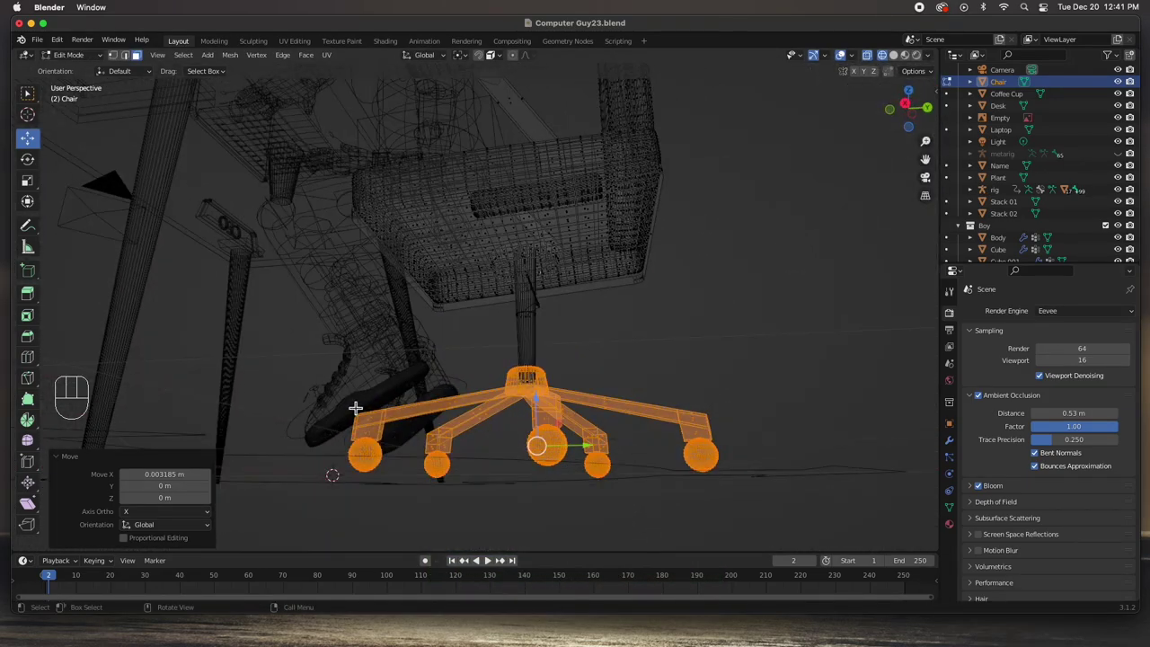
middle_drag(368, 429, 417, 468)
key(KP_3)
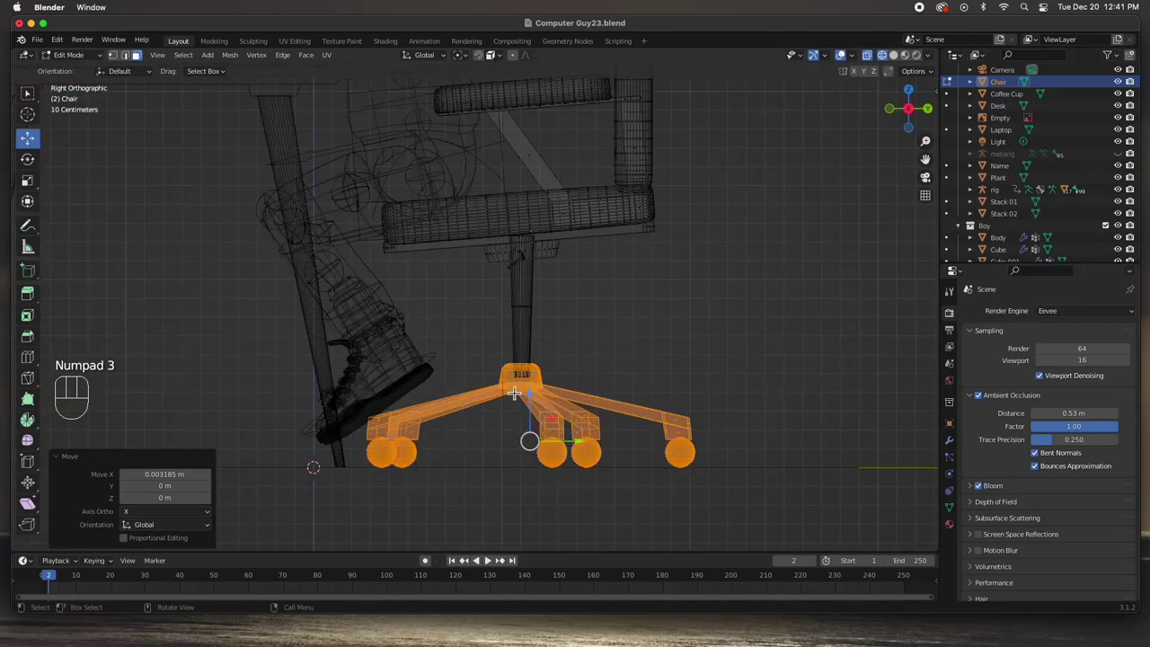
drag(579, 442, 585, 442)
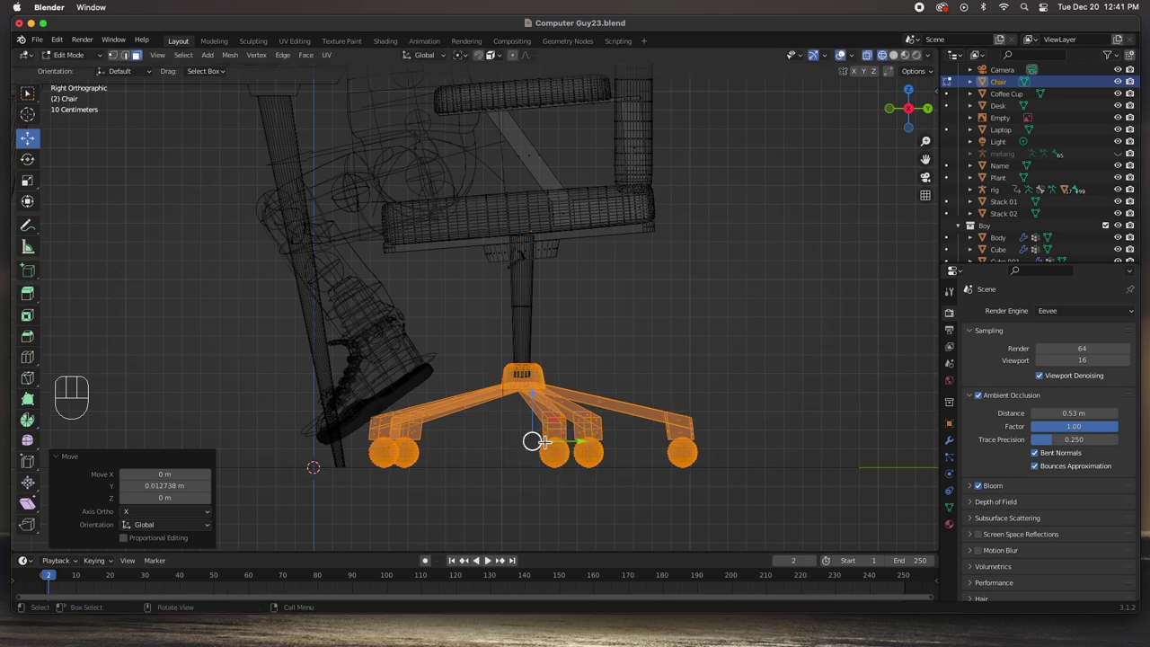
- Rotate the wheeled base 3.08° around global Z and scale it uniformly to 1.076
click(27, 160)
drag(506, 442, 510, 438)
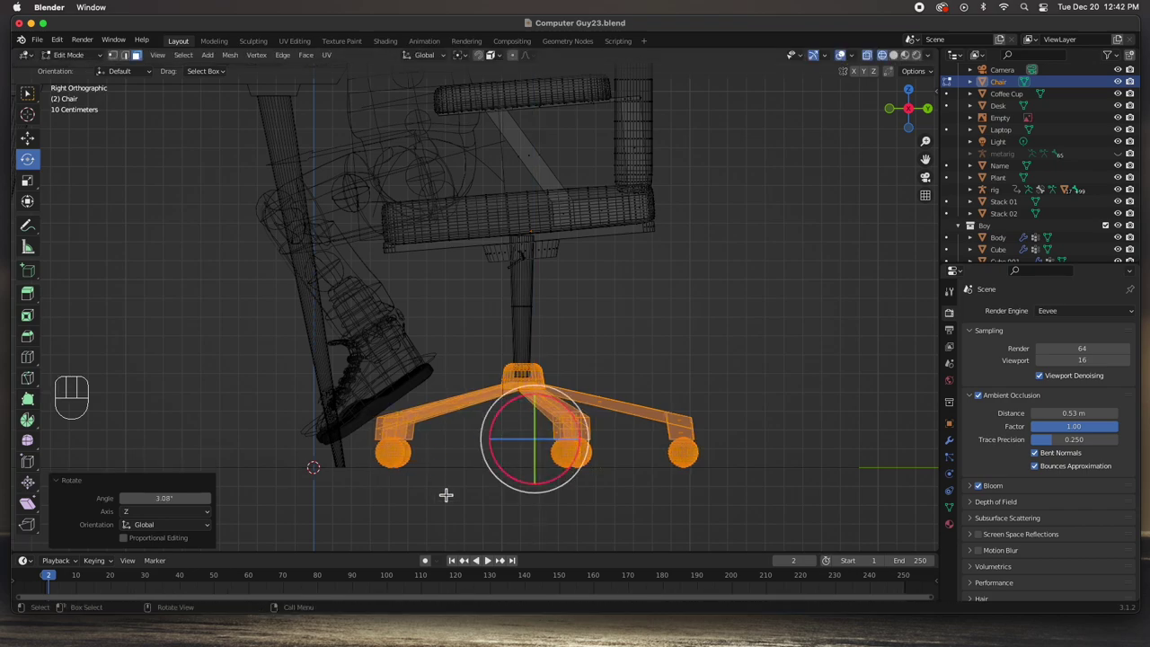
key(s)
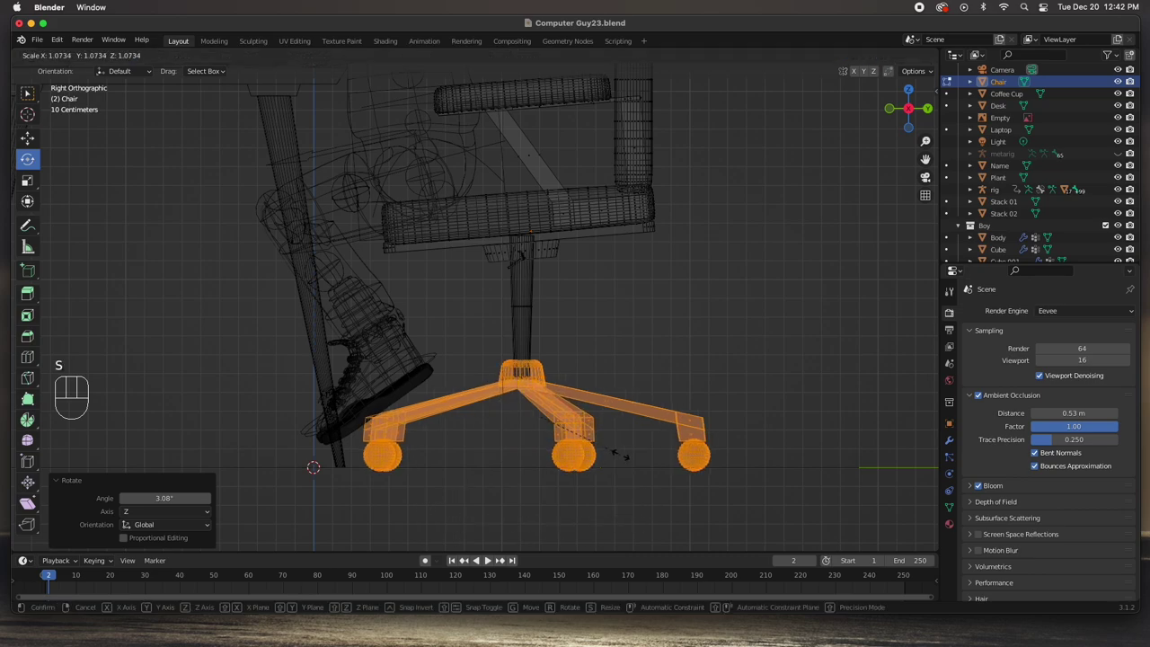
click(583, 434)
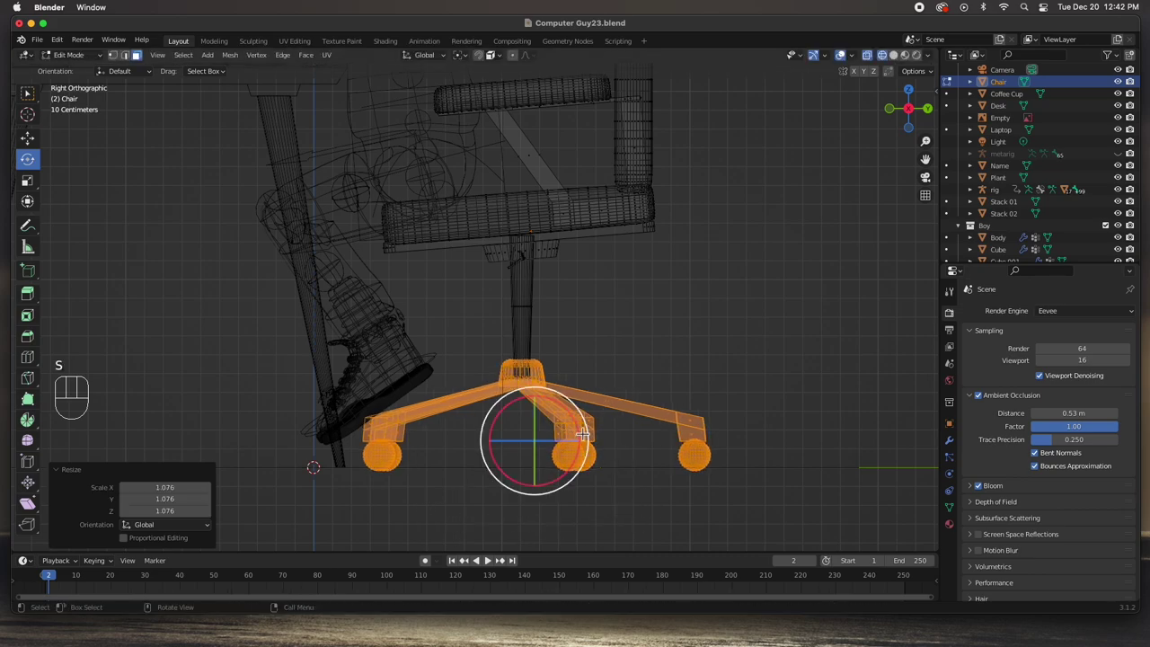
- Raise the wheeled base about 0.019 m along Z so its casters rest on the floor line
click(28, 139)
drag(535, 398, 535, 396)
key(KP_1)
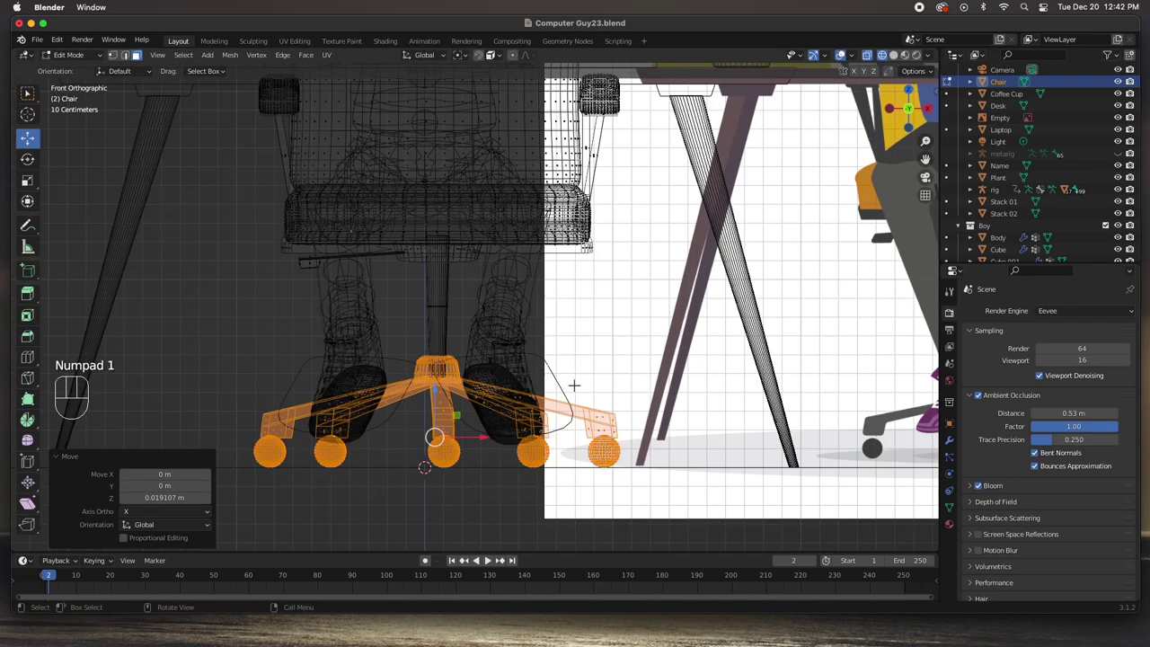
key(KP_3)
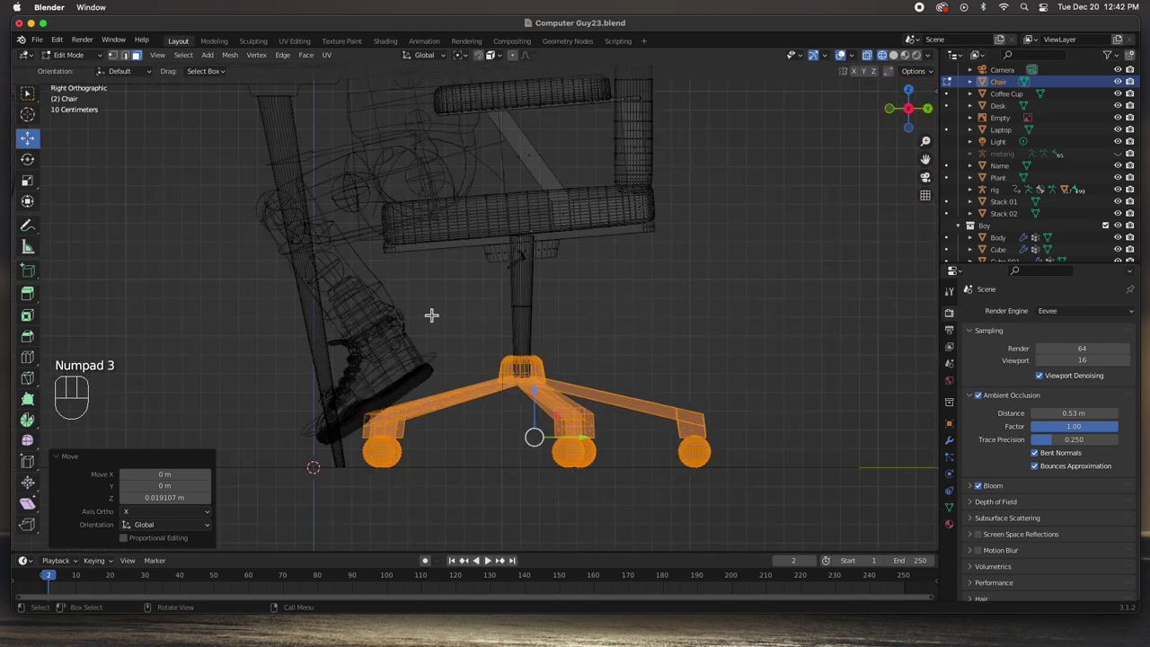
- Return the chair to Object Mode, deselect it, and show the scene in Material Preview beside the reference from the front
scroll(431, 315, down, 5)
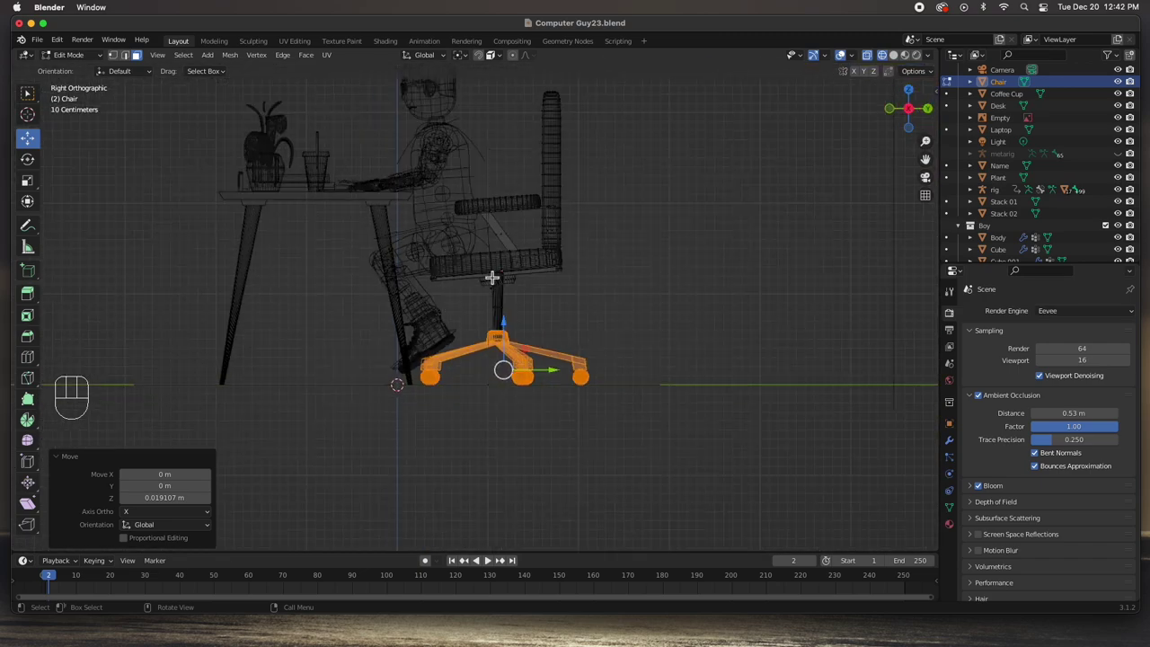
middle_drag(368, 234, 464, 246)
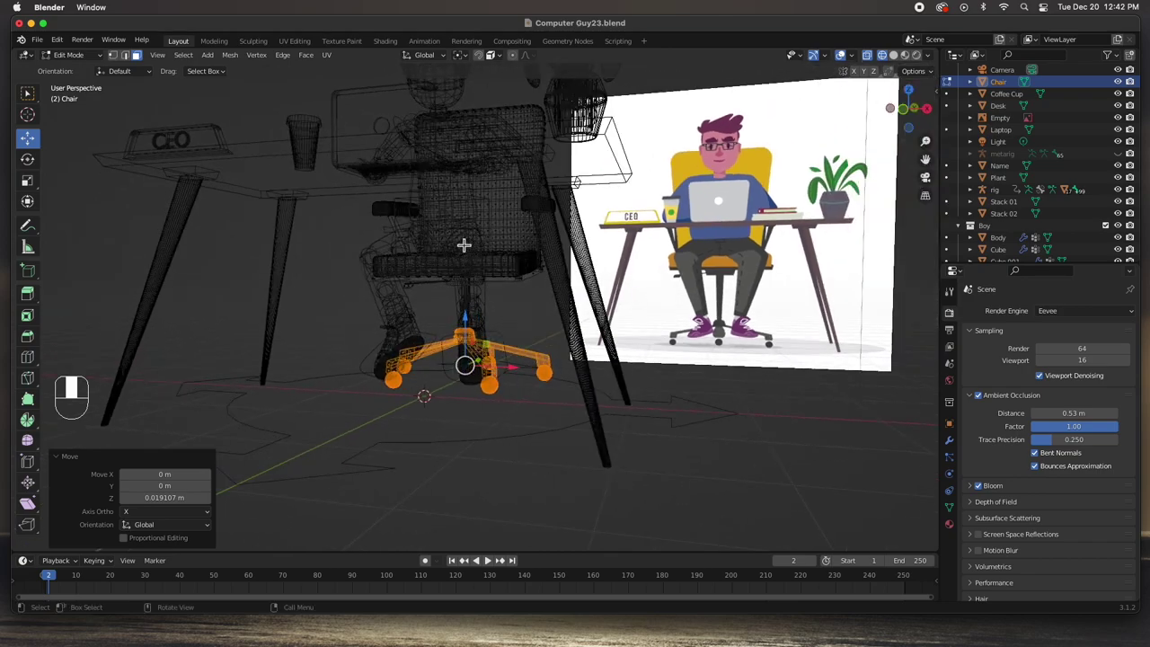
key(Tab)
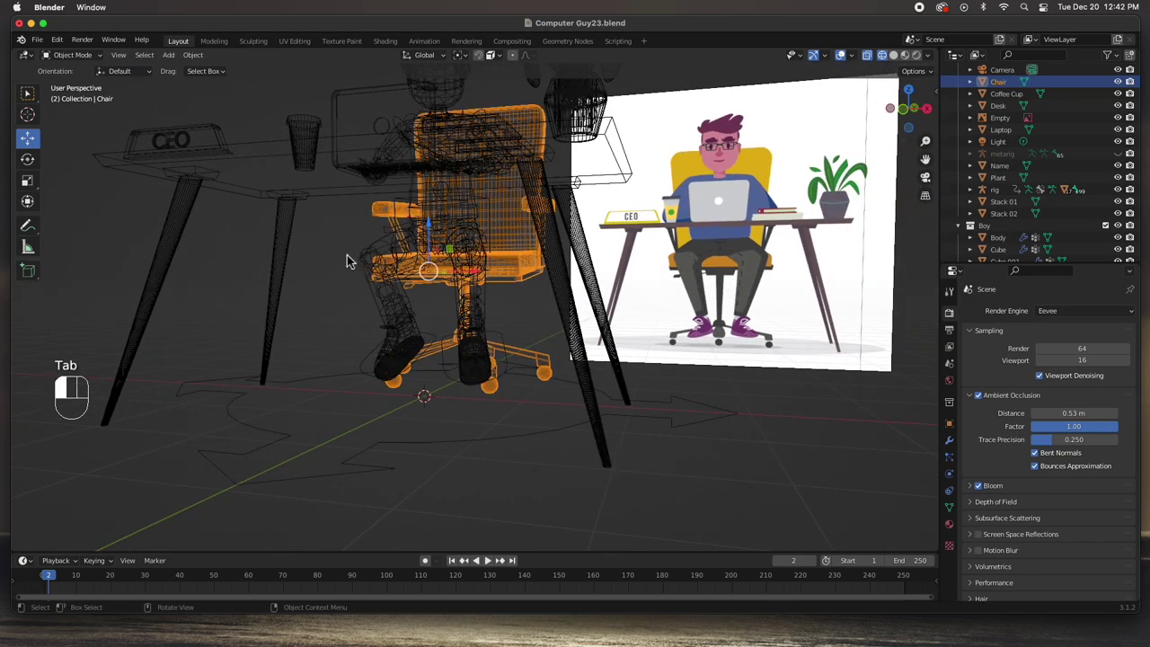
key(alt+a)
key(shift+z)
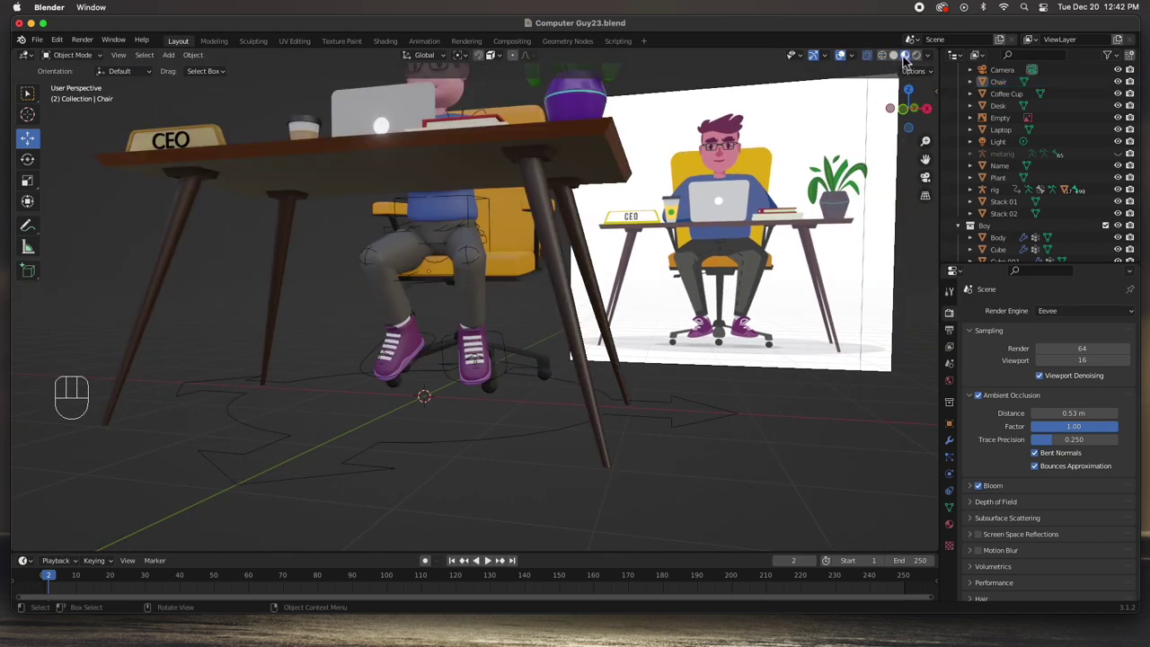
middle_drag(618, 193, 453, 241)
key(KP_1)
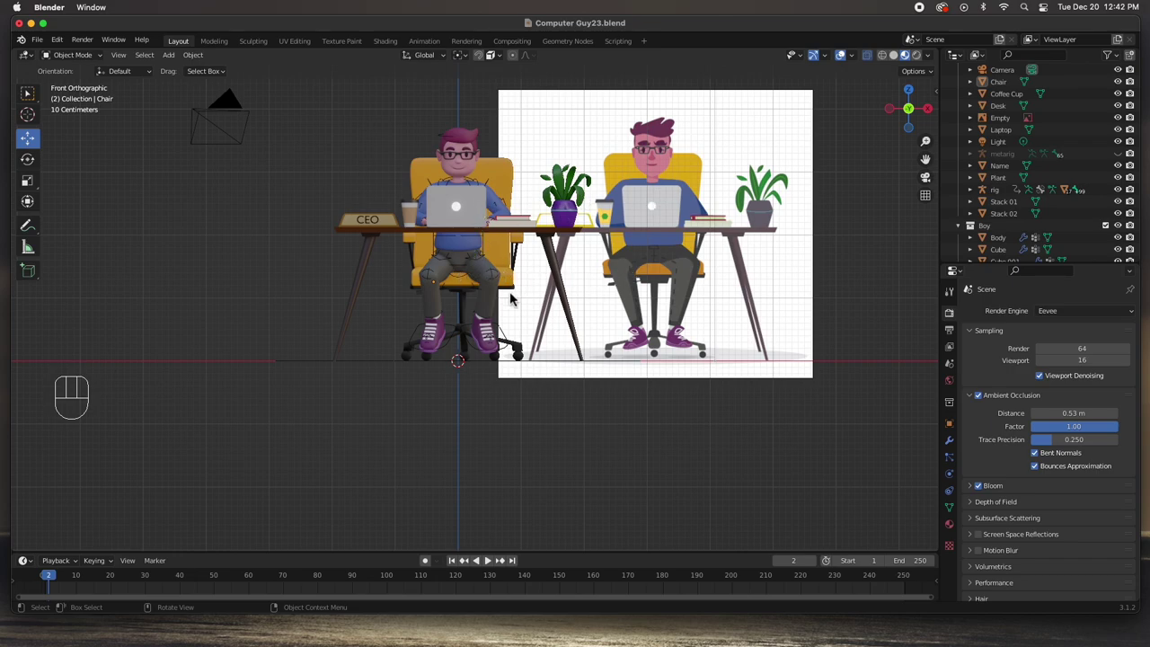
- Put the rig in Pose Mode and move the right foot's IK control about 0.064 m along Y
click(452, 348)
middle_drag(452, 348, 482, 346)
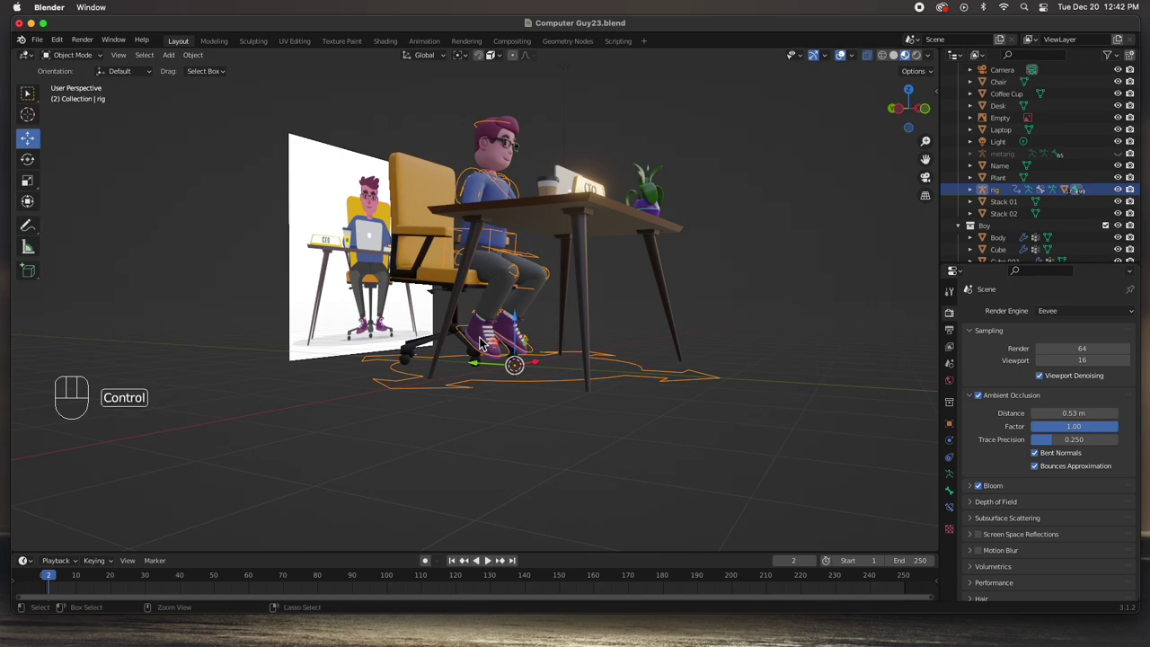
key(ctrl+Tab)
scroll(476, 355, up, 5)
click(459, 367)
middle_drag(458, 367, 449, 332)
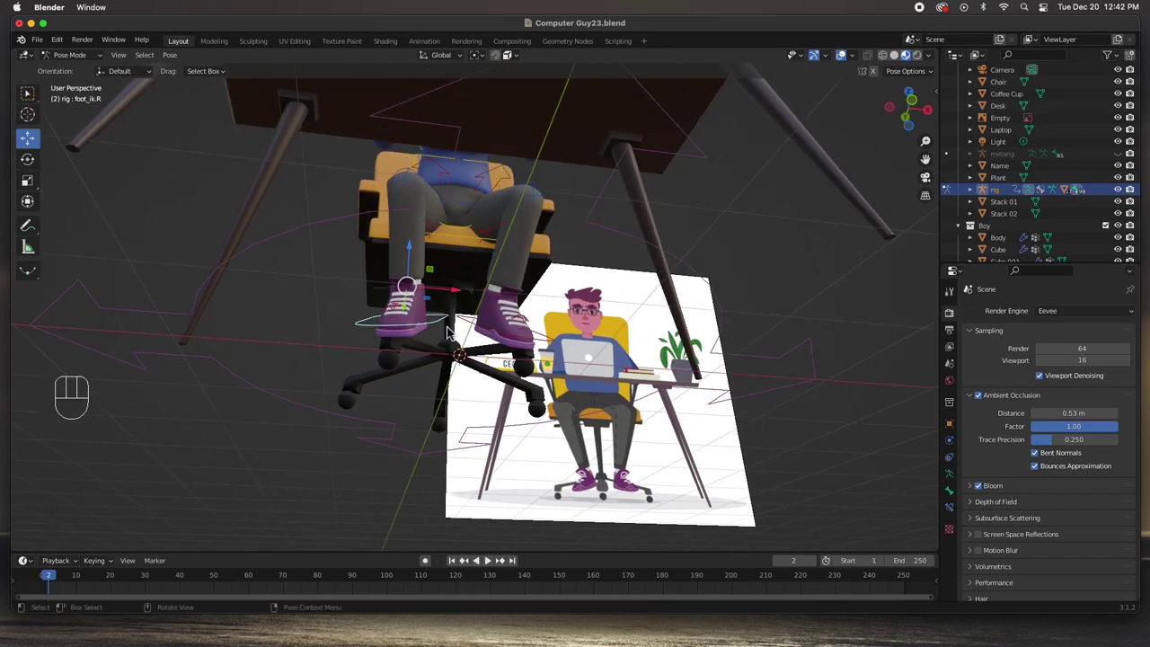
key(KP_Decimal)
middle_drag(454, 329, 558, 365)
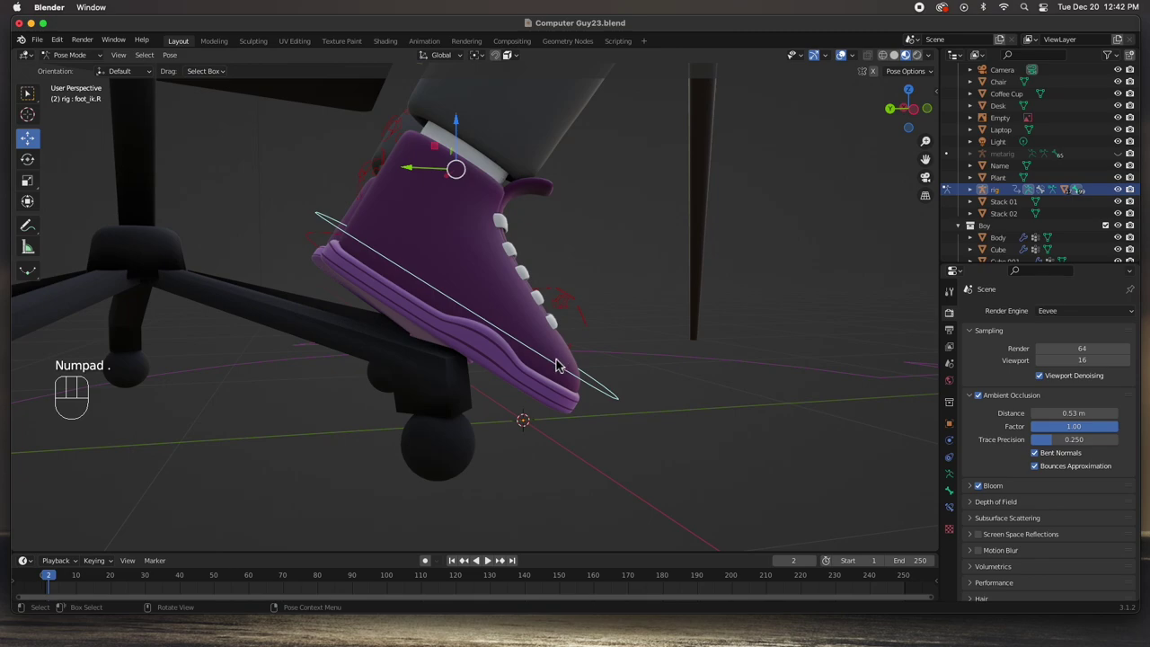
drag(460, 155, 382, 170)
middle_drag(383, 171, 465, 274)
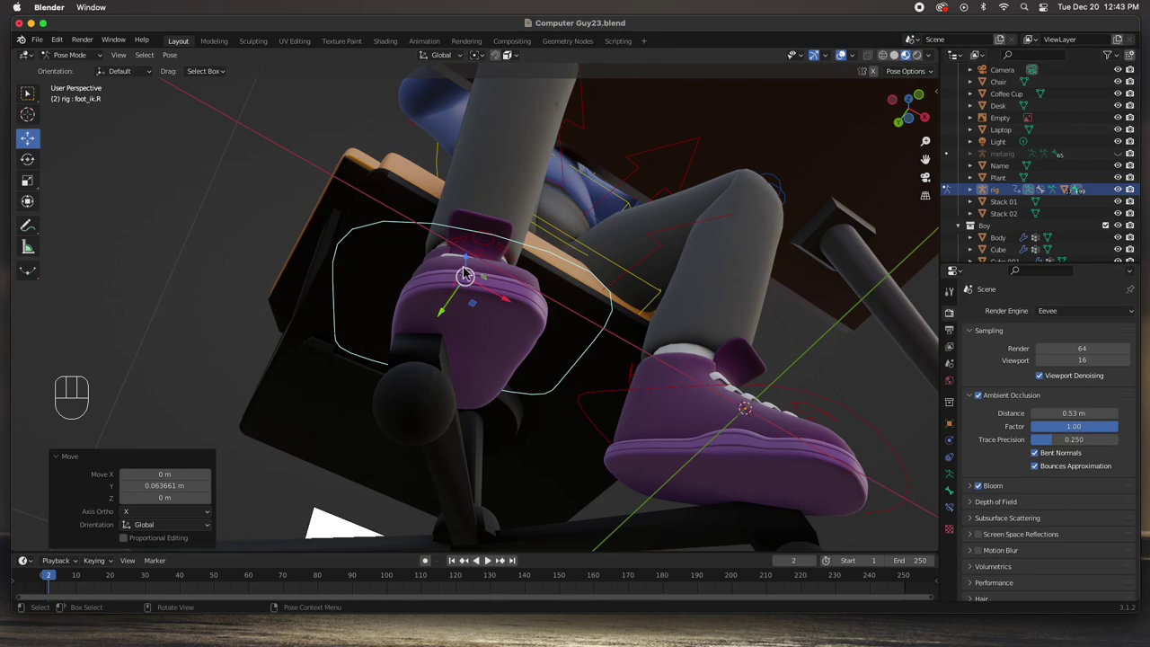
- Move the right foot's IK control about 0.031 m along X, over the chair leg
key(g)
key(x)
click(534, 324)
middle_drag(534, 323, 567, 330)
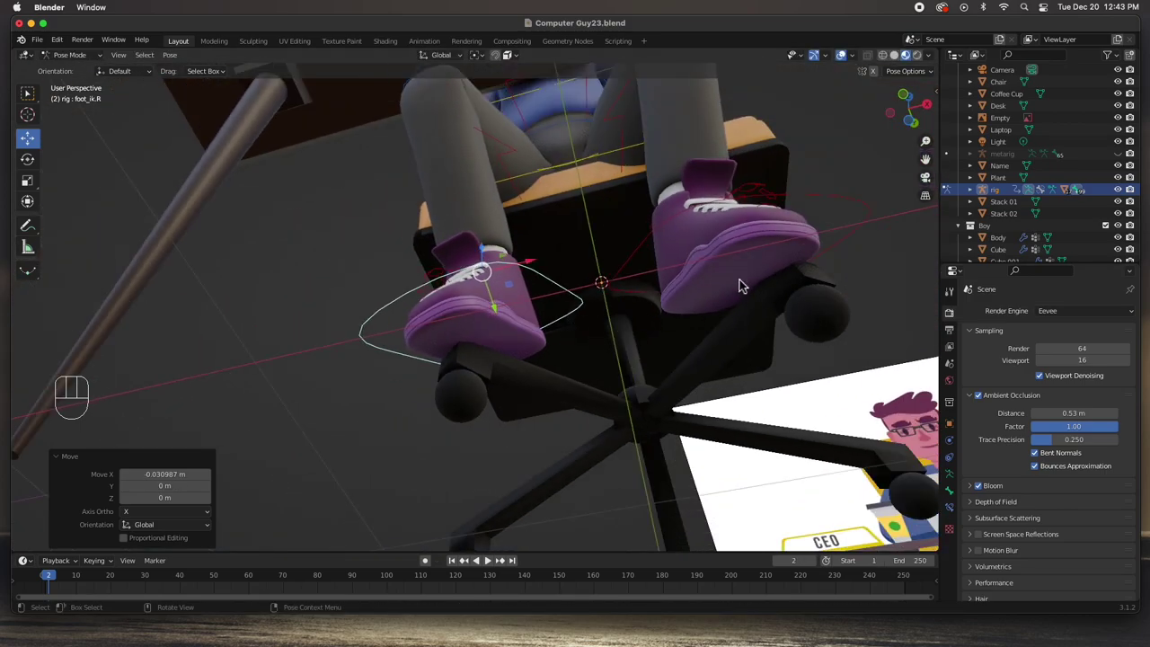
- Reposition the left foot's IK control over the chair base, finishing with a move of about 0.045 m along X
click(666, 263)
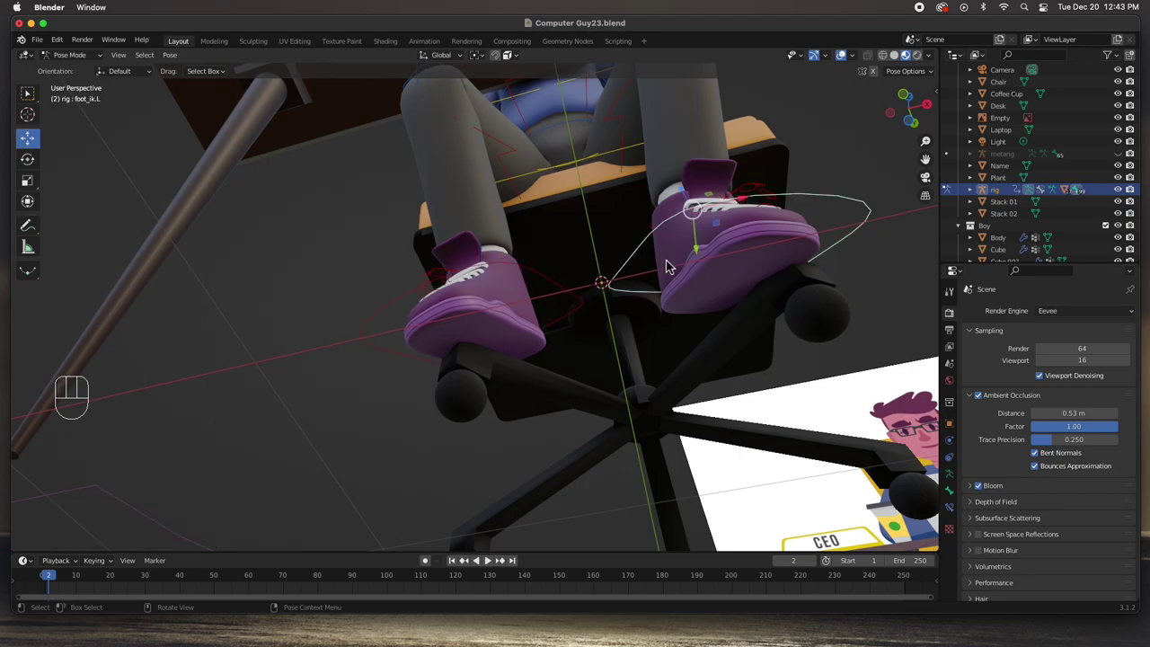
drag(745, 209, 755, 203)
middle_drag(755, 203, 698, 303)
drag(636, 113, 626, 112)
middle_drag(626, 112, 731, 248)
drag(783, 266, 801, 264)
middle_drag(801, 264, 647, 254)
scroll(646, 252, down, 2)
scroll(646, 252, down, 2)
key(KP_1)
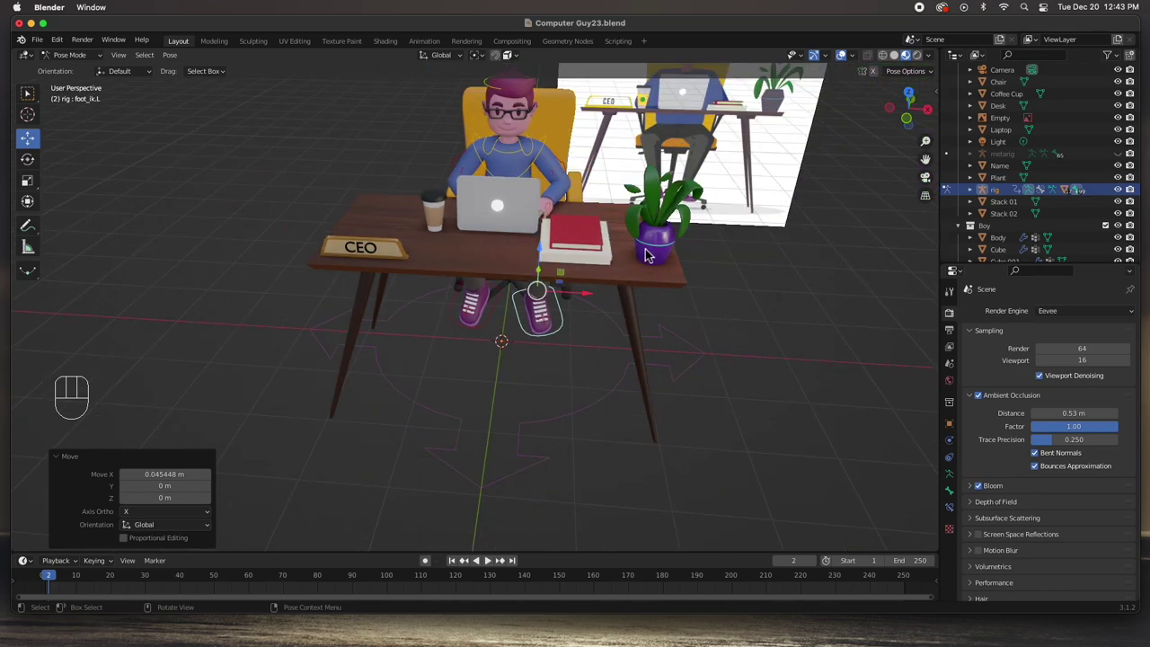
scroll(651, 230, up, 1)
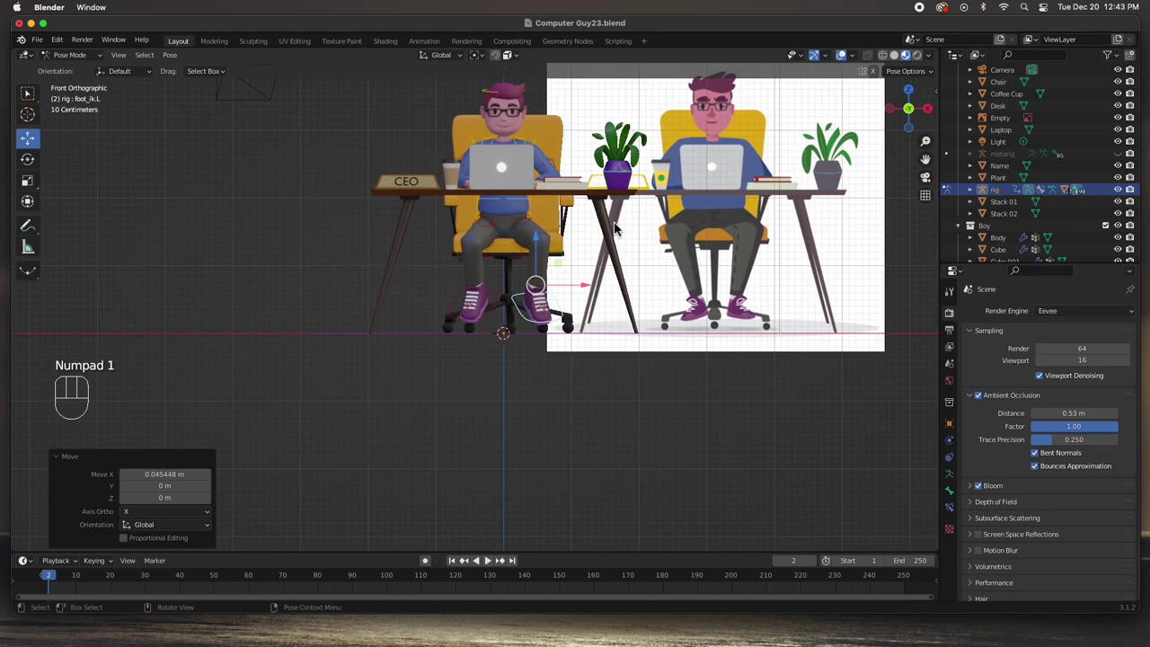
shift+middle_drag(629, 236, 512, 287)
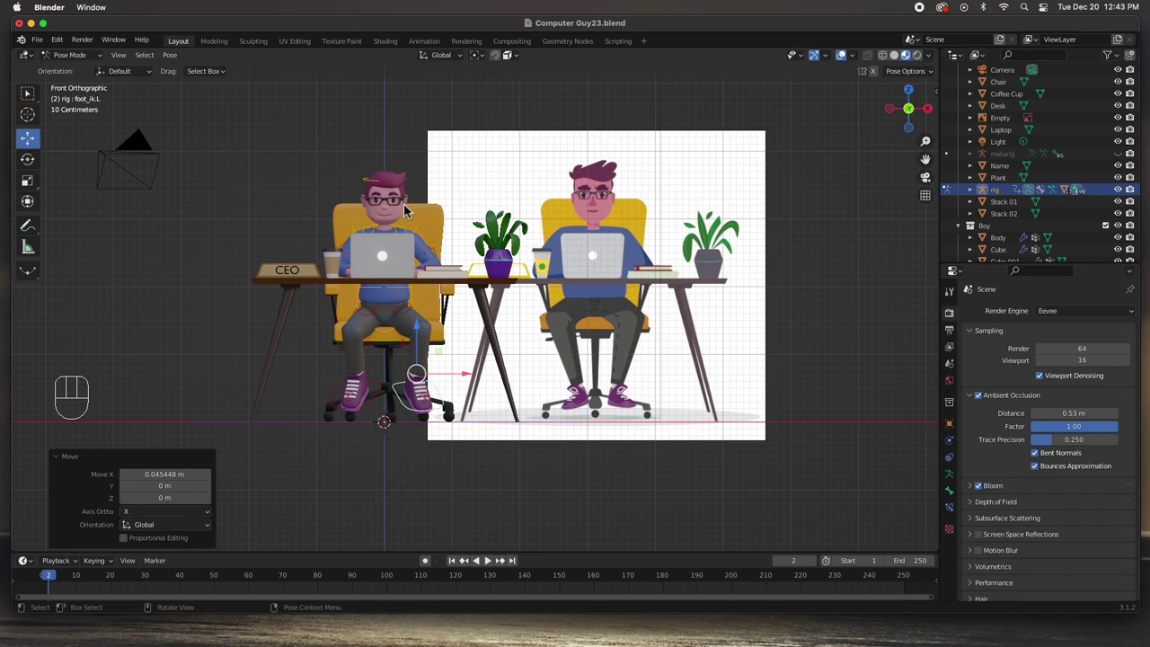
- Select the rig's head control, bring the character's head up close, and return the rig to Object Mode
key(alt+a)
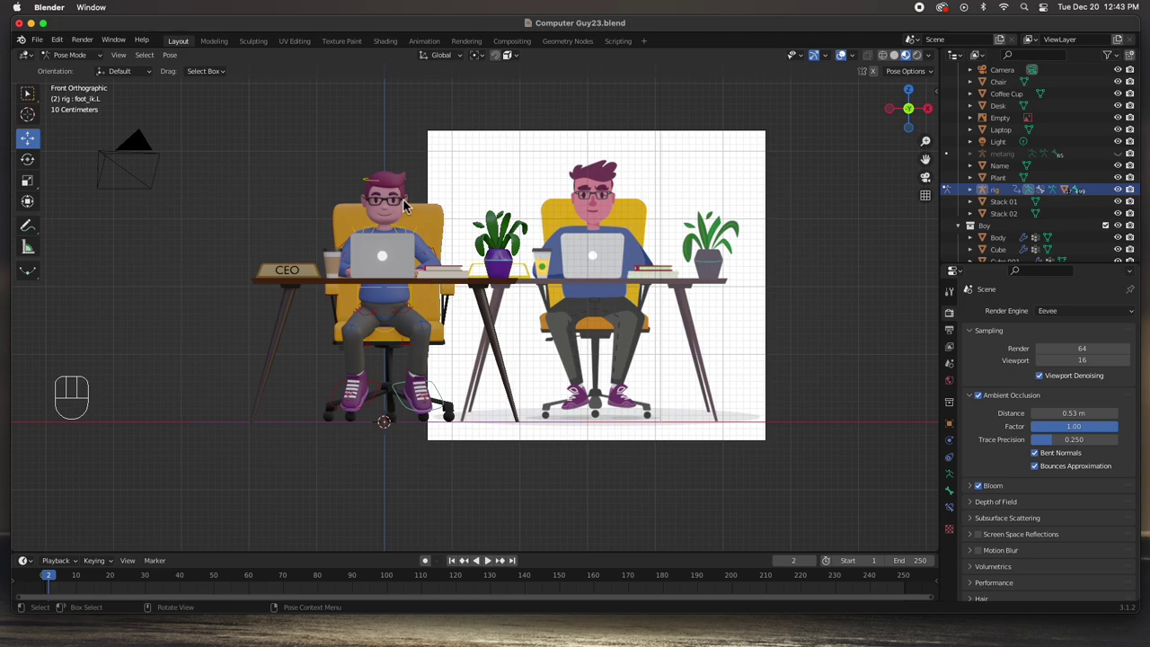
click(401, 205)
key(KP_Decimal)
middle_drag(529, 327, 476, 321)
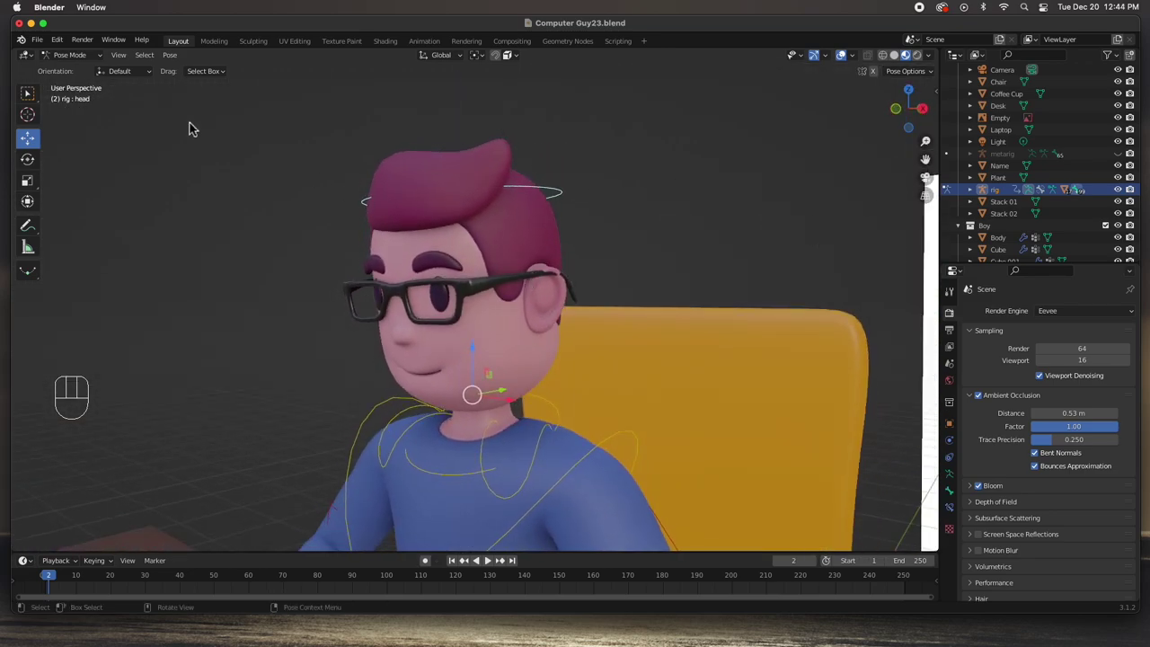
click(69, 55)
click(72, 70)
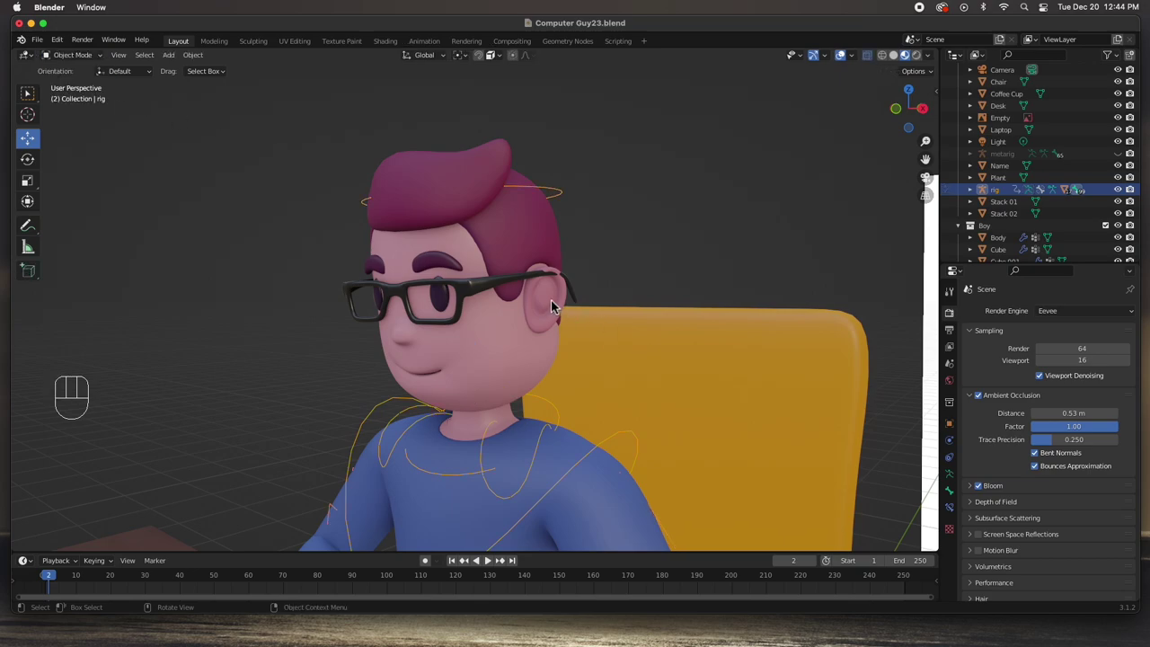
- Put the eye glasses in Weight Paint mode and show their vertex groups in an enlarged list
click(486, 291)
middle_drag(495, 304, 520, 300)
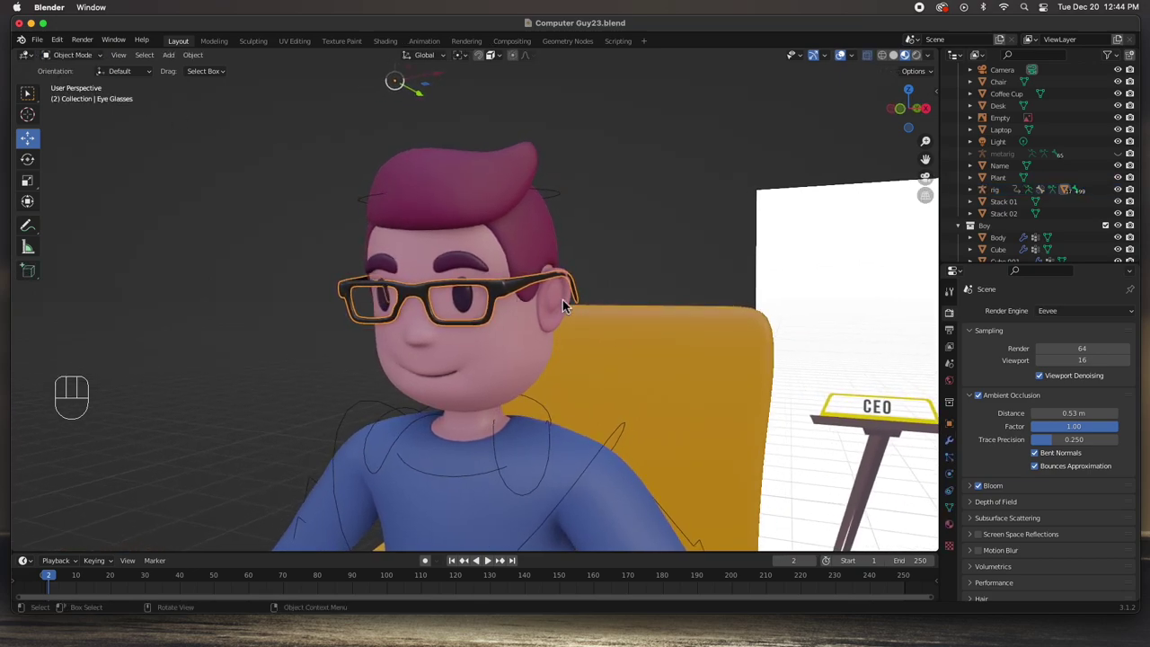
click(80, 55)
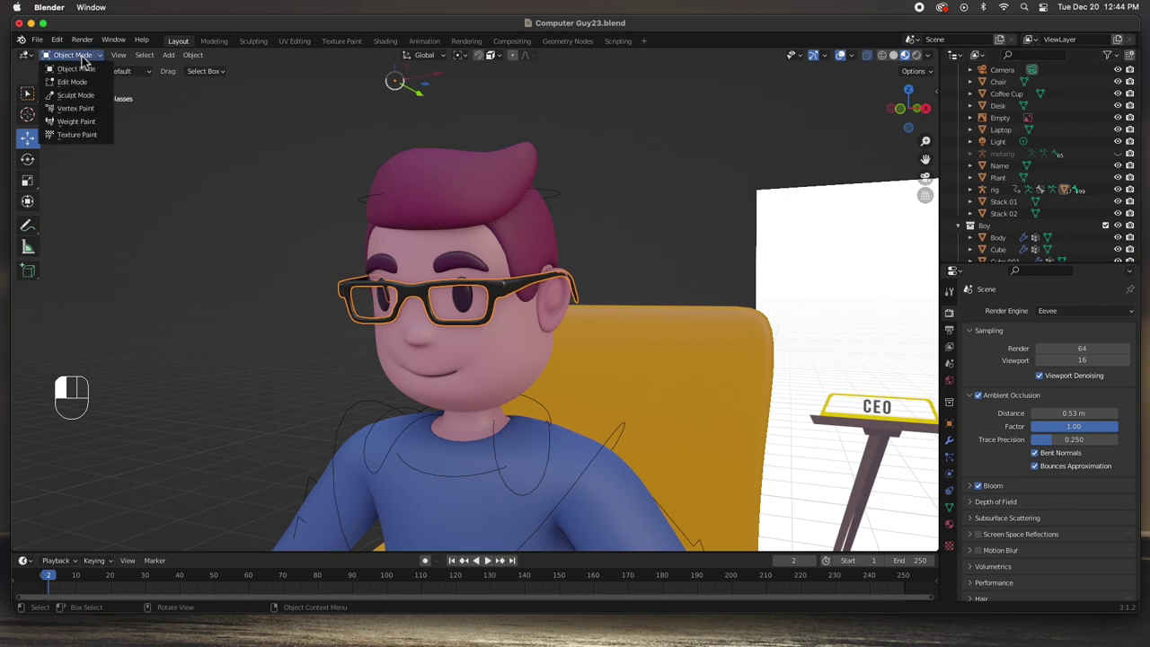
click(87, 121)
click(949, 508)
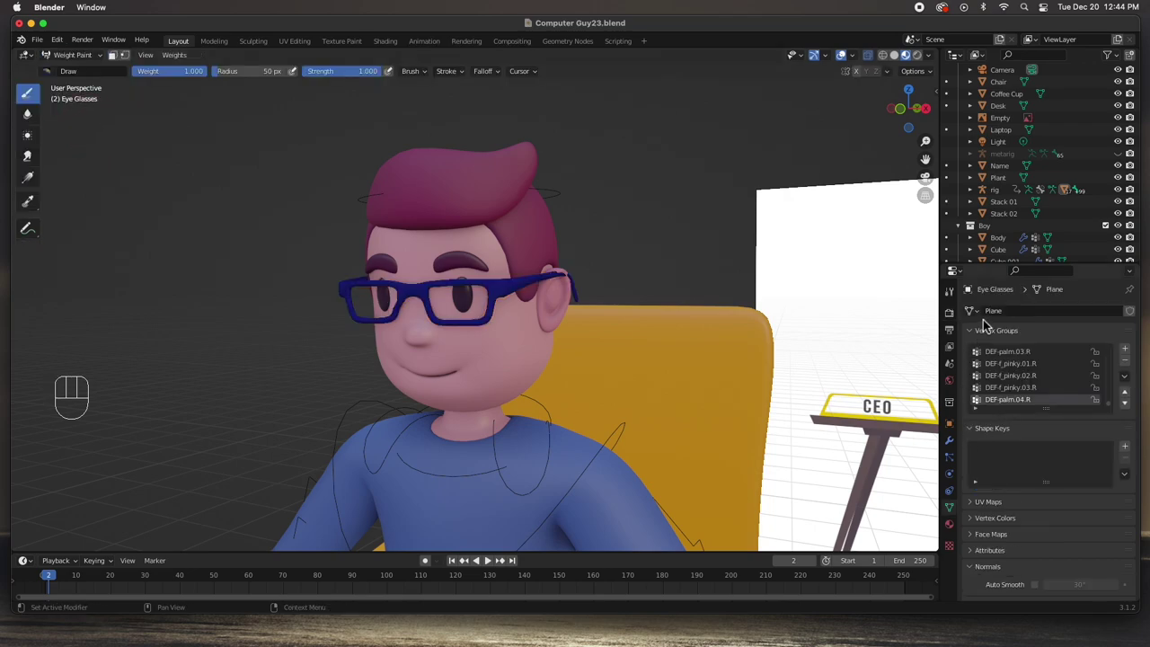
drag(992, 268, 988, 122)
drag(1051, 267, 1055, 432)
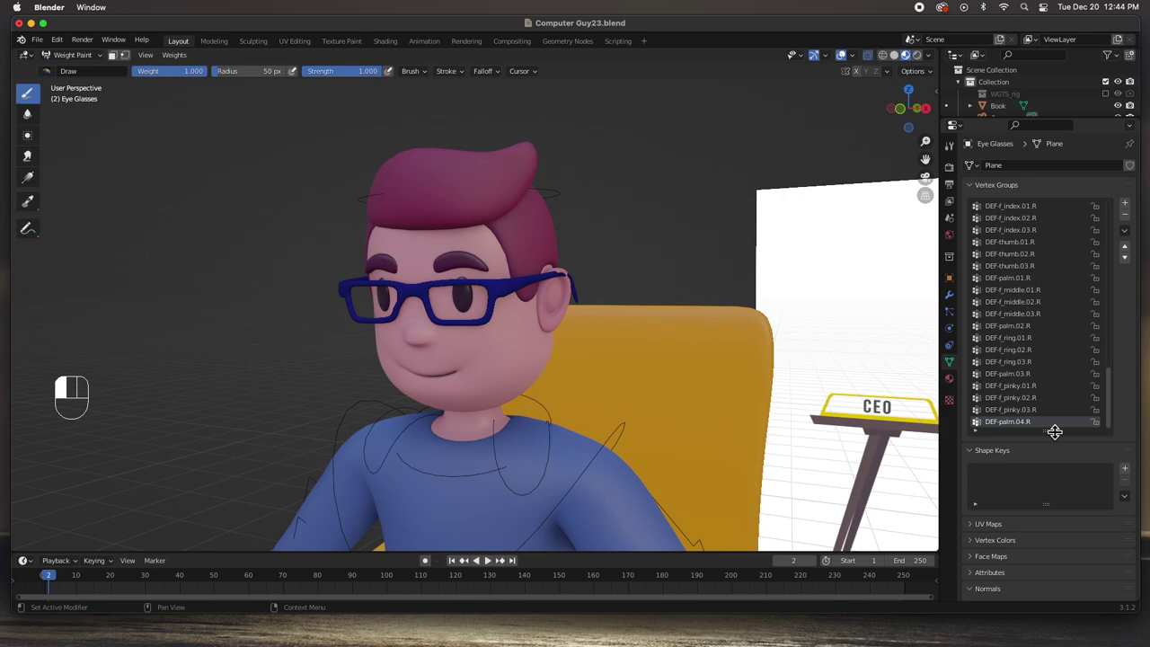
- Check the glasses' weights in the spine vertex groups from DEF-spine.001 up, and make DEF-spine.006 the active group
scroll(1007, 216, up, 10)
click(1004, 221)
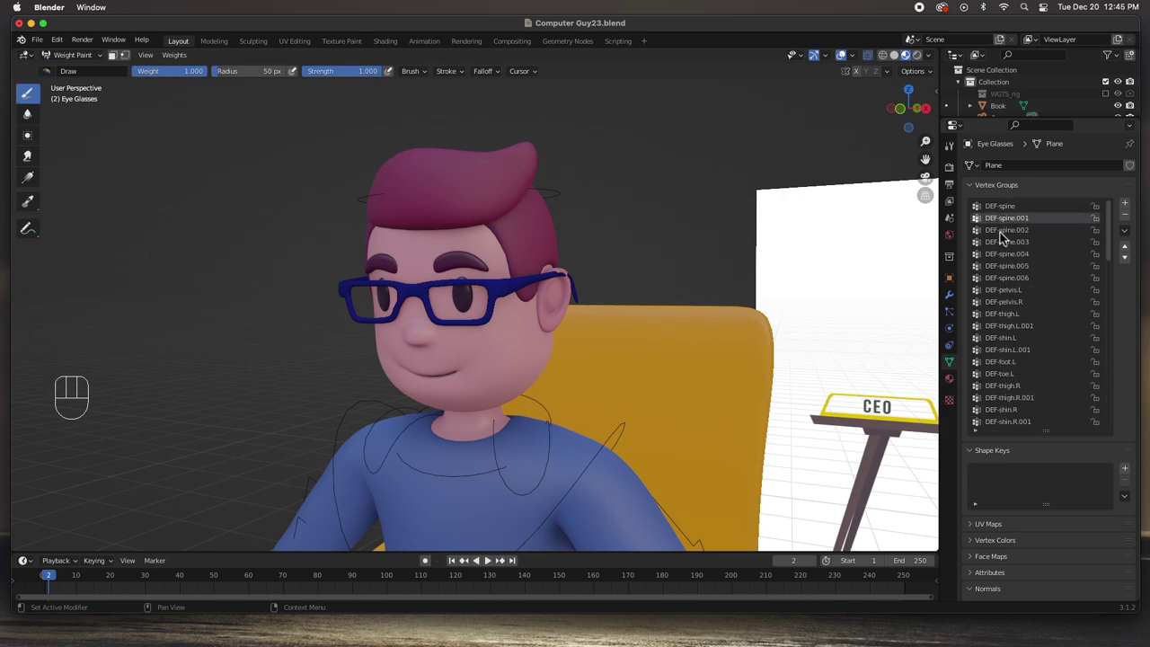
click(1002, 233)
click(1002, 242)
click(1000, 254)
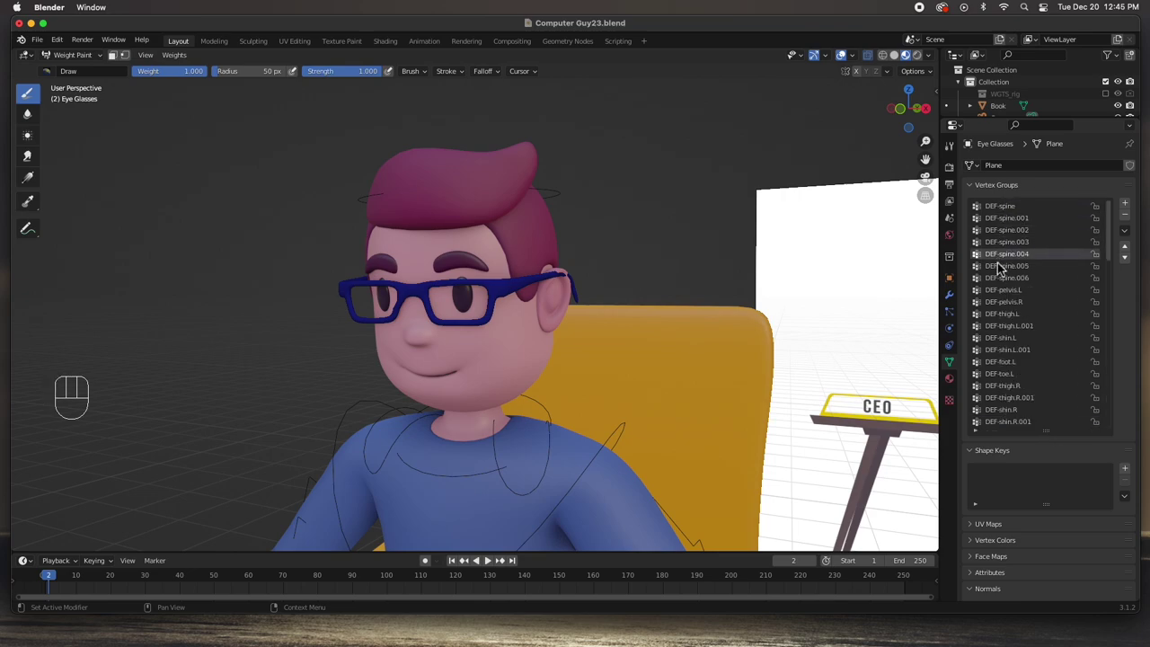
click(1001, 266)
click(999, 278)
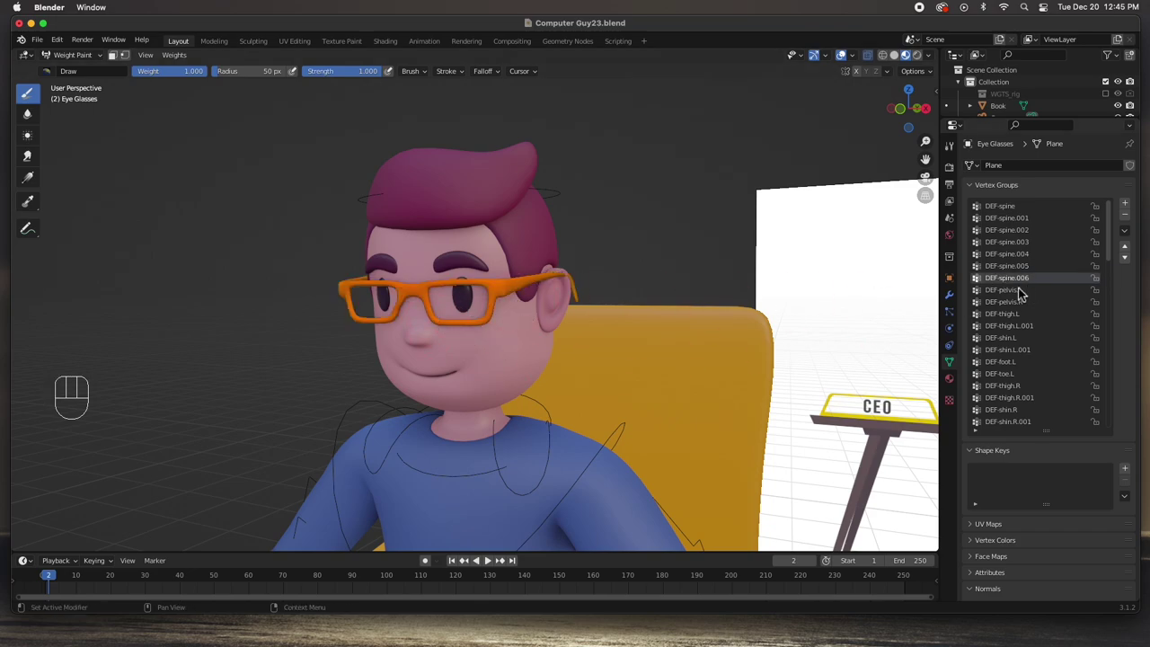
click(1003, 290)
click(1003, 279)
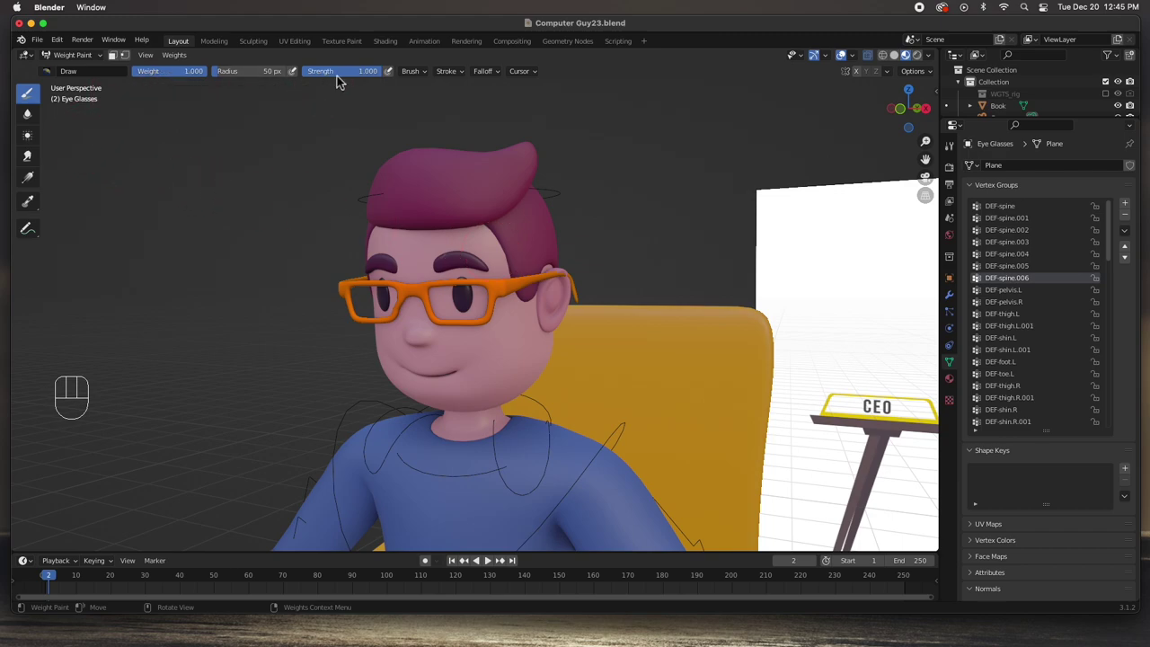
- Paint the glasses with weight 1.000 in DEF-spine.006, using a brush radius of 129 px, from both sides of the head
mouse_move(488, 328)
mouse_down()
mouse_move(551, 289)
mouse_move(505, 286)
mouse_move(543, 286)
mouse_up()
drag(459, 264, 460, 260)
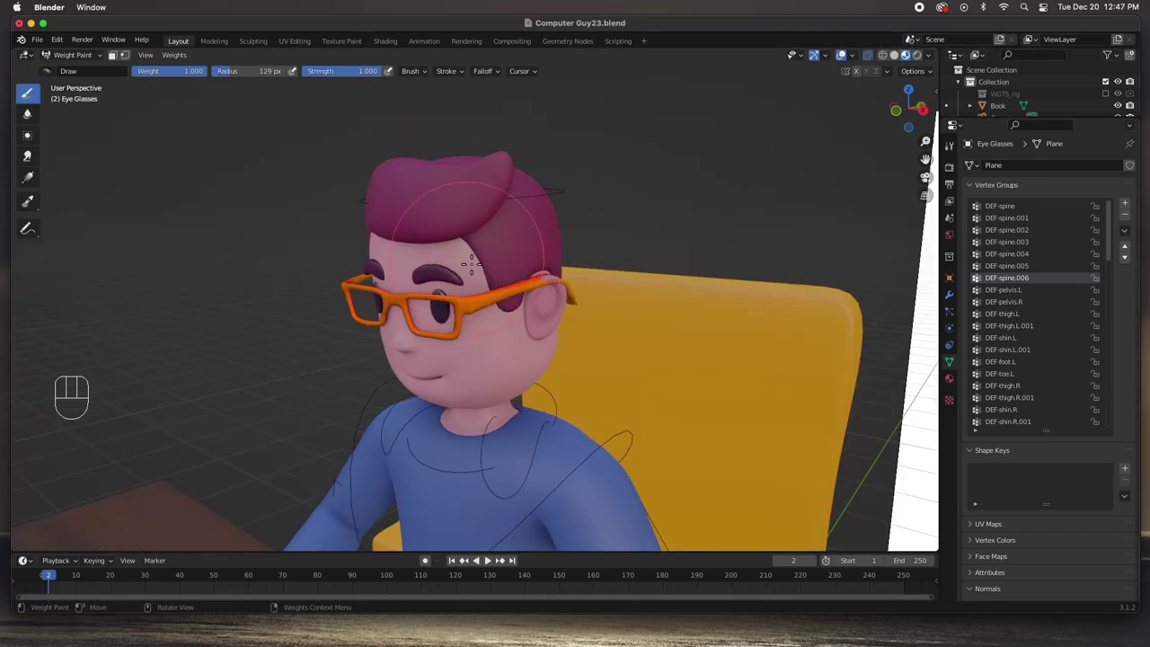
mouse_move(528, 302)
mouse_down()
mouse_move(452, 308)
mouse_move(575, 289)
mouse_move(539, 281)
mouse_move(587, 301)
mouse_move(540, 293)
mouse_move(436, 321)
mouse_move(445, 301)
mouse_move(378, 307)
mouse_move(438, 339)
mouse_move(427, 304)
mouse_move(452, 327)
mouse_move(371, 297)
mouse_move(350, 313)
mouse_move(364, 280)
mouse_move(348, 294)
mouse_move(378, 304)
mouse_up()
middle_drag(379, 305, 346, 323)
mouse_move(346, 323)
mouse_down()
mouse_move(360, 305)
mouse_move(434, 303)
mouse_up()
mouse_move(433, 303)
middle_down()
mouse_move(513, 326)
mouse_move(433, 375)
mouse_move(505, 380)
mouse_move(508, 292)
mouse_move(526, 301)
mouse_move(544, 278)
mouse_move(568, 276)
middle_up()
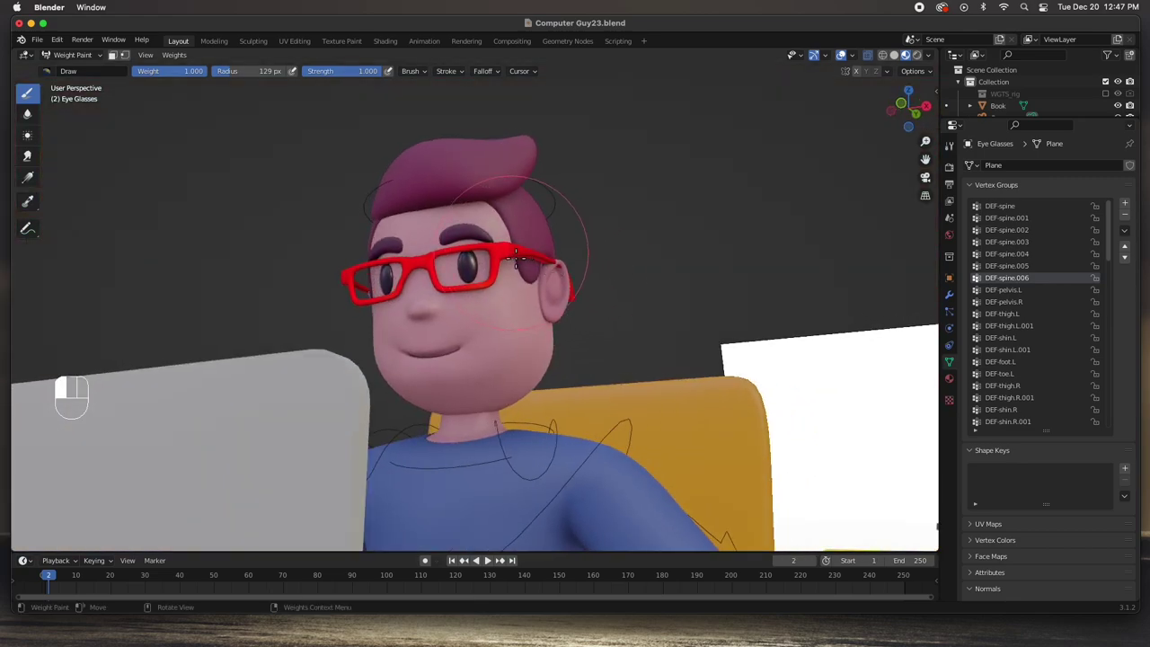
- Switch to wireframe shading and paint over the glasses' temples at weight 1.000 to complete the DEF-spine.006 coverage
click(883, 57)
middle_drag(624, 249, 465, 280)
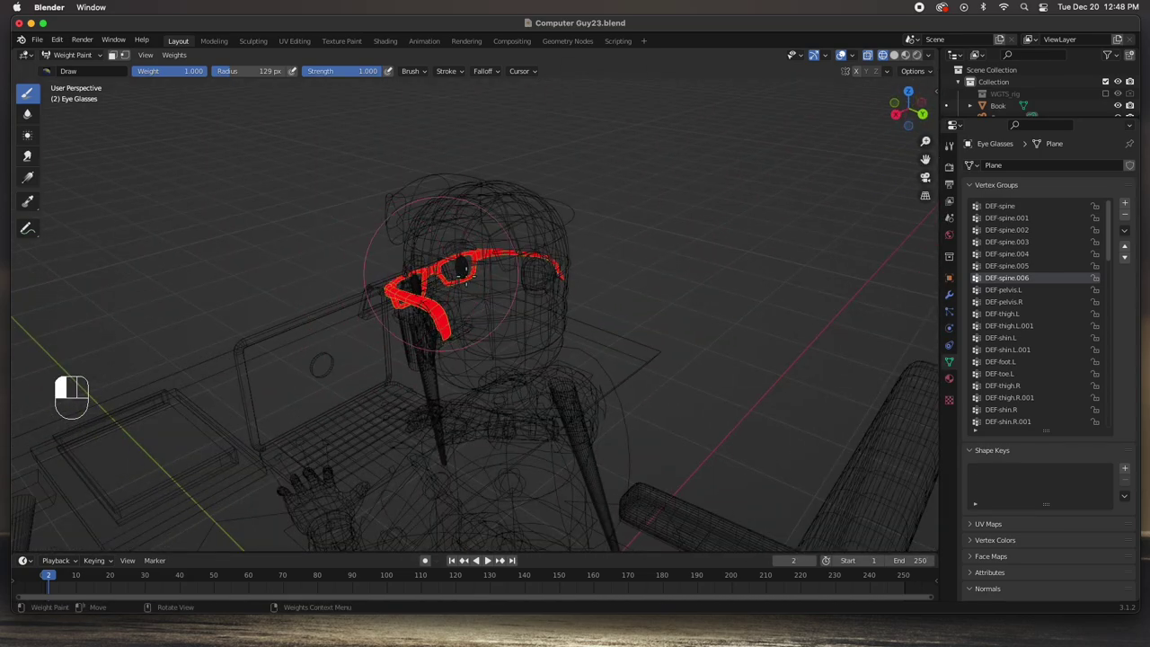
middle_drag(482, 283, 693, 231)
scroll(578, 304, up, 3)
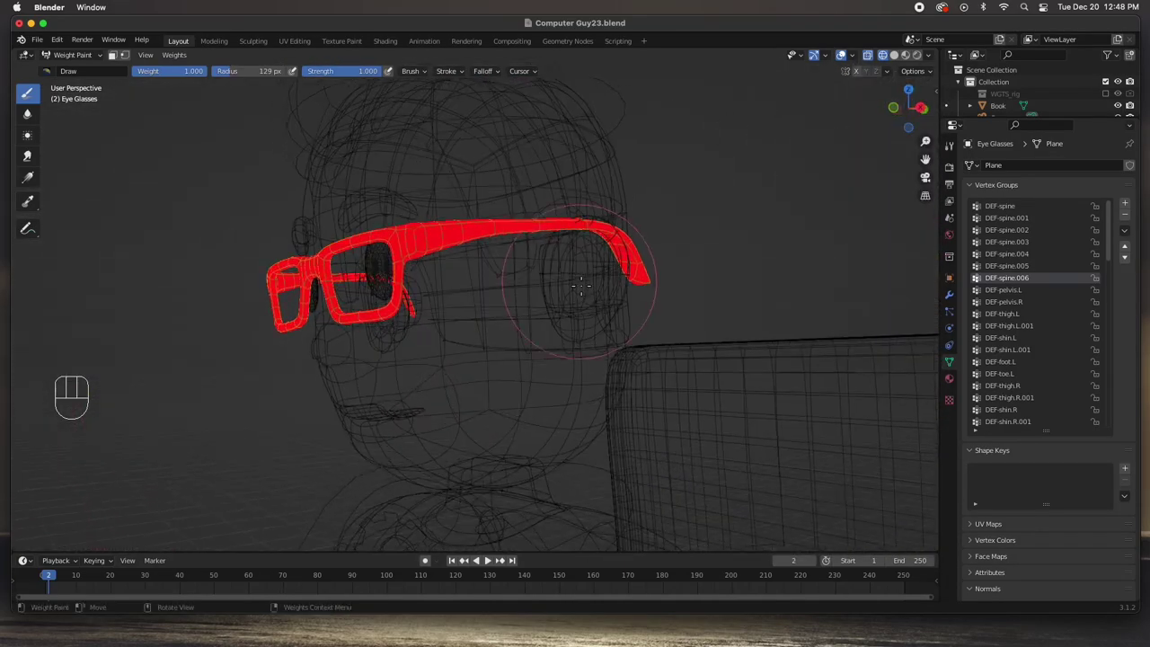
drag(483, 235, 321, 257)
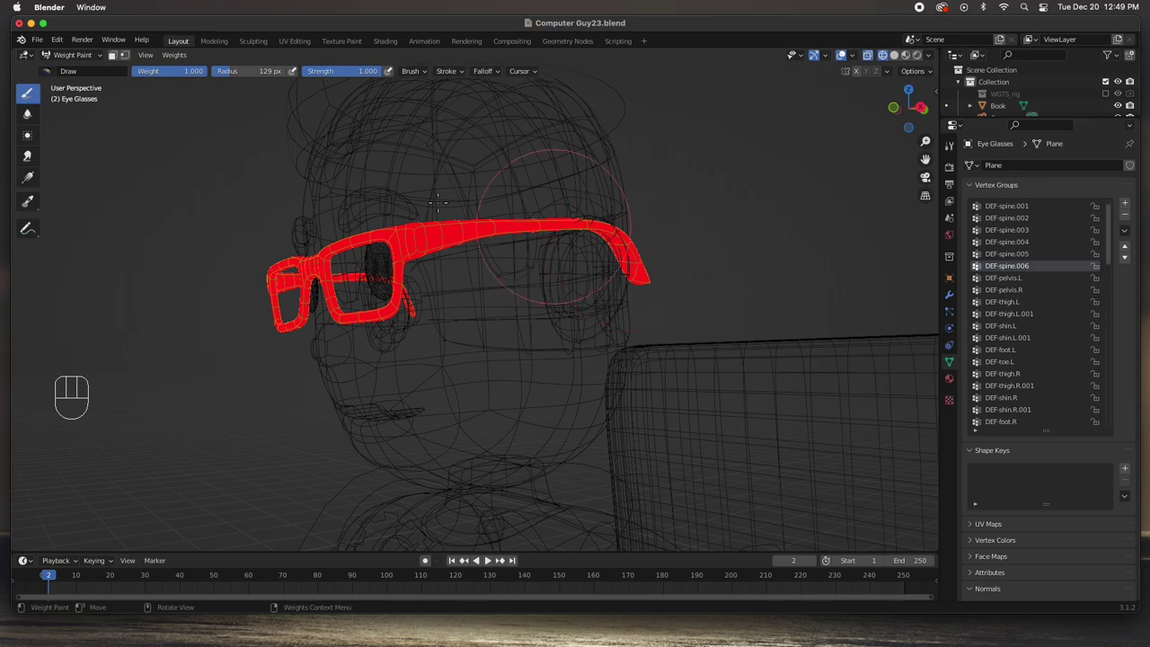
- Check the glasses for stray weights in the DEF-shoulder.L, DEF-upper_arm.L and DEF-upper_arm.L.001 vertex groups
scroll(1032, 334, down, 3)
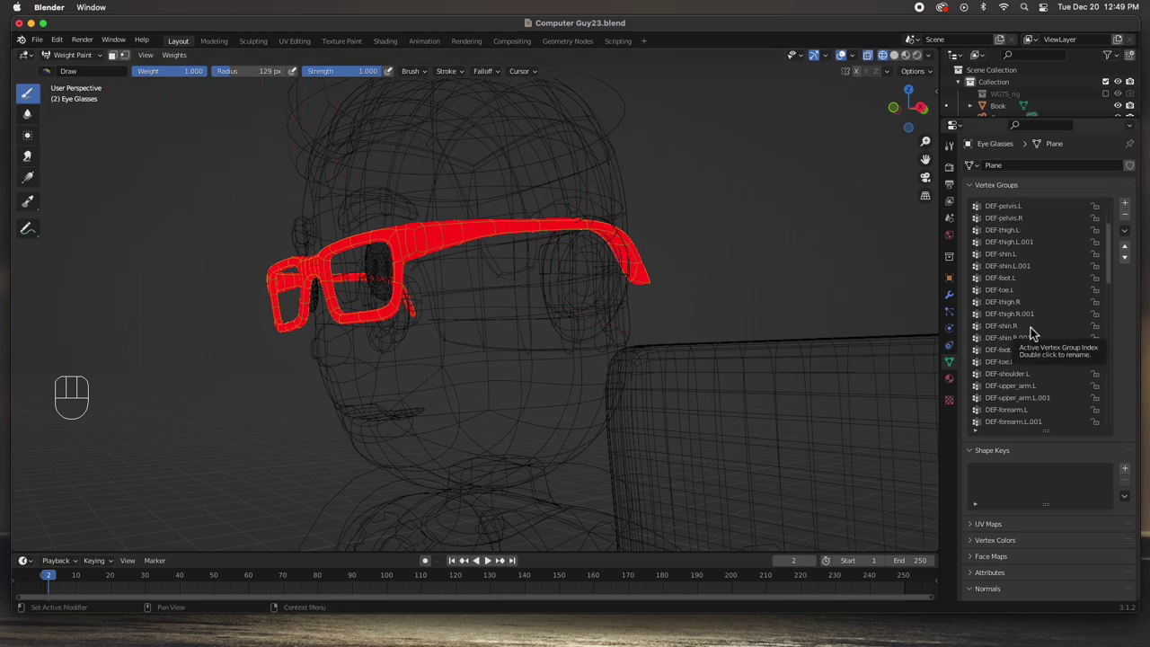
scroll(1032, 337, down, 2)
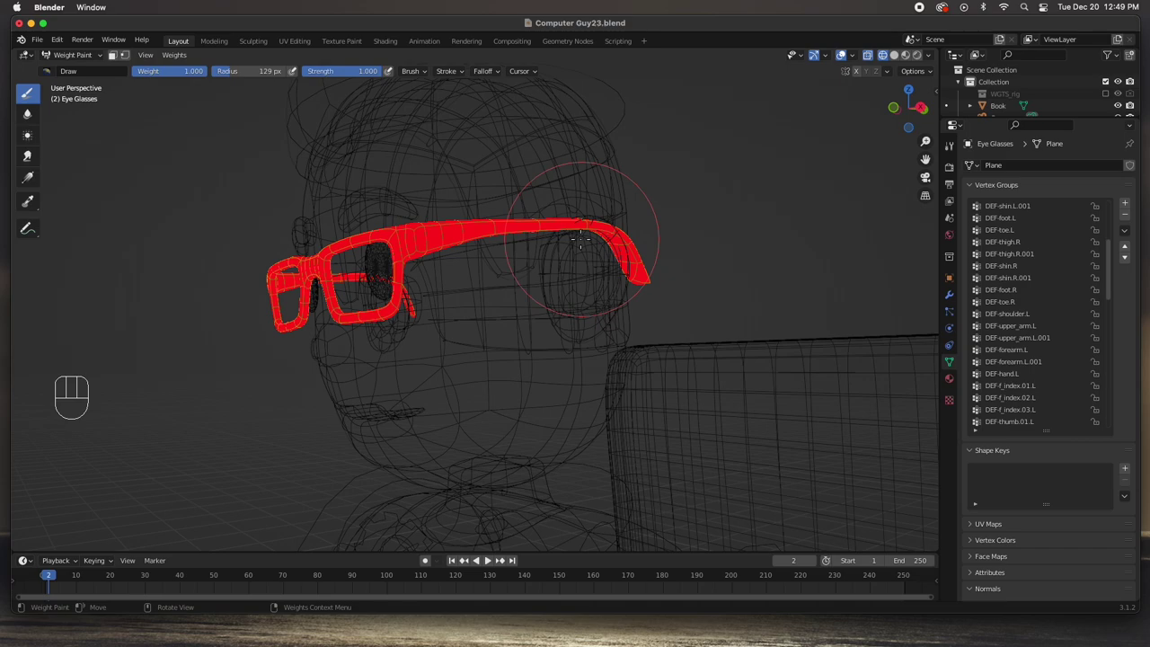
click(1007, 314)
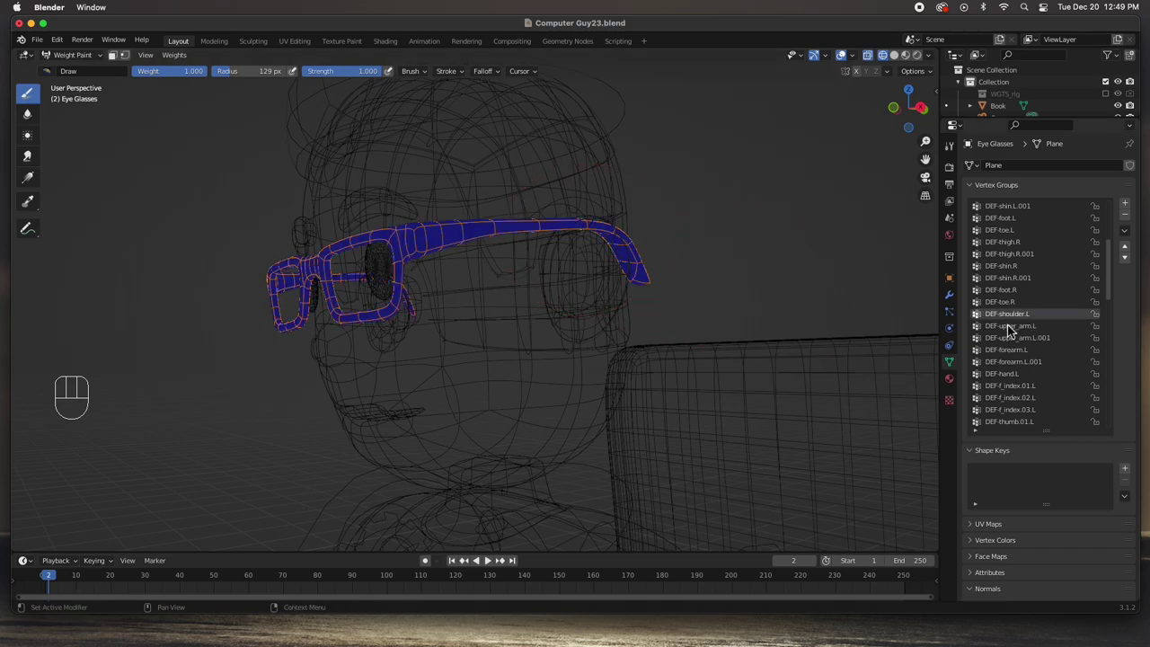
click(1009, 327)
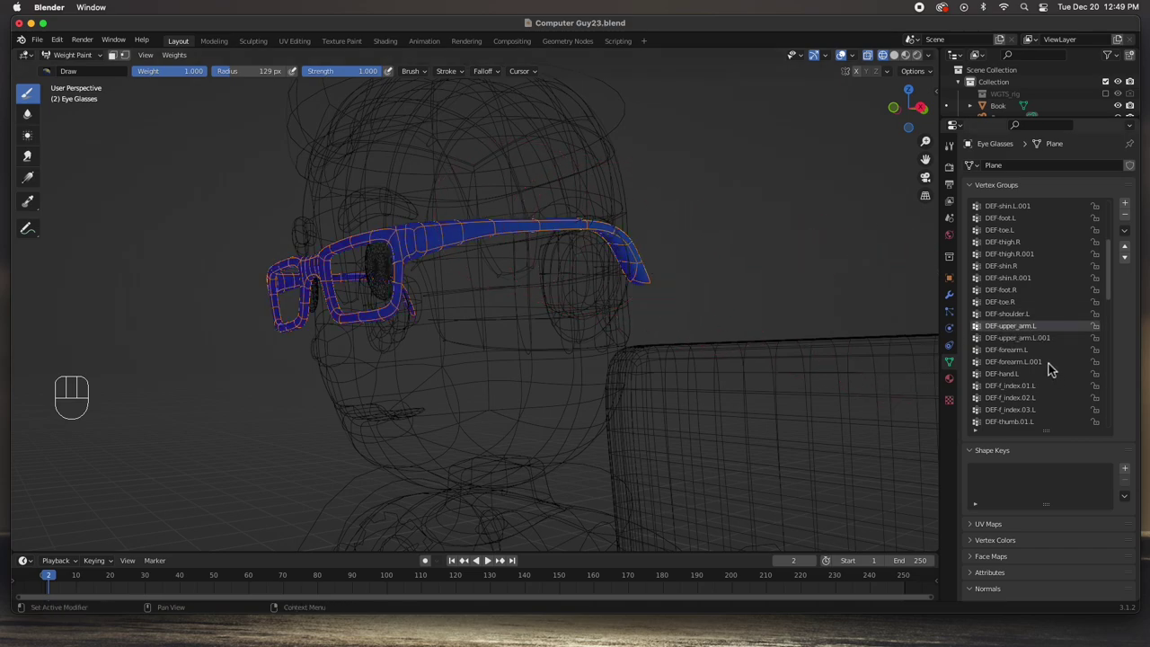
click(1018, 338)
click(1014, 328)
click(1016, 315)
click(1016, 327)
click(1015, 315)
- Clear the glasses' influence from DEF-upper_arm.L by painting over the frame with brush weight 0.000
click(1016, 329)
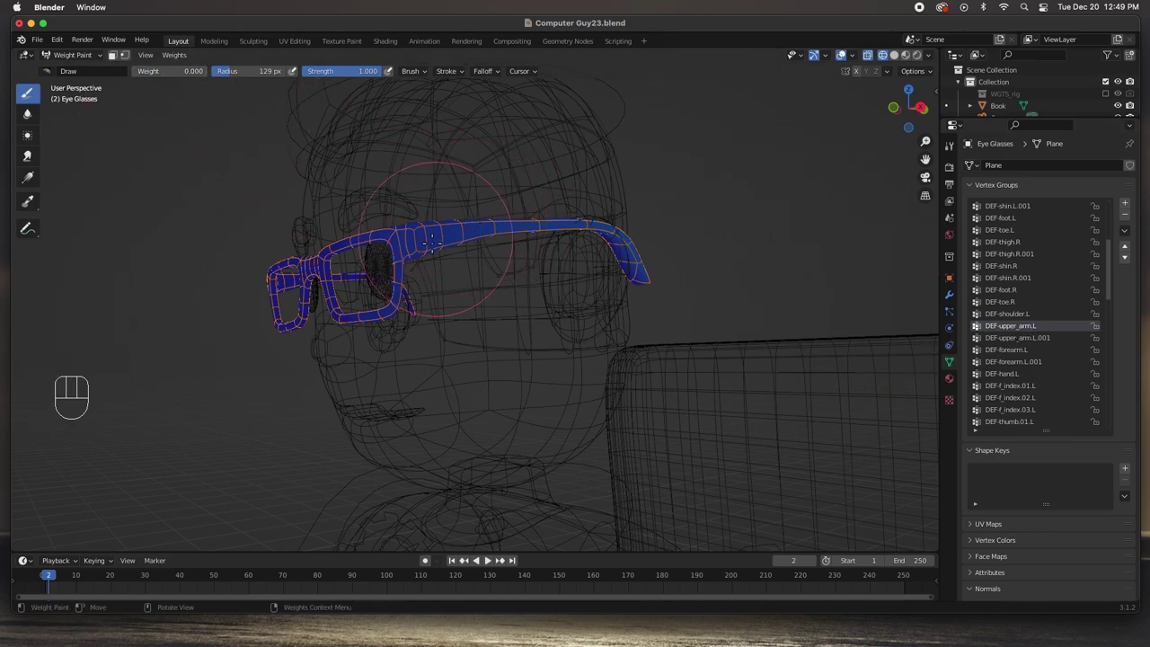
mouse_move(399, 252)
mouse_down()
mouse_move(348, 252)
mouse_move(357, 296)
mouse_move(393, 243)
mouse_move(548, 241)
mouse_move(467, 232)
mouse_move(573, 237)
mouse_move(578, 225)
mouse_move(629, 262)
mouse_move(645, 294)
mouse_move(628, 243)
mouse_move(530, 226)
mouse_move(552, 244)
mouse_up()
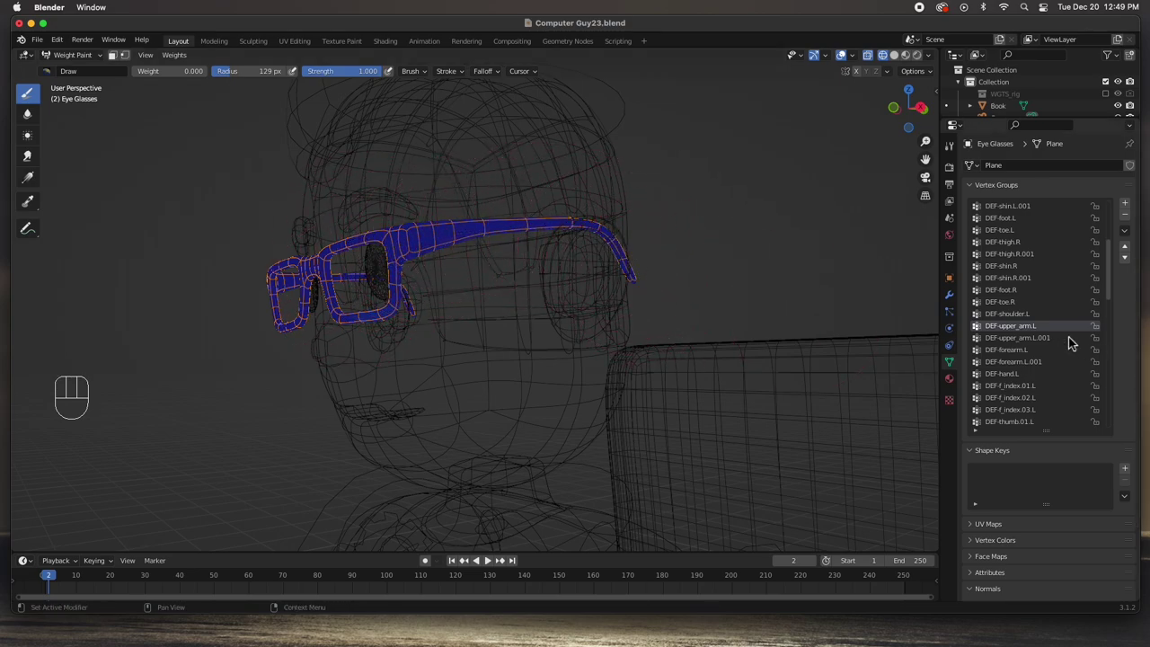
mouse_move(761, 292)
mouse_down()
mouse_move(582, 236)
mouse_move(616, 231)
mouse_move(591, 244)
mouse_move(603, 218)
mouse_move(412, 230)
mouse_up()
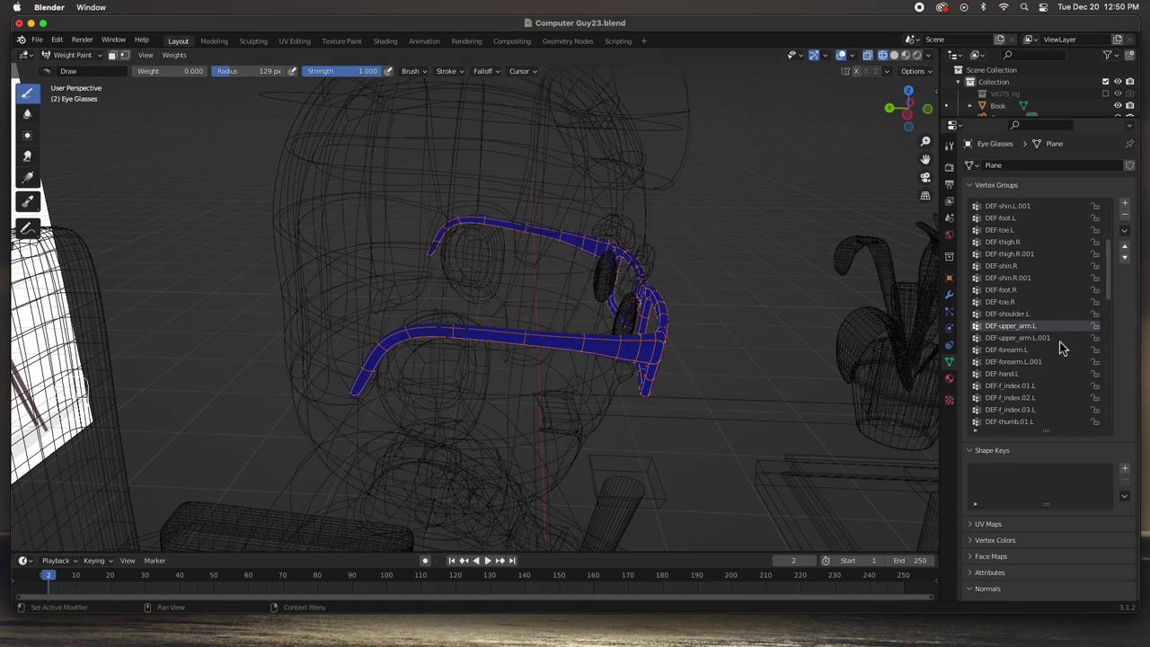
- Make DEF-upper_arm.R the active vertex group and paint its weight off the glasses with brush weight 0.000
scroll(1047, 358, down, 2)
scroll(1045, 359, down, 2)
scroll(1045, 359, down, 3)
scroll(1045, 358, up, 17)
scroll(1045, 358, down, 20)
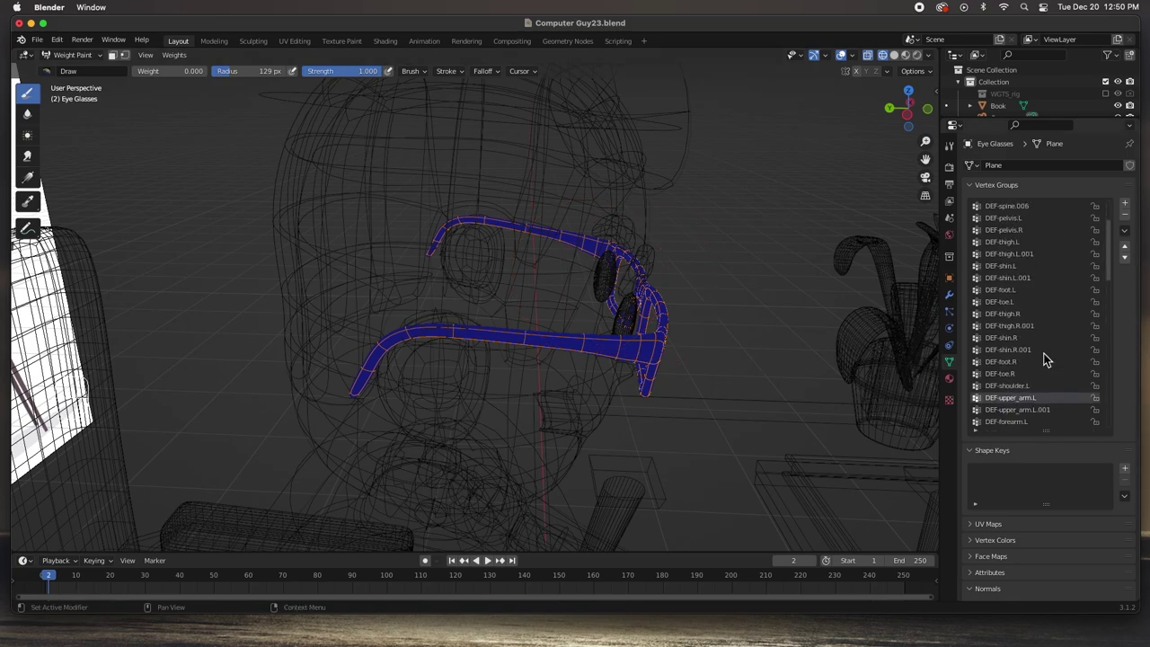
click(1023, 328)
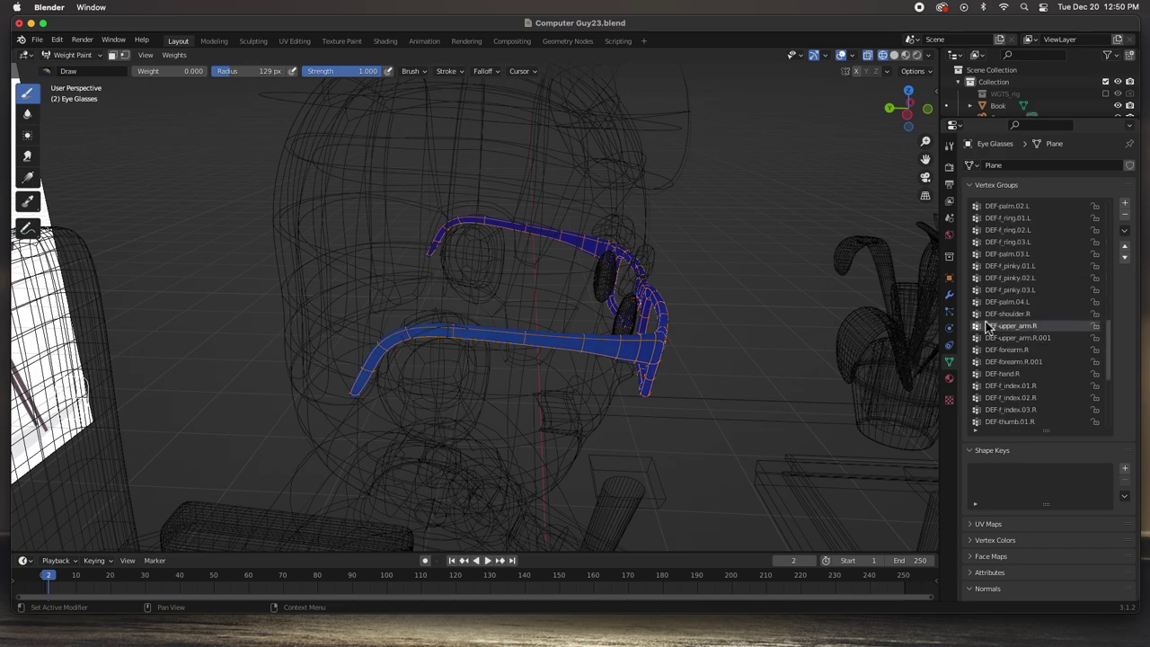
mouse_move(667, 286)
mouse_down()
mouse_move(658, 355)
mouse_move(641, 291)
mouse_move(645, 399)
mouse_move(556, 333)
mouse_move(441, 333)
mouse_move(602, 340)
mouse_move(556, 344)
mouse_move(611, 335)
mouse_move(366, 327)
mouse_move(331, 398)
mouse_move(436, 299)
mouse_up()
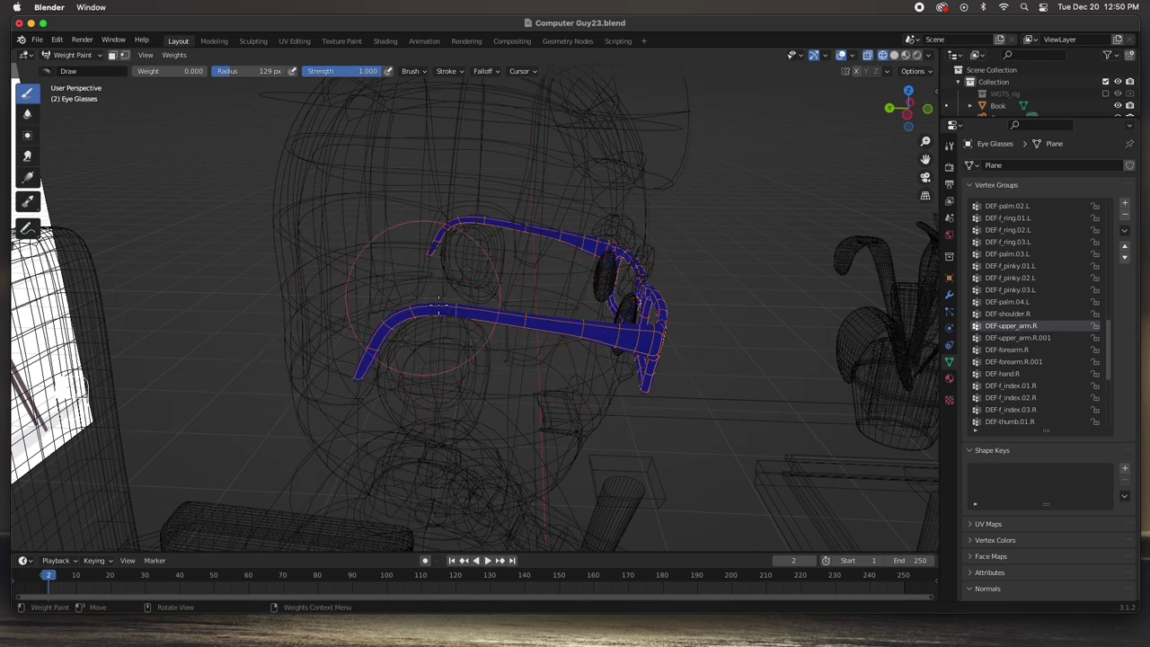
middle_drag(340, 357, 472, 319)
drag(286, 233, 485, 226)
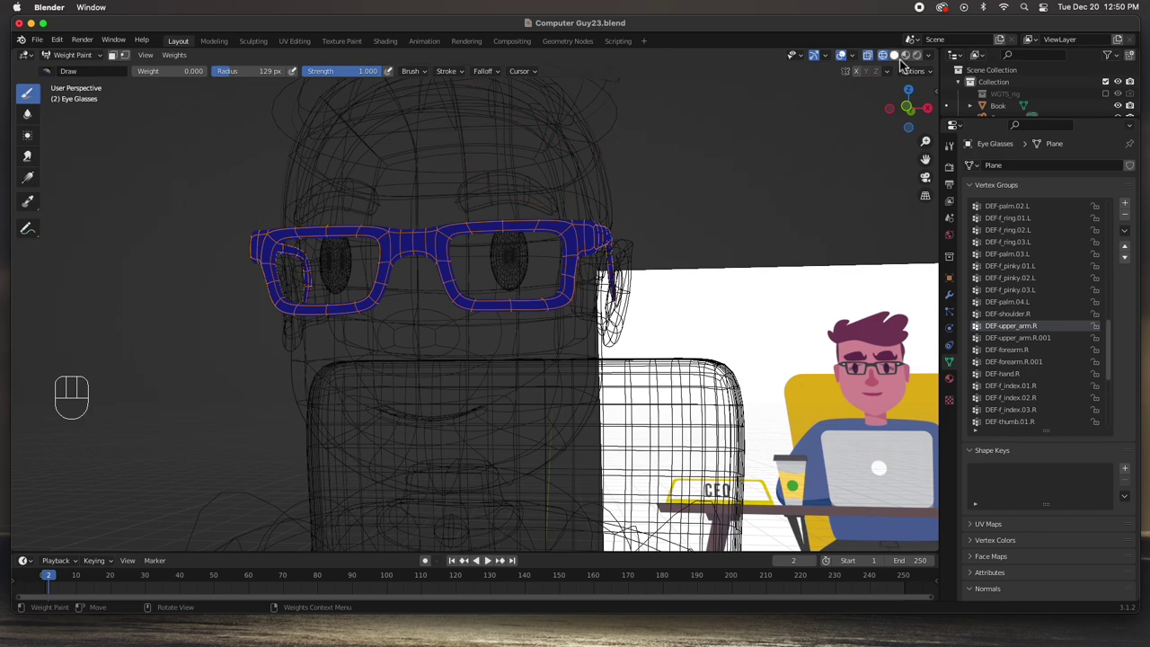
- Return the glasses to Object Mode and show the whole scene in Material Preview from the front beside the reference
click(99, 56)
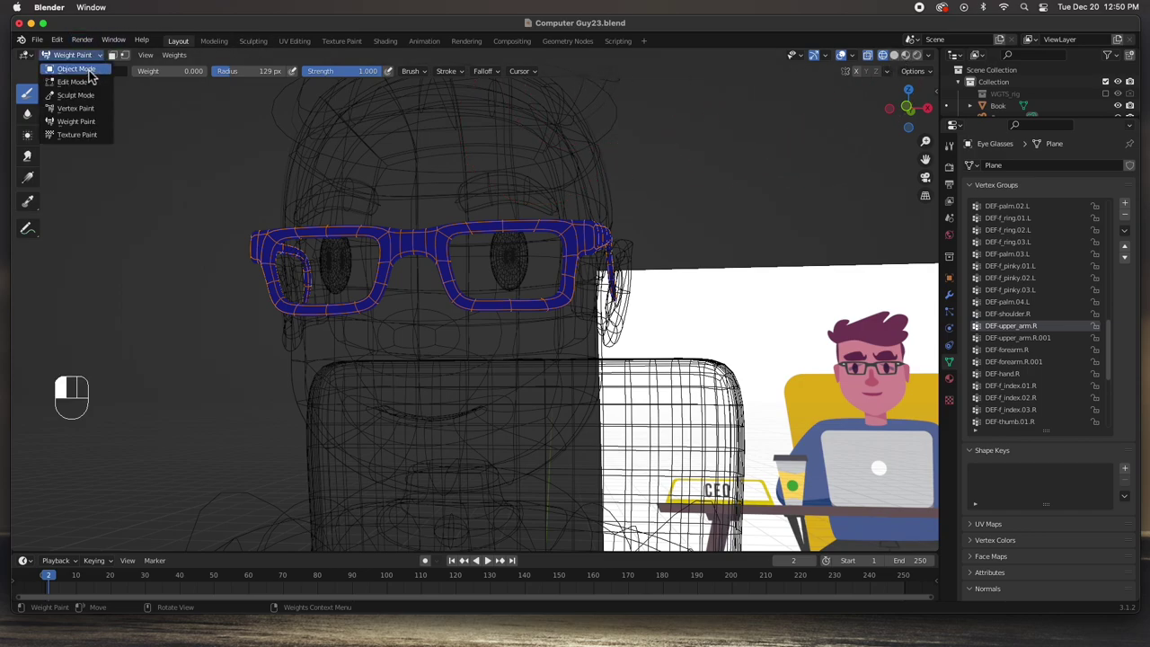
click(77, 69)
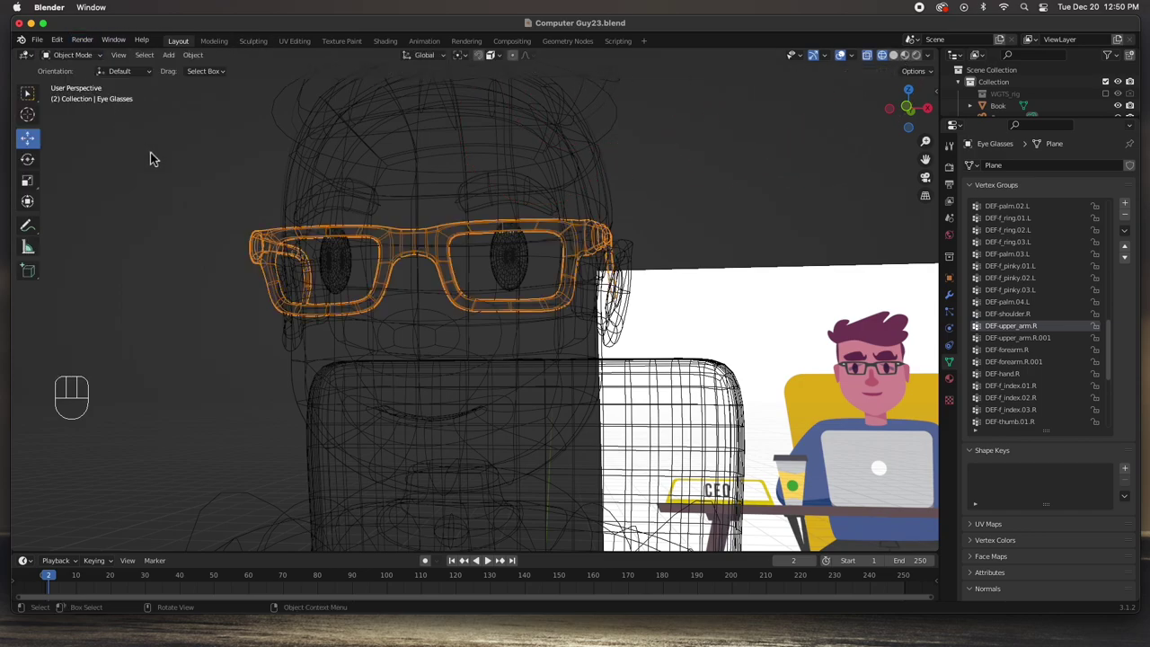
click(904, 56)
scroll(687, 179, down, 5)
middle_drag(680, 189, 647, 231)
key(KP_1)
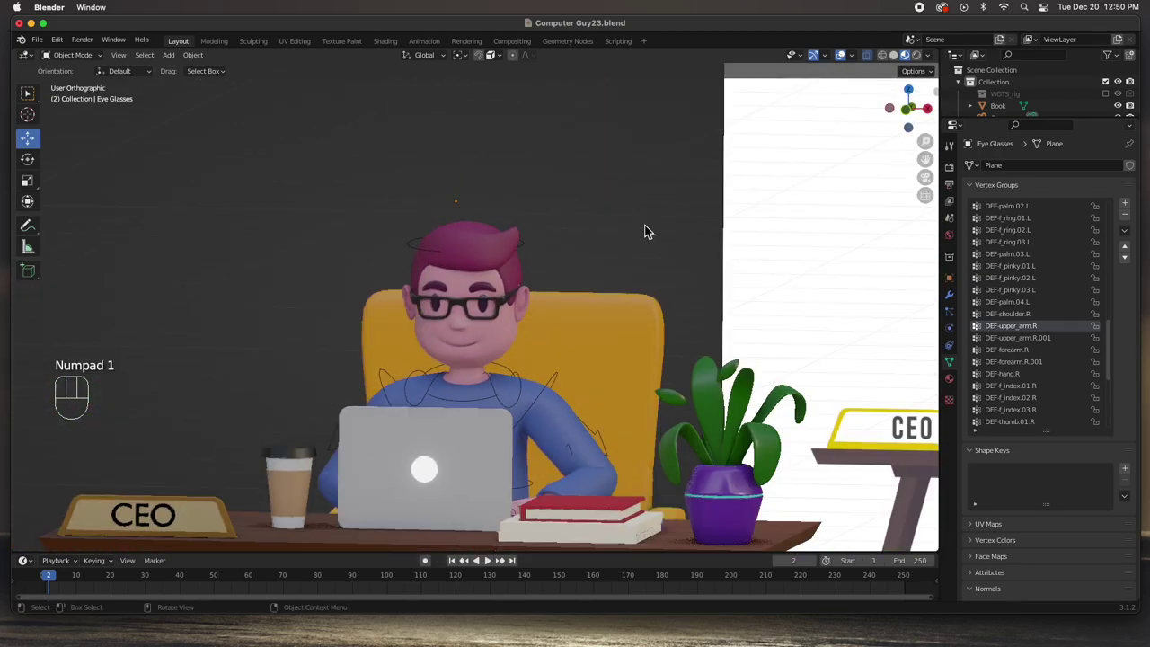
scroll(645, 224, down, 4)
shift+middle_drag(568, 342, 482, 248)
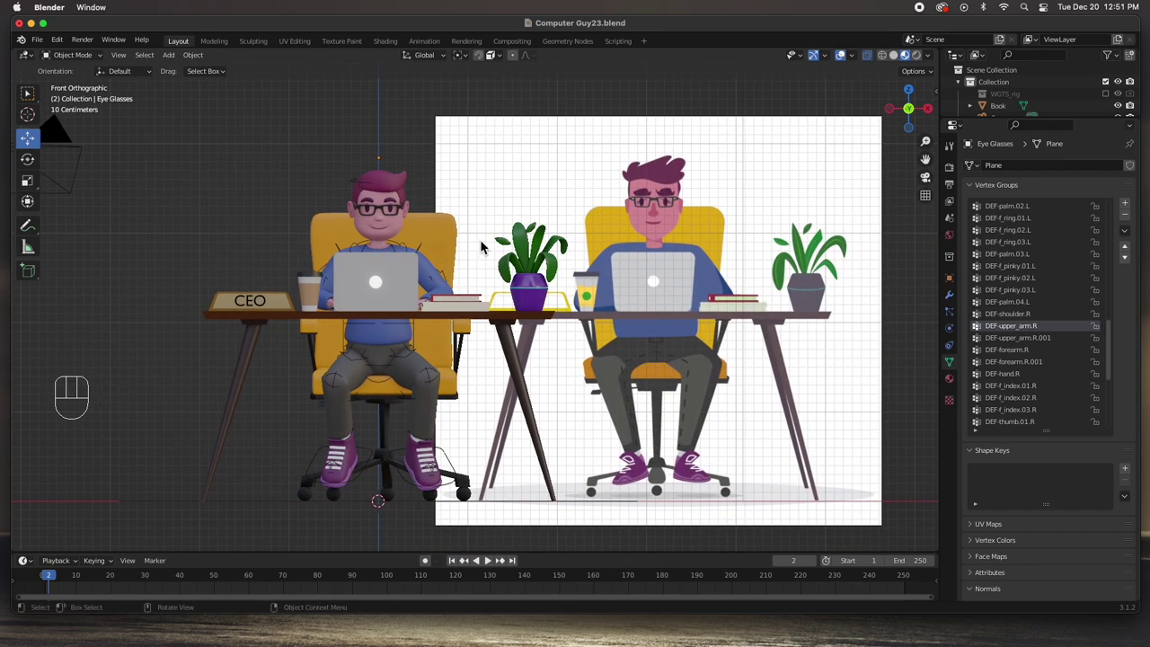